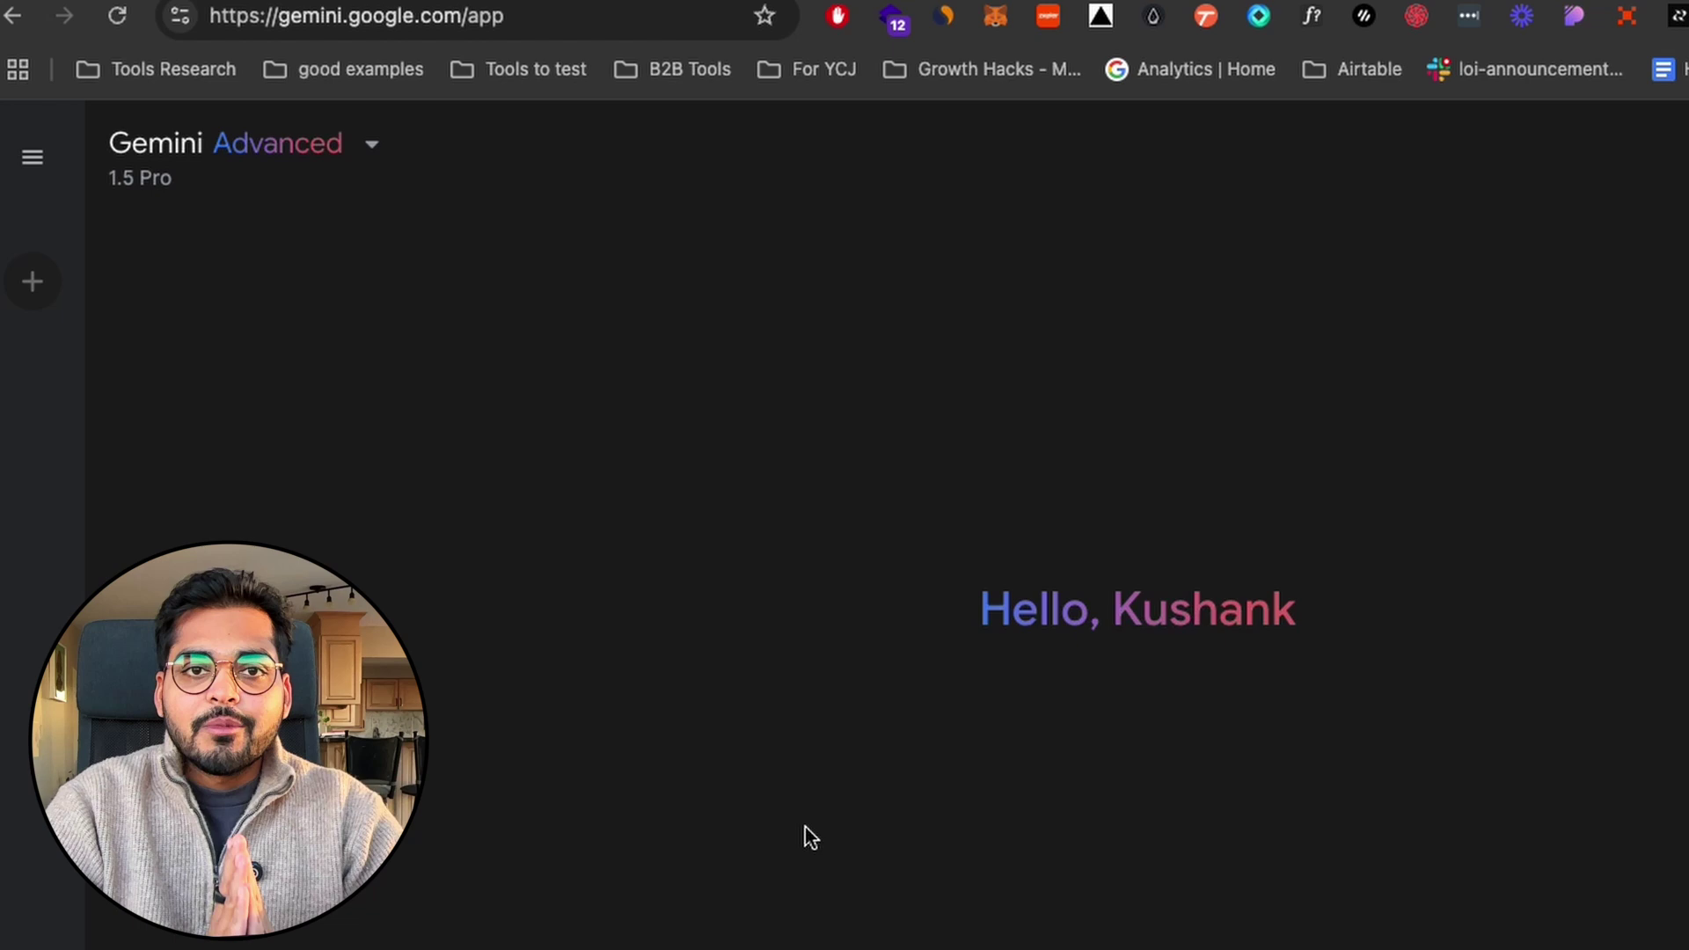
# - Choose '1.5 Pro with Deep Research' from the Gemini Advanced model list
pyautogui.click(302, 172)
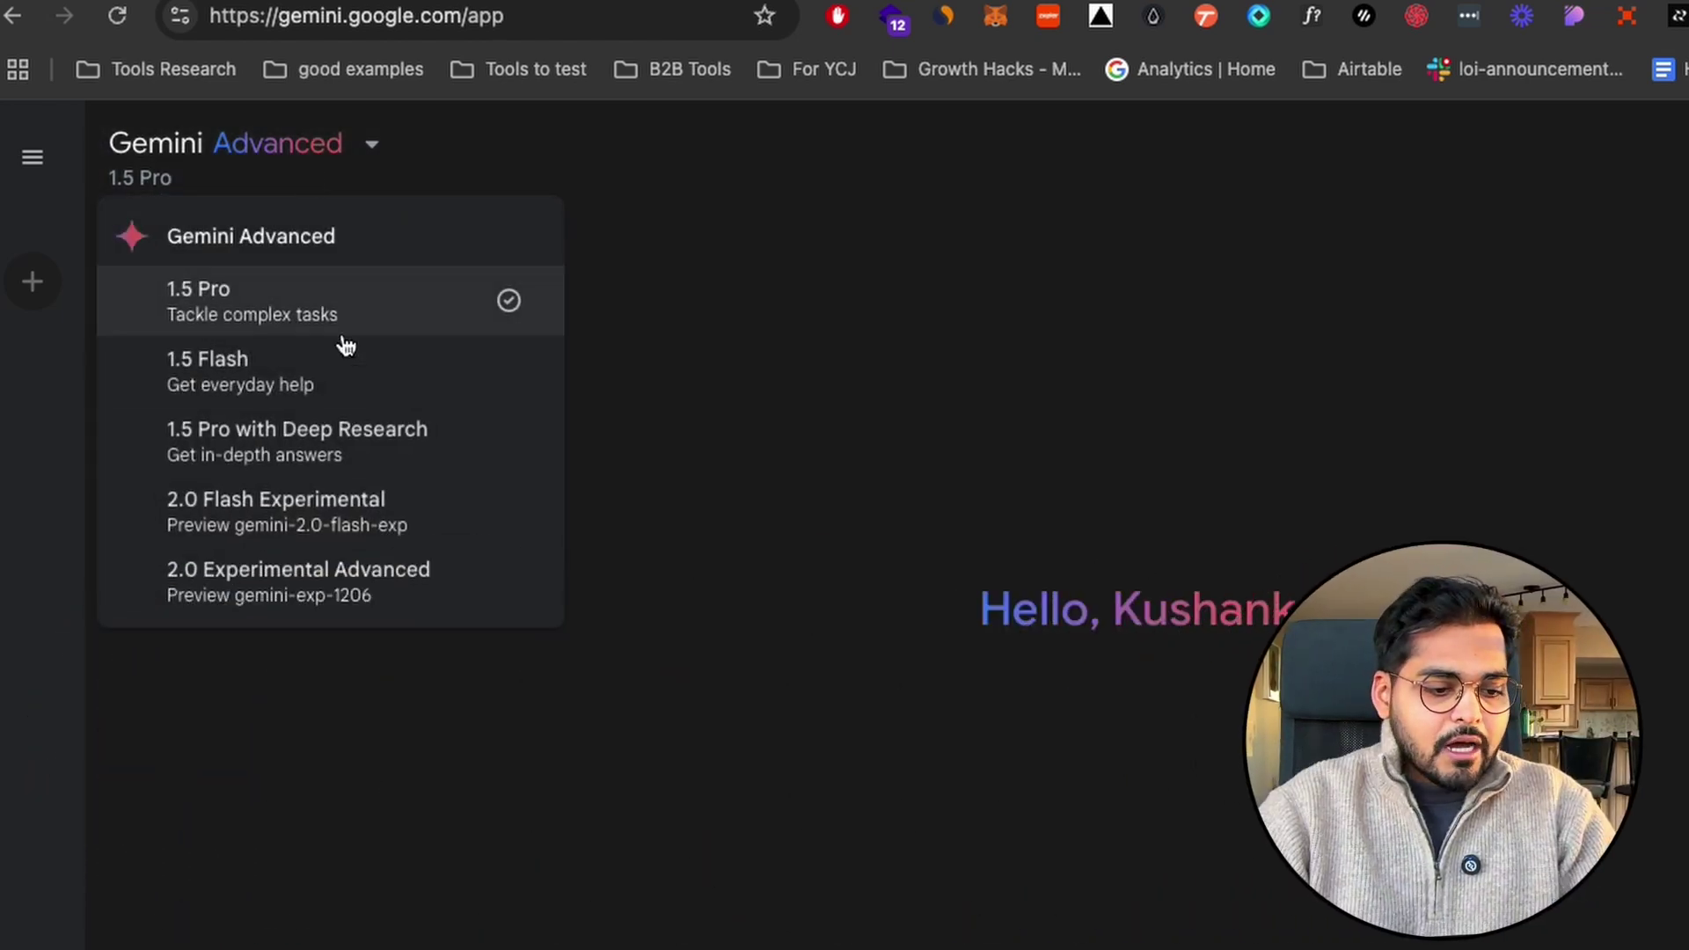
pyautogui.click(351, 465)
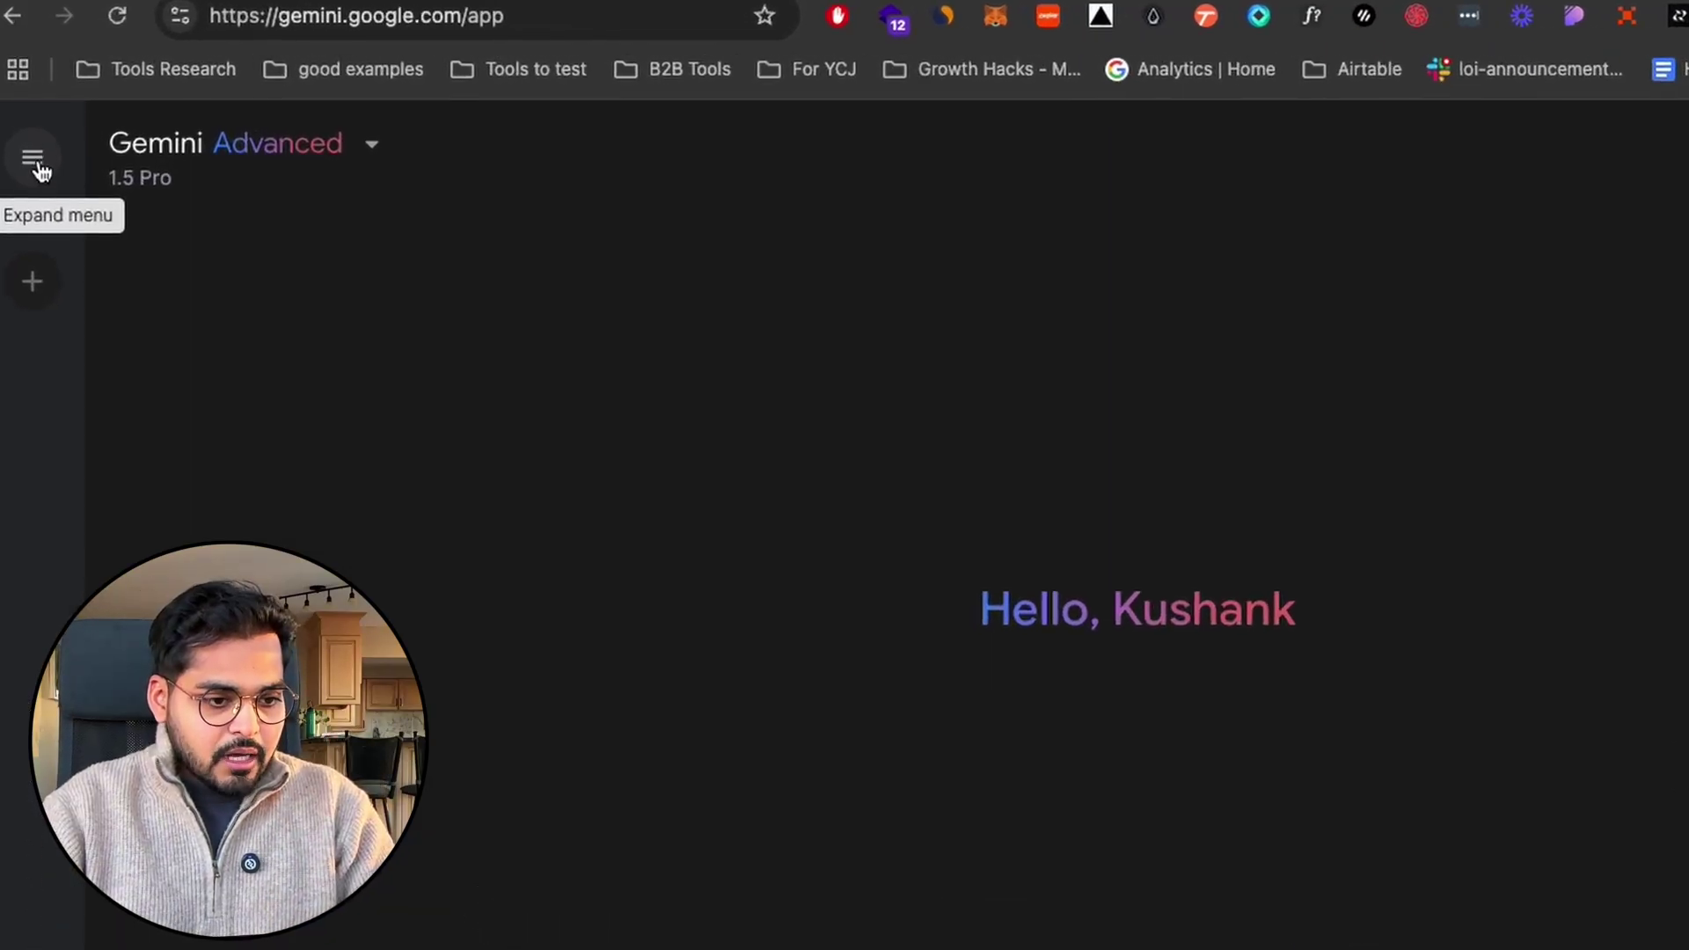
pyautogui.click(303, 167)
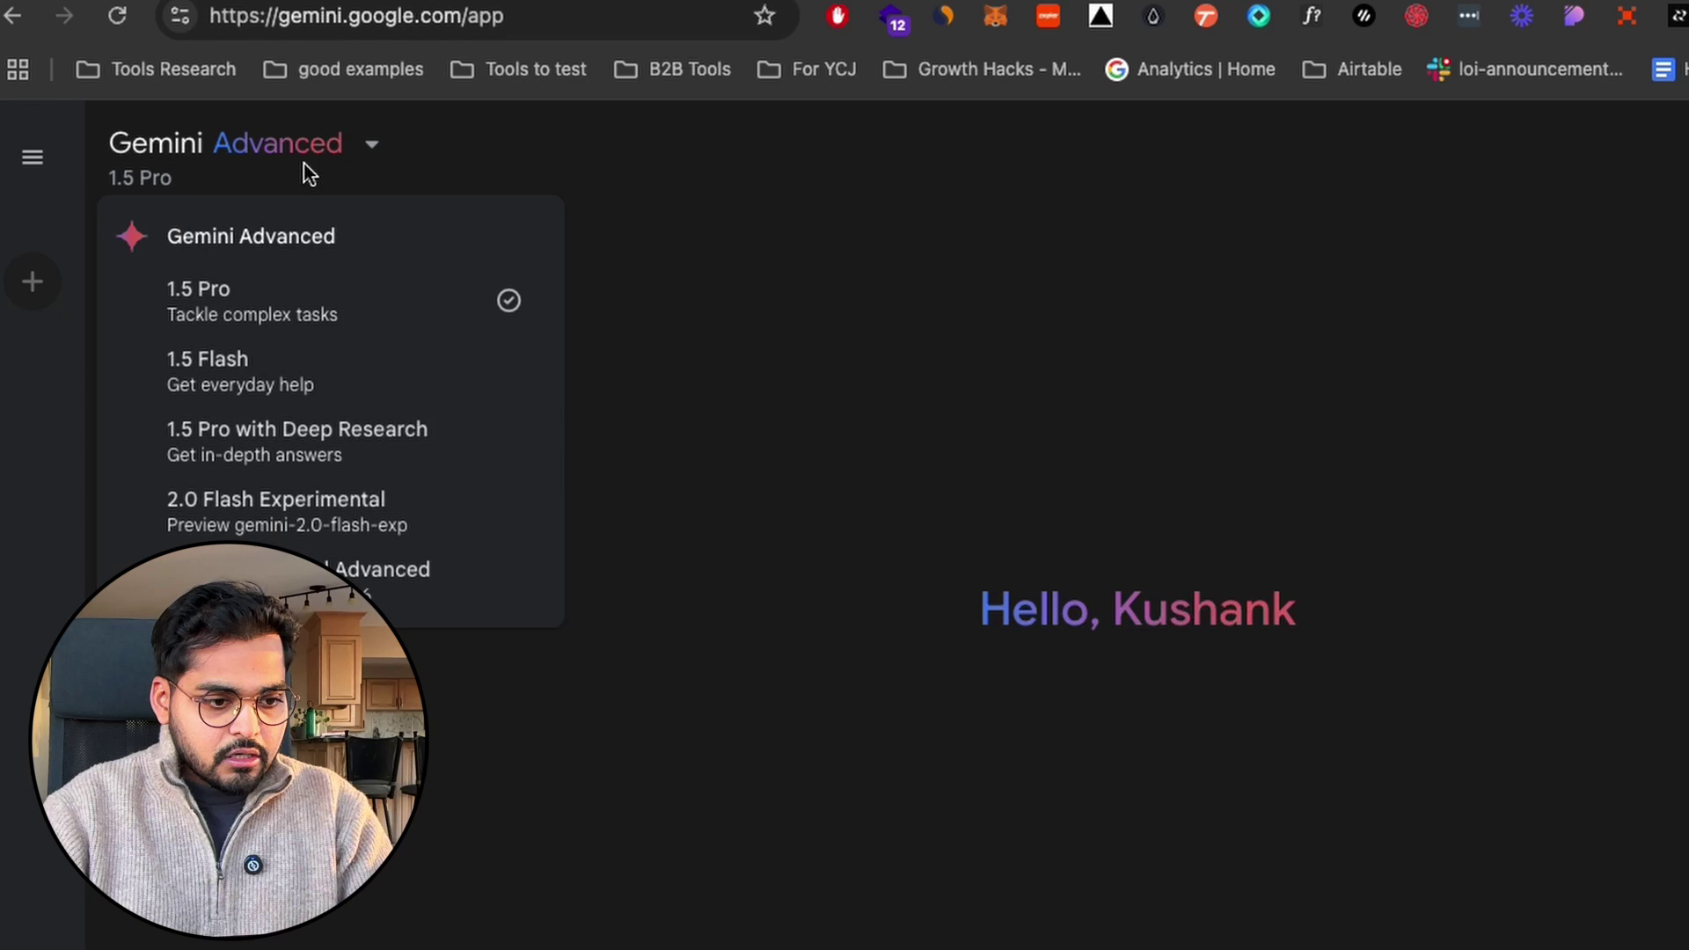
pyautogui.click(351, 466)
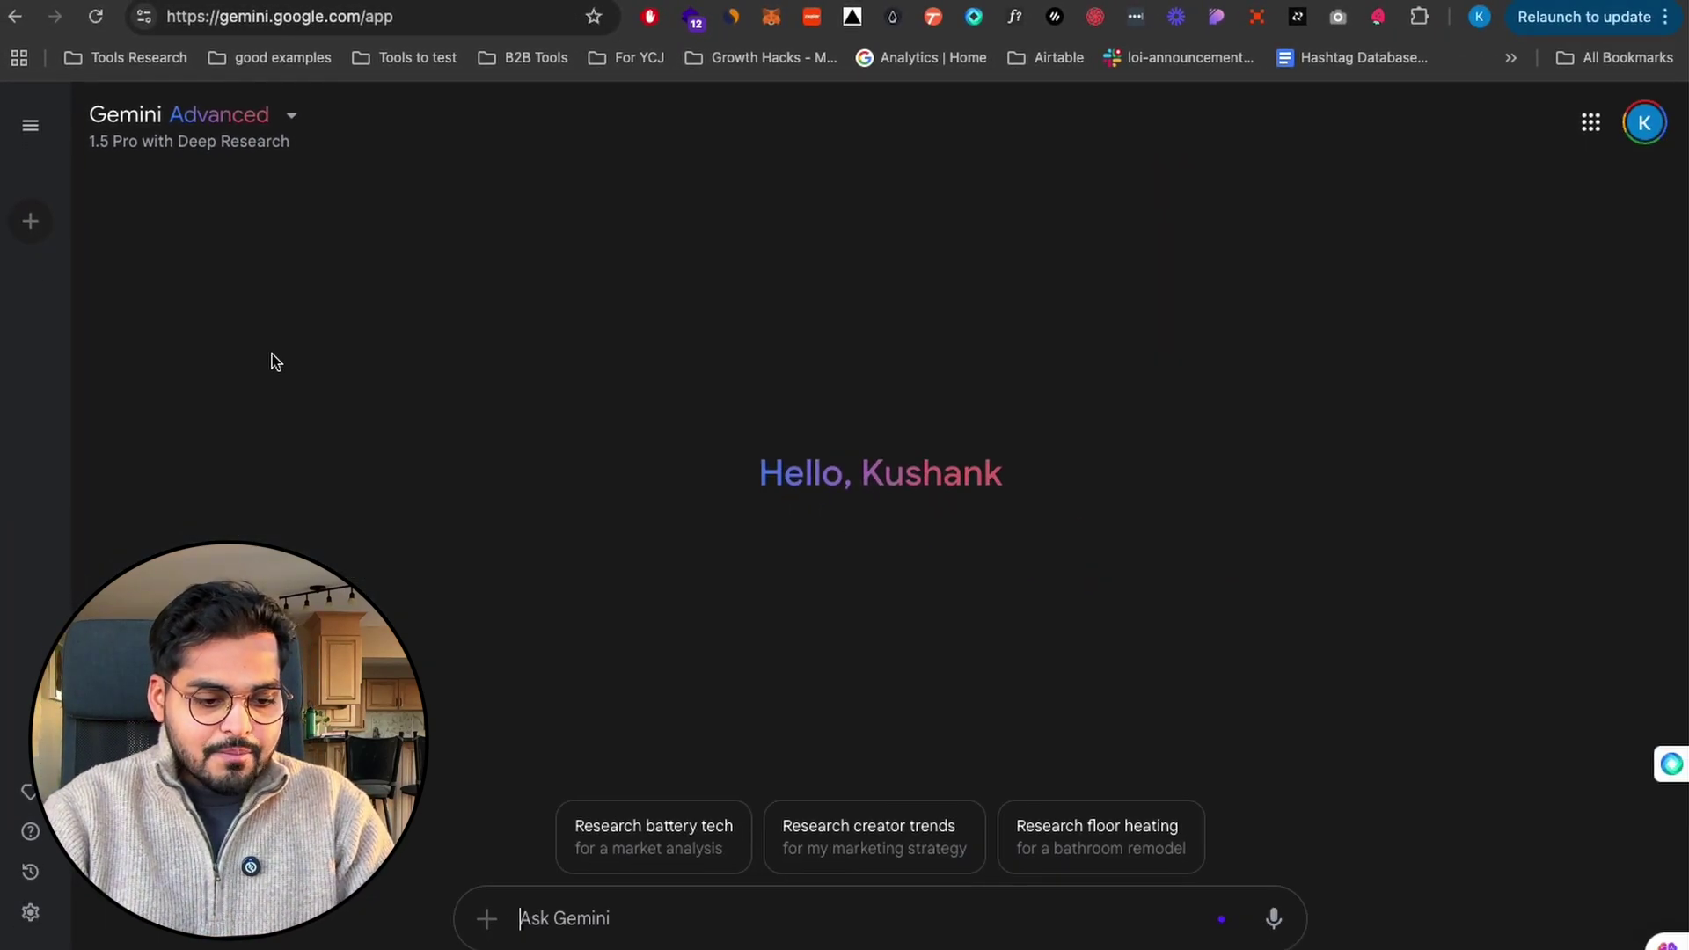
# - Ask Gemini to research the challenges businesses face adopting AI and expand the seven-step plan
pyautogui.write('can you please research the challenges businesses face in terms of adopting AI')
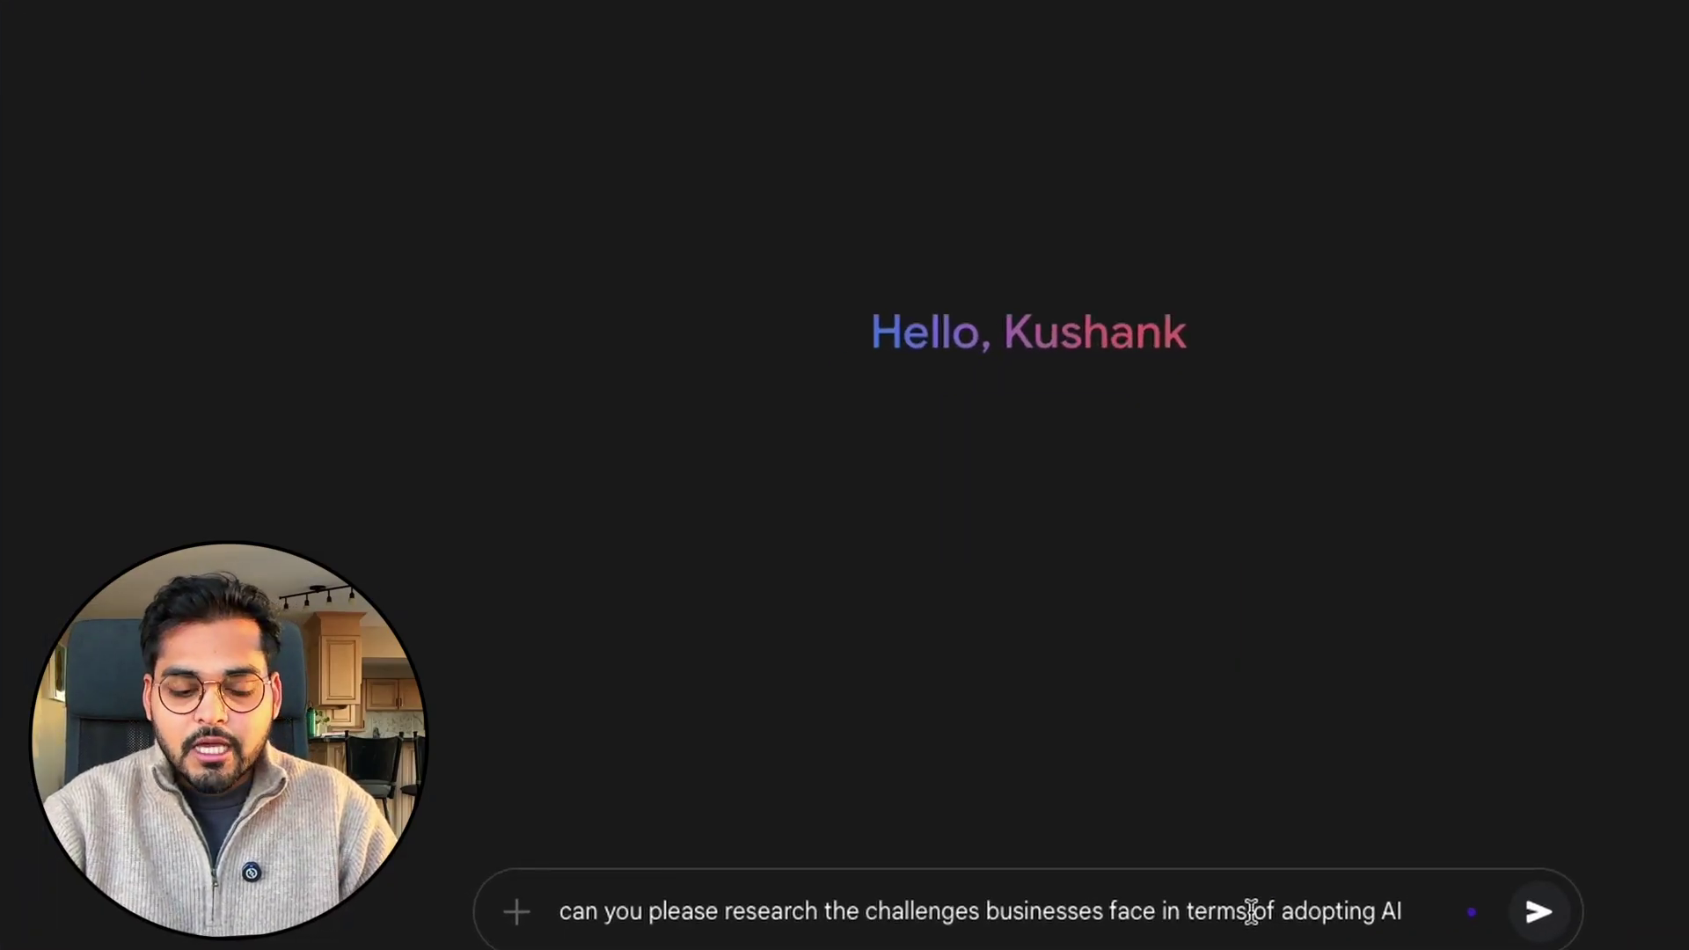
pyautogui.click(1549, 920)
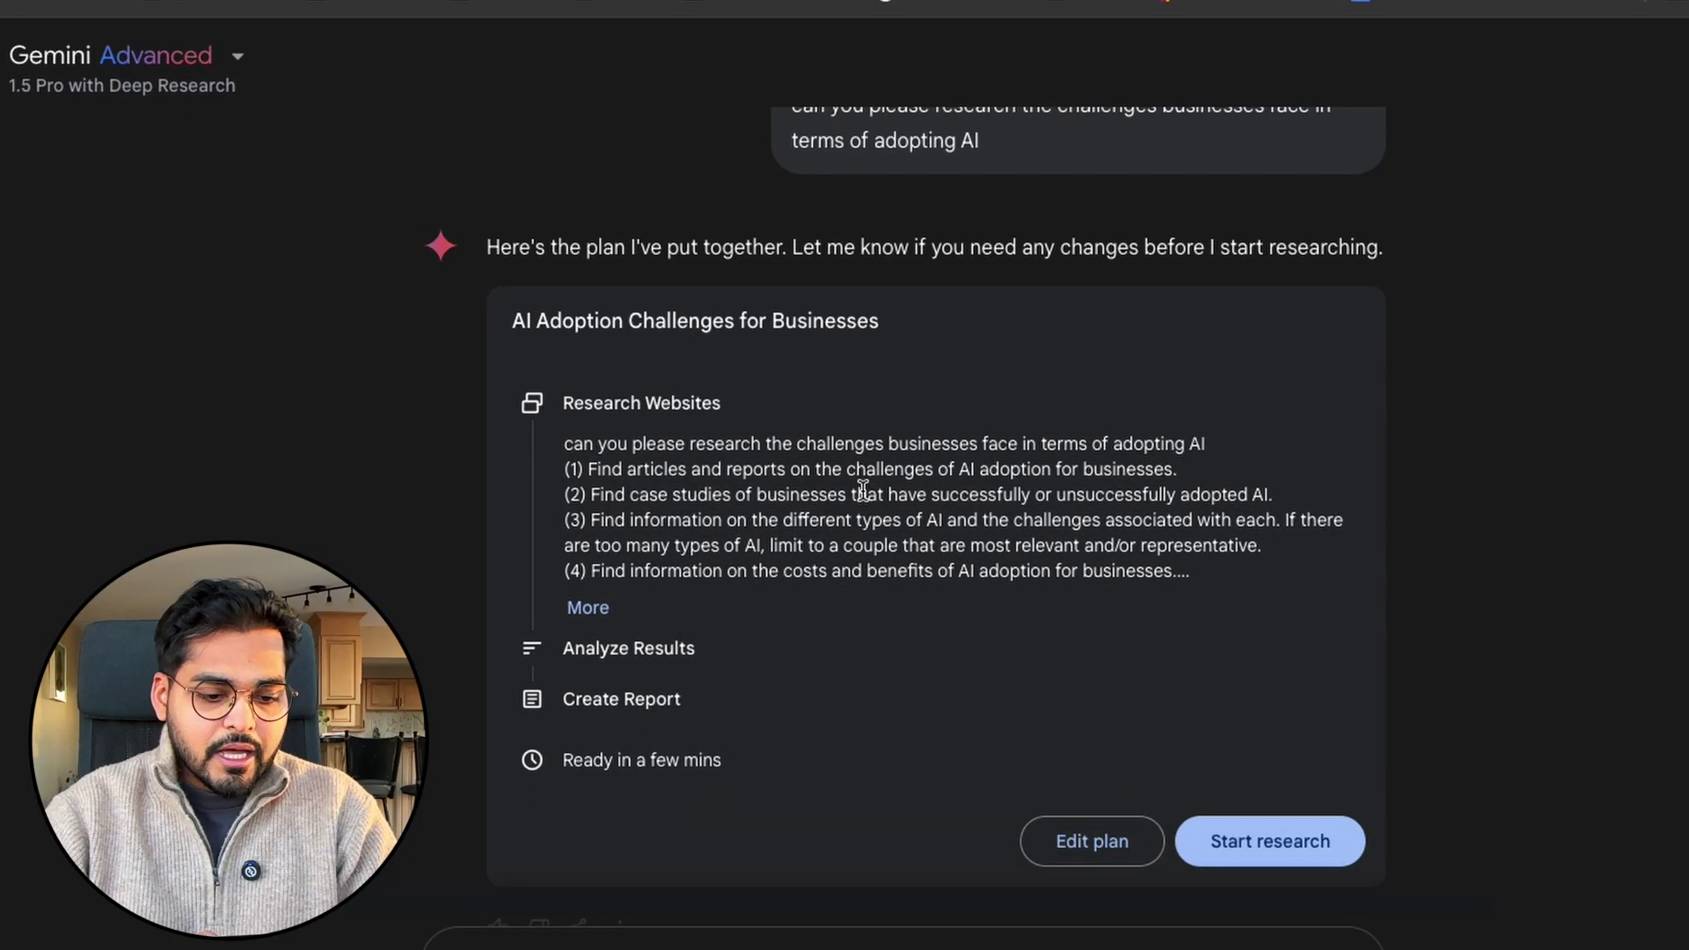
pyautogui.click(587, 574)
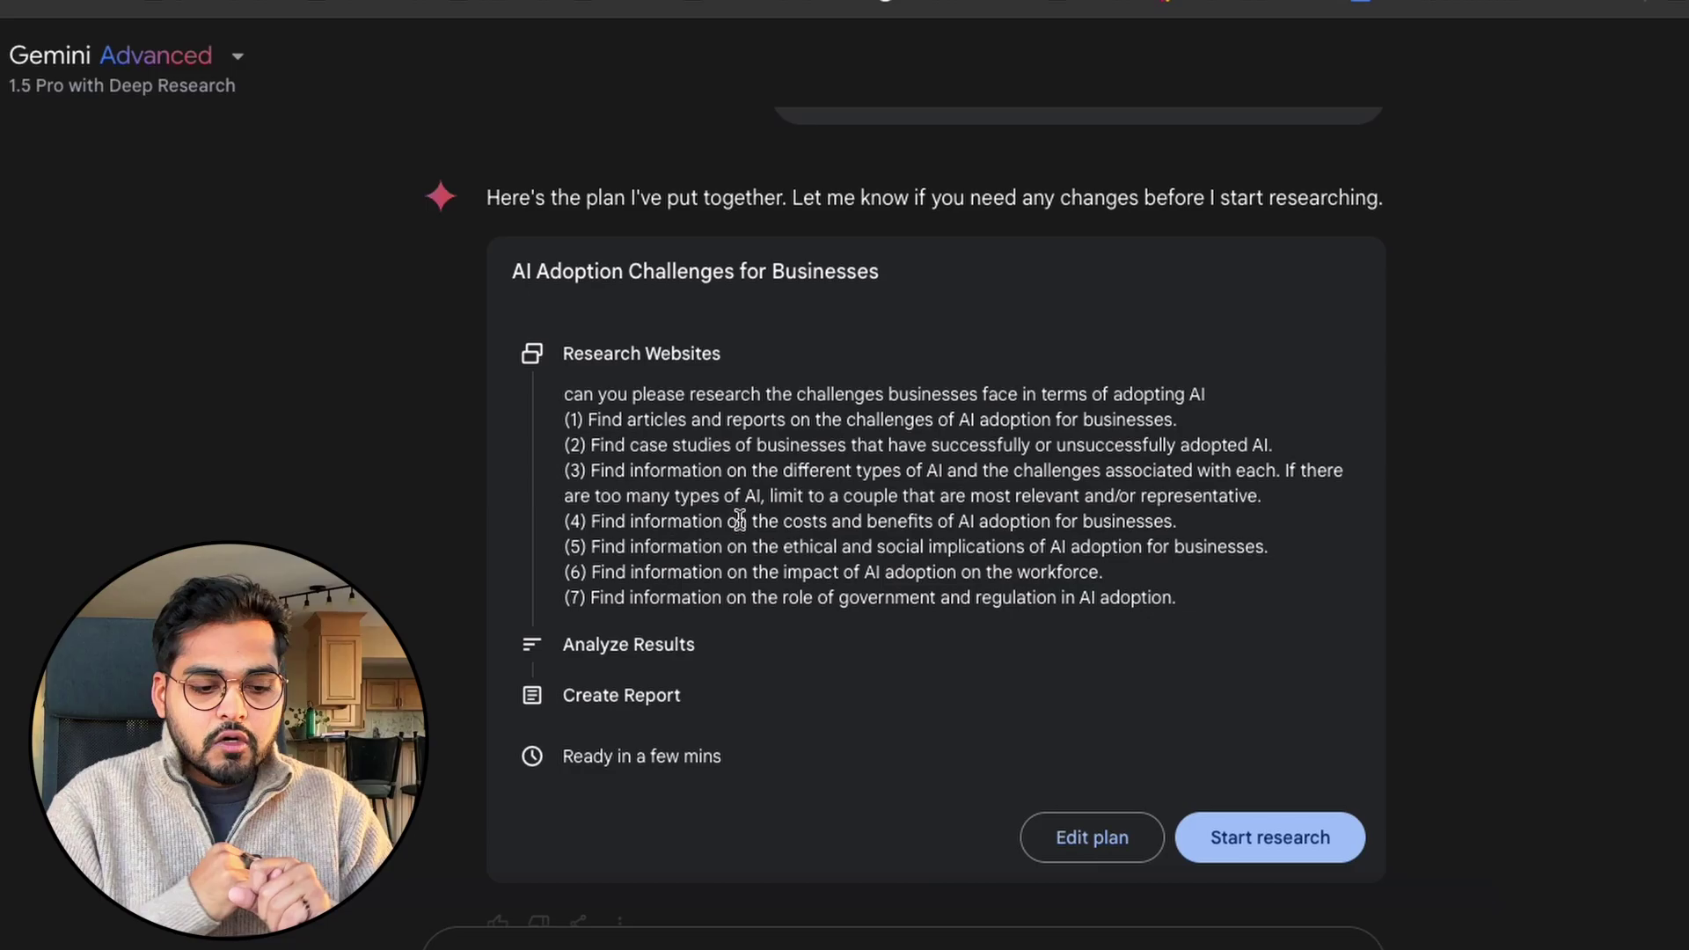
pyautogui.scroll(-1, 669, 432)
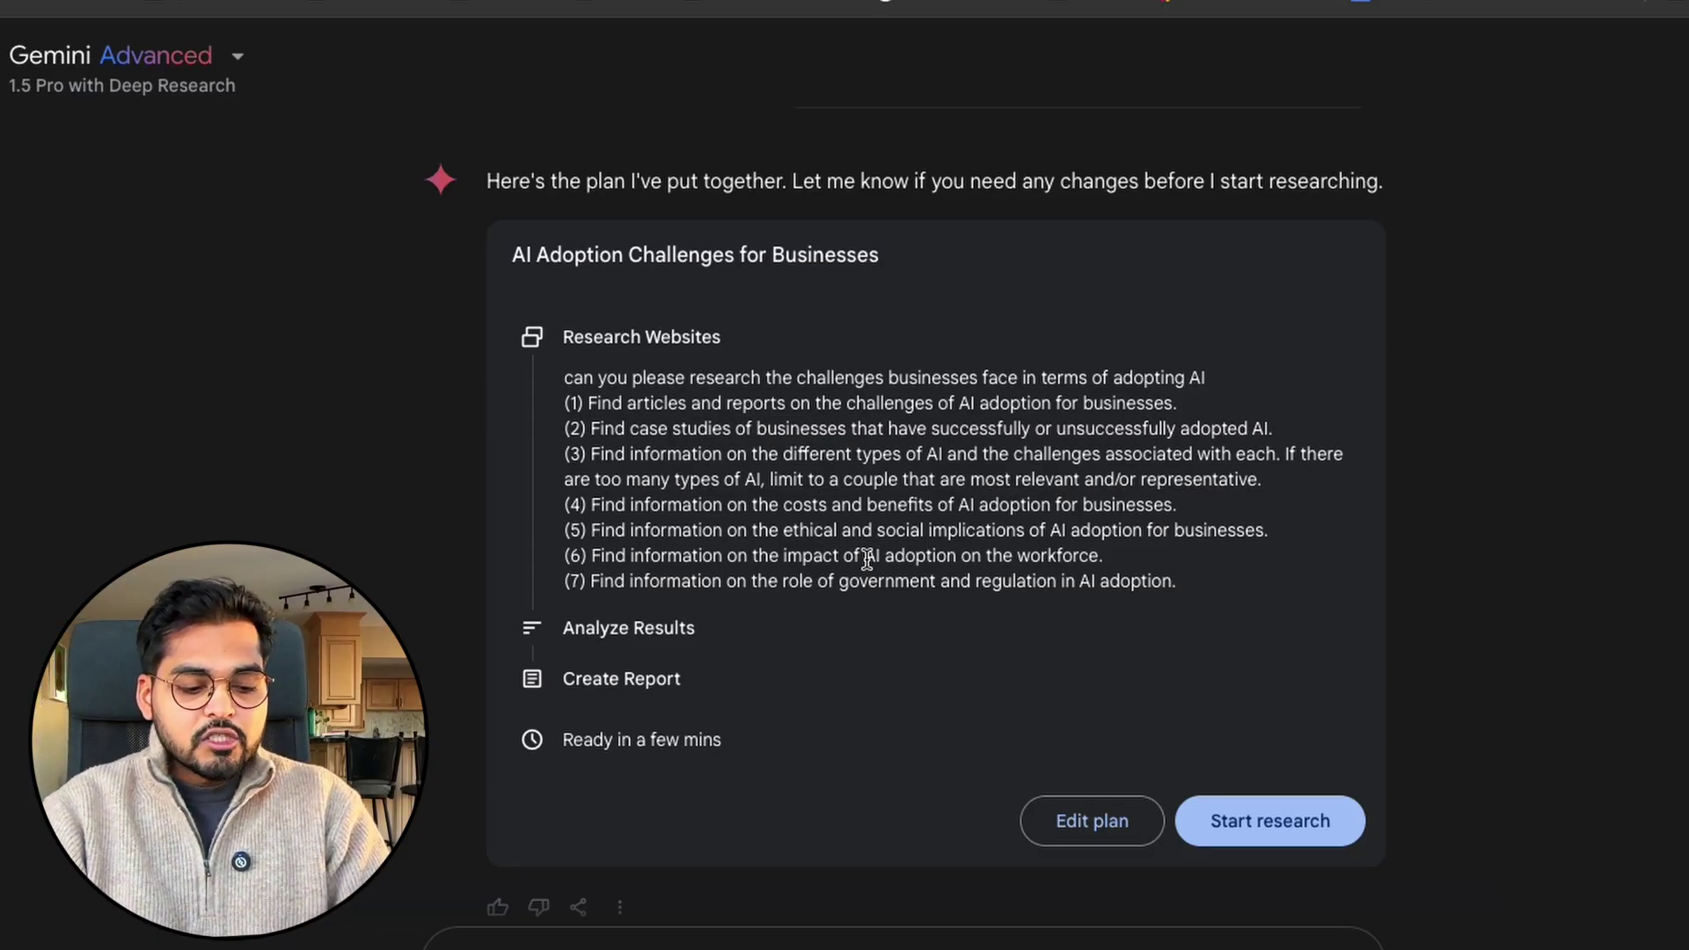
# - Revise the plan to include data privacy concerns and expand the new eight-step version
pyautogui.click(1053, 827)
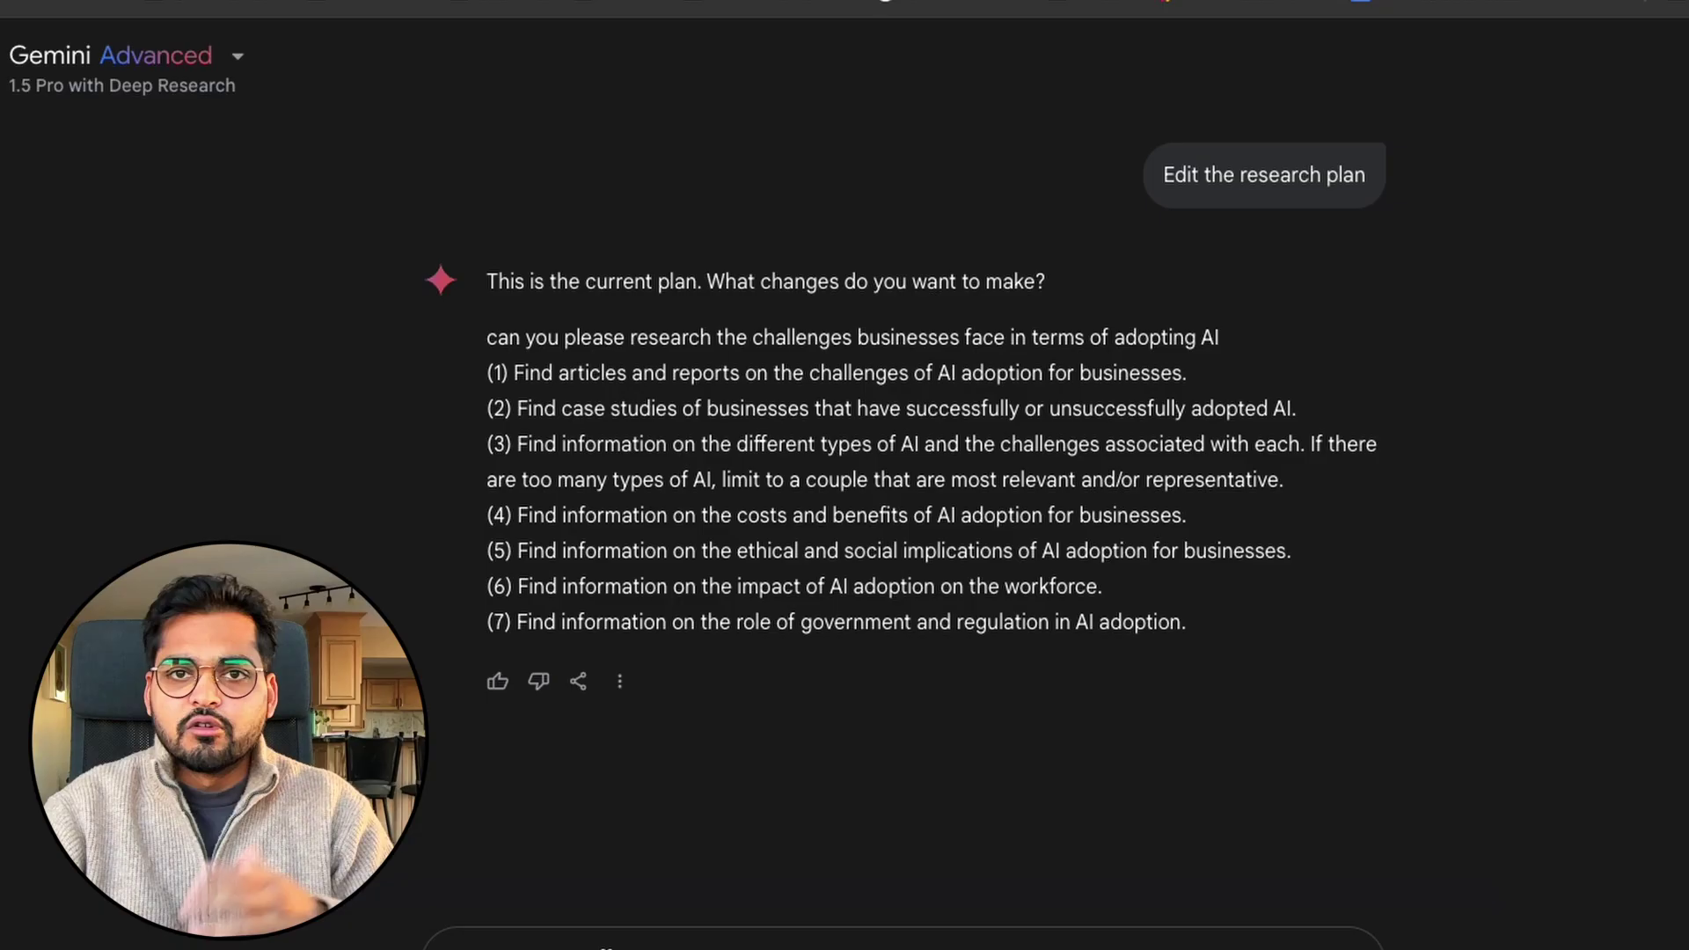
pyautogui.write('can we also add research on data privacy concerns?')
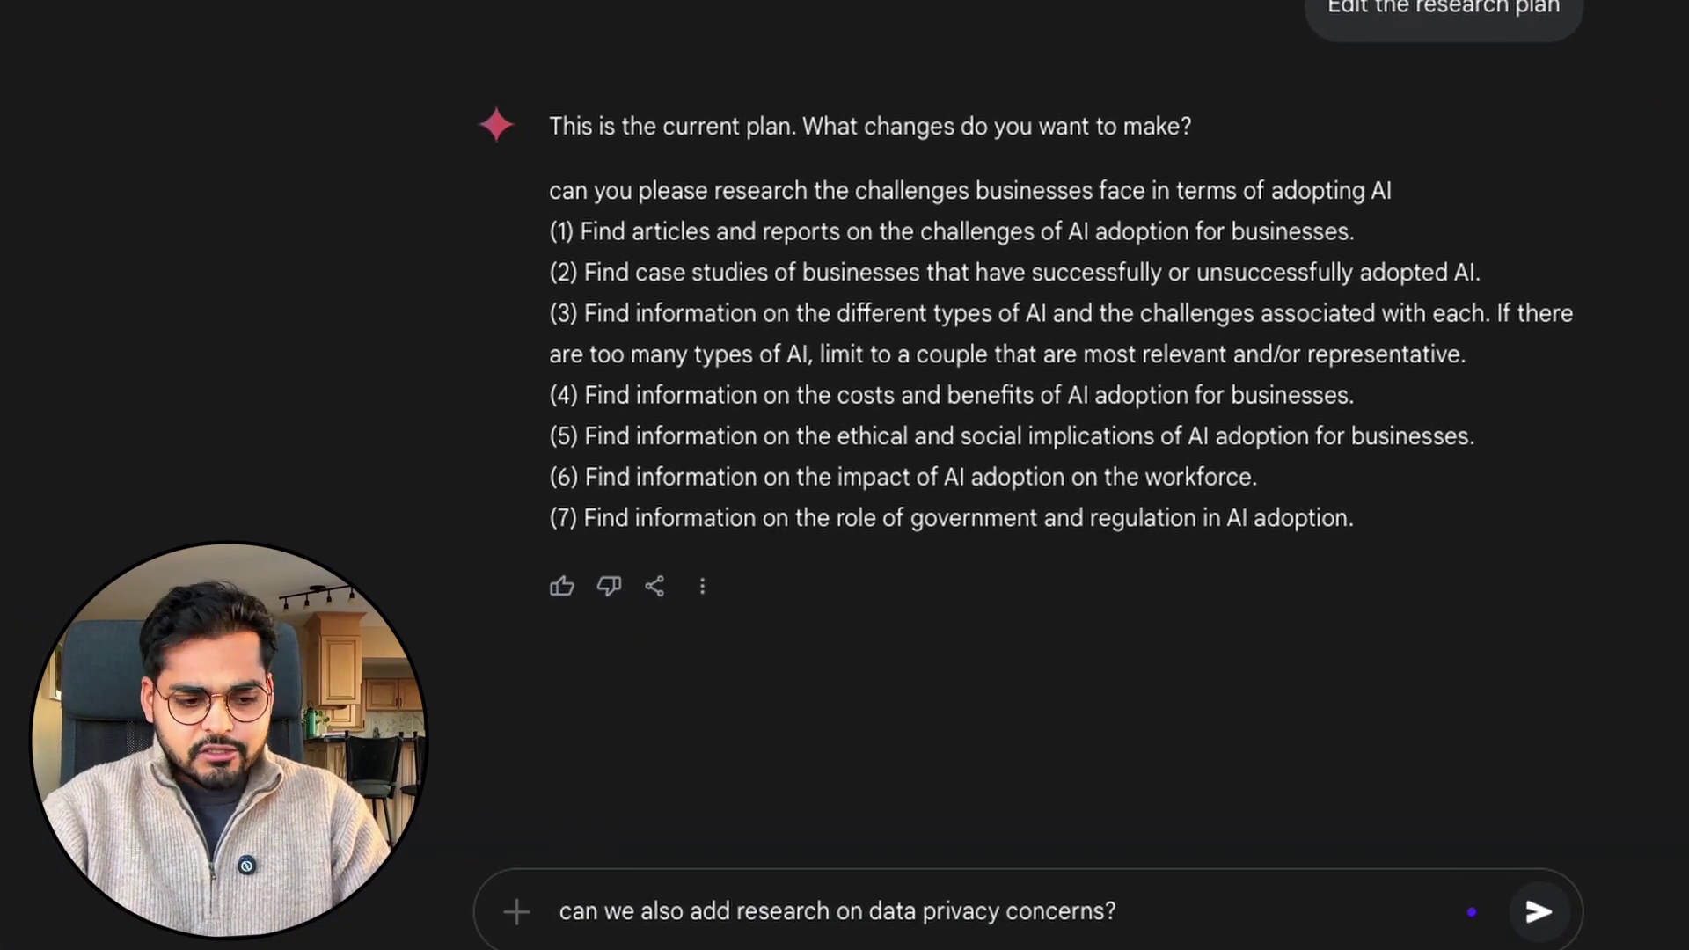
pyautogui.press('Return')
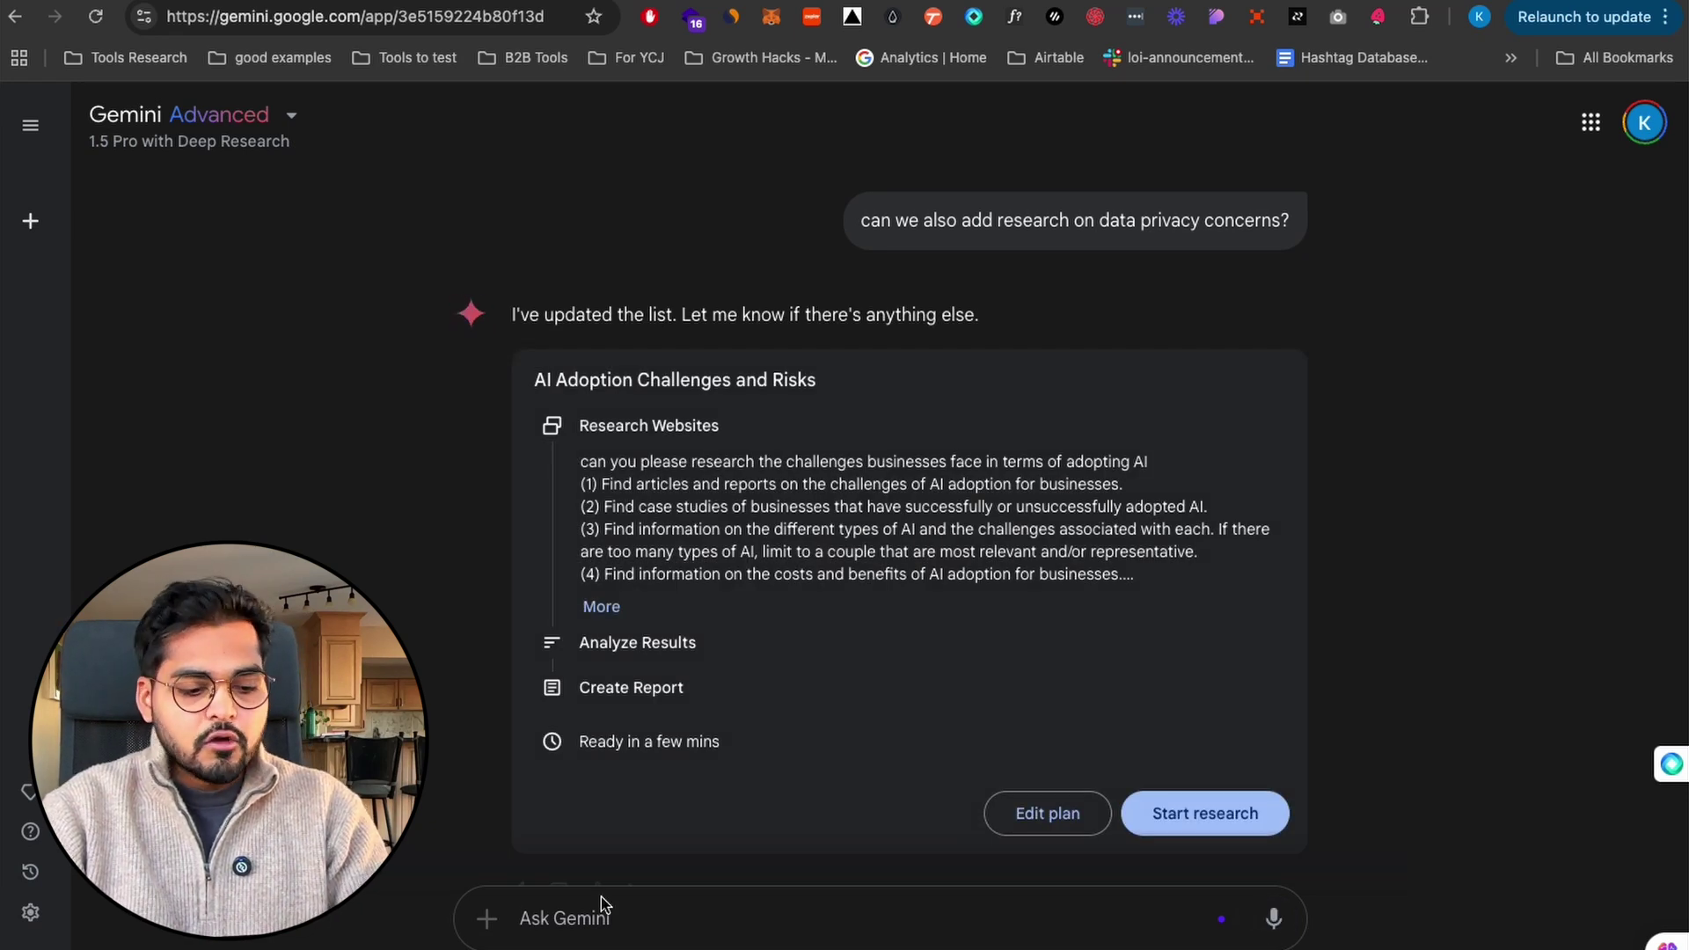
pyautogui.click(598, 607)
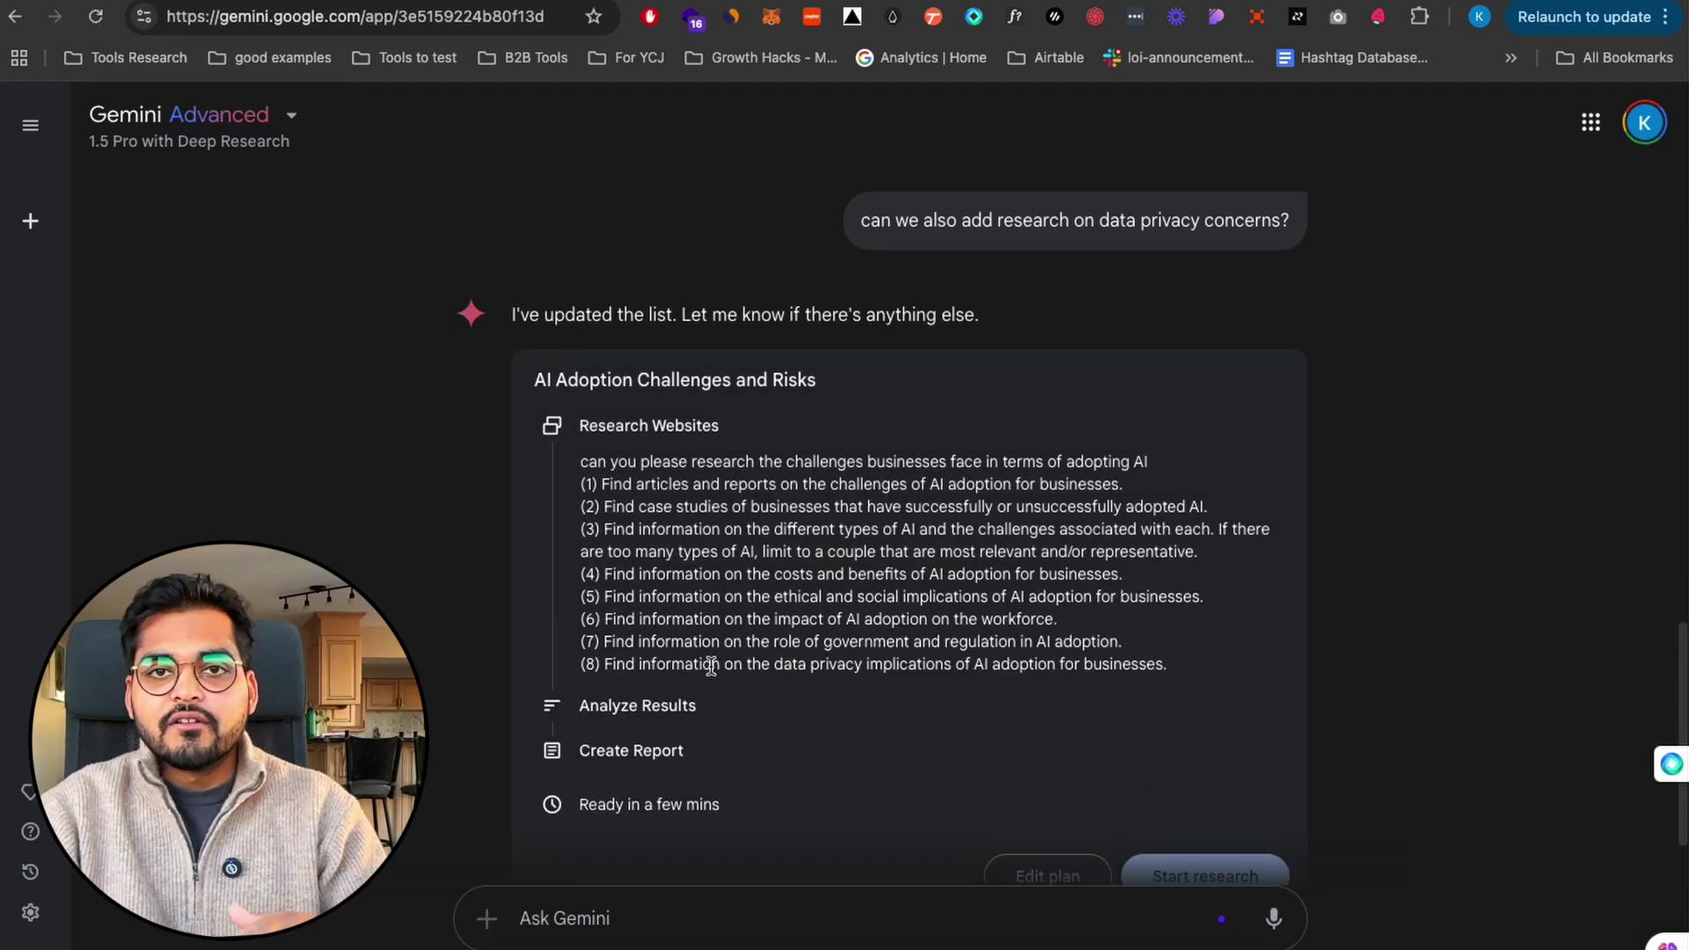
# - Start research on the revised plan and scroll through the 74 researched websites
pyautogui.scroll(-2, 880, 616)
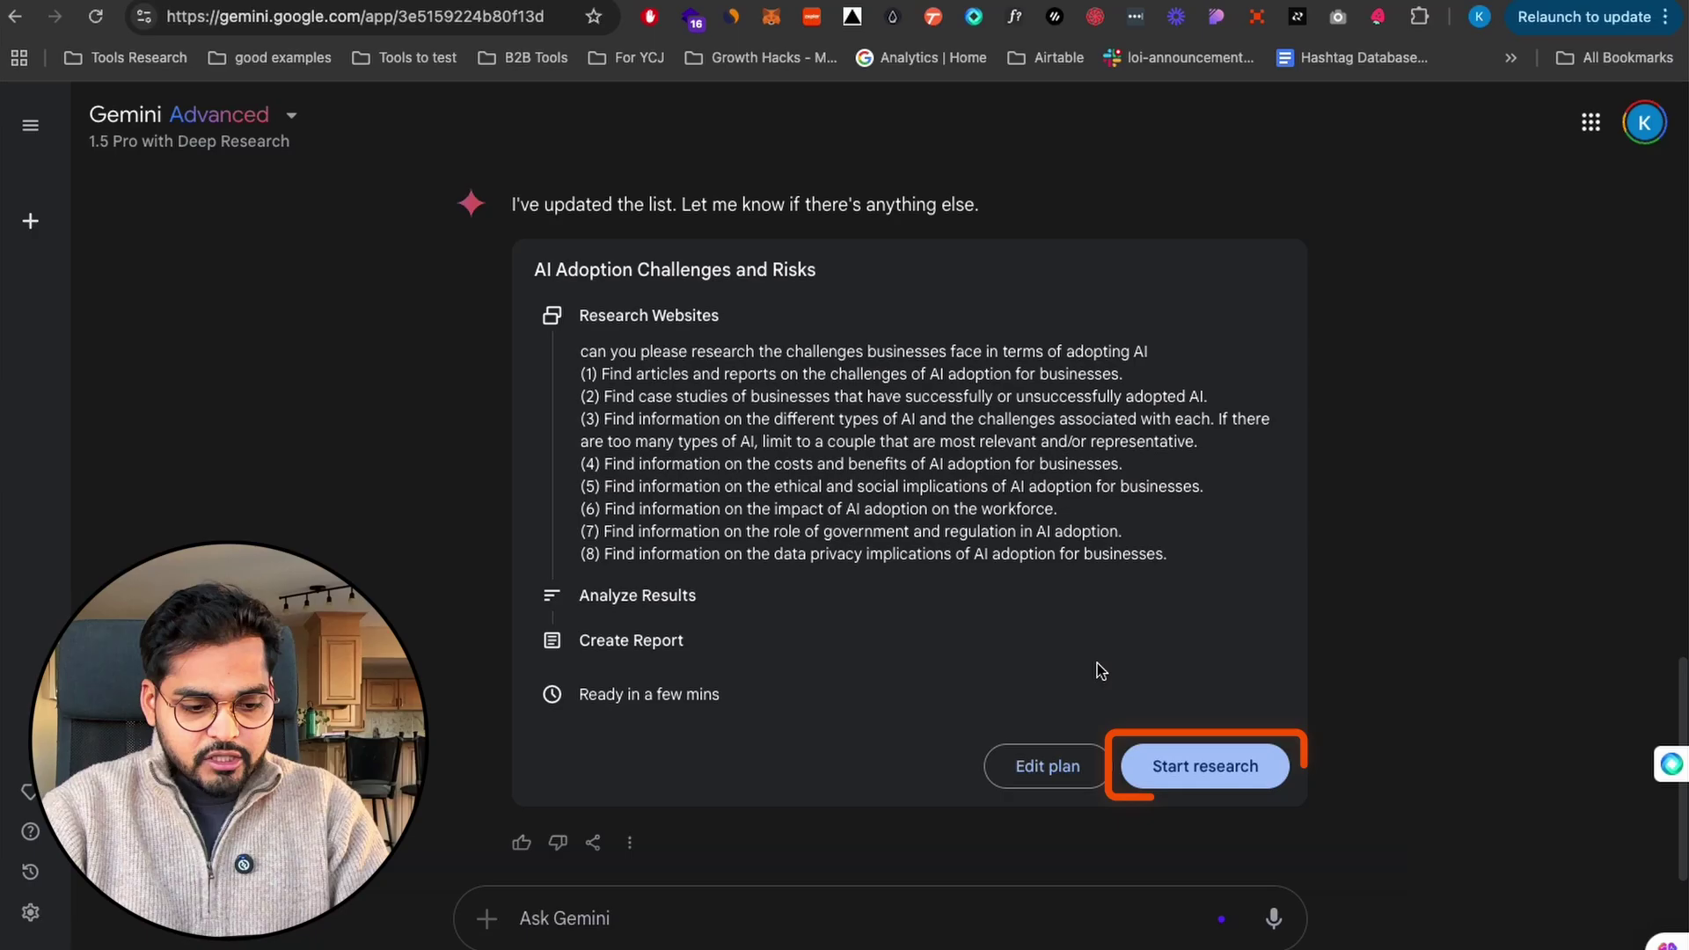
pyautogui.click(1143, 765)
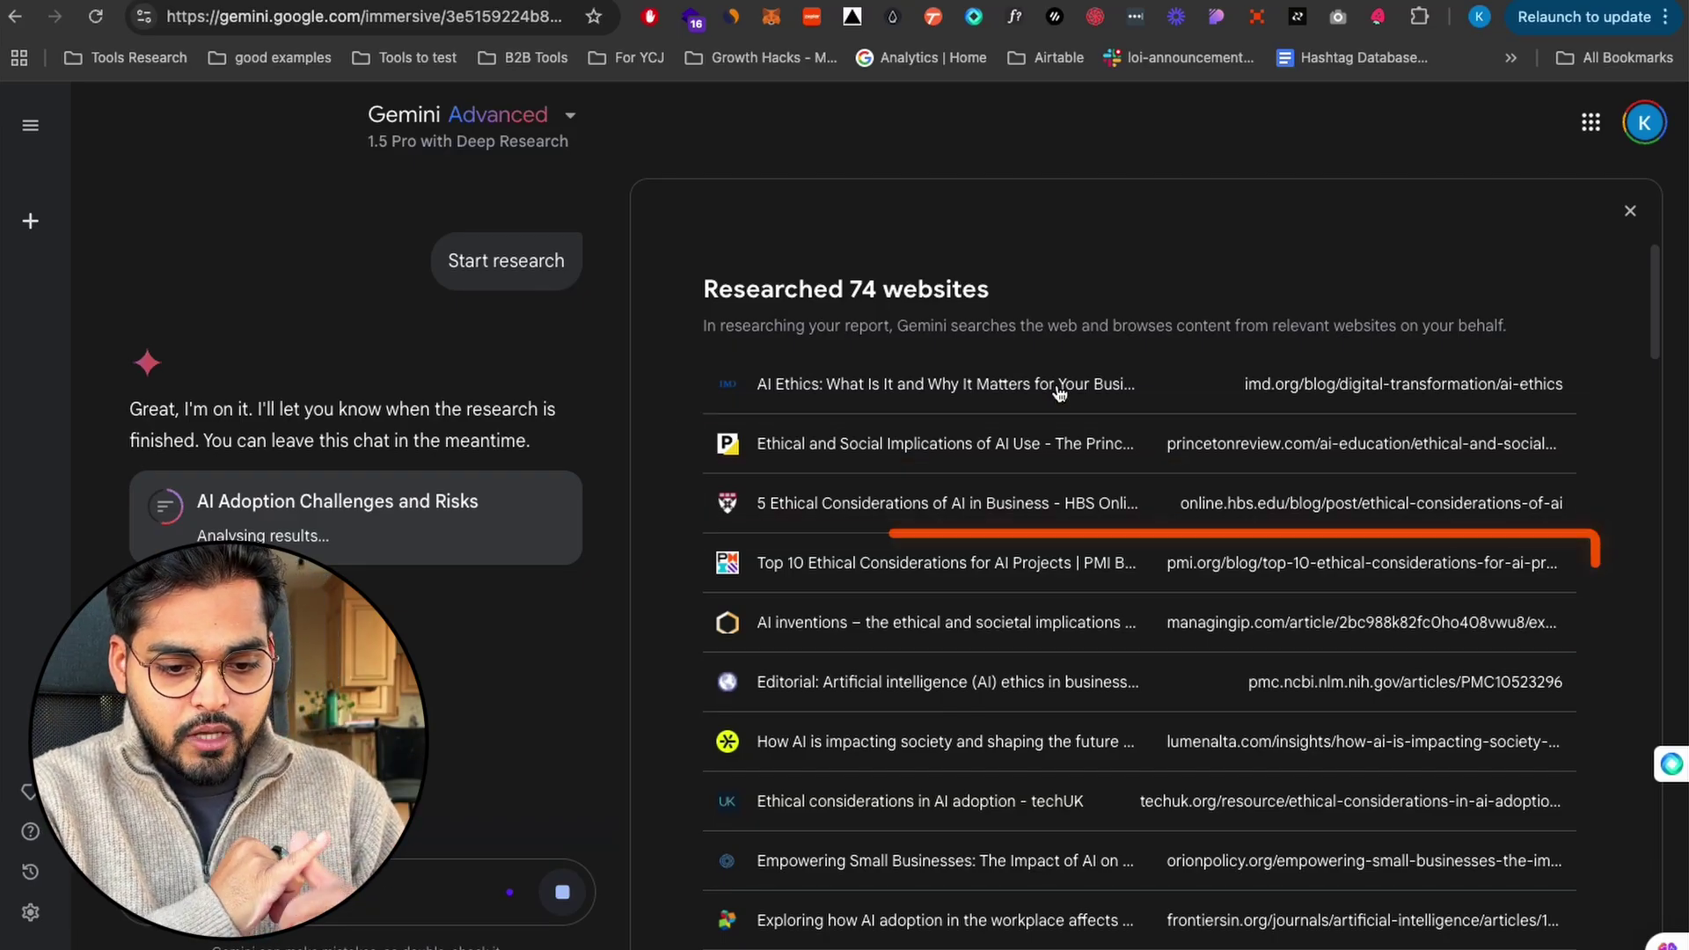
pyautogui.scroll(-1, 1222, 554)
pyautogui.scroll(-4, 1241, 554)
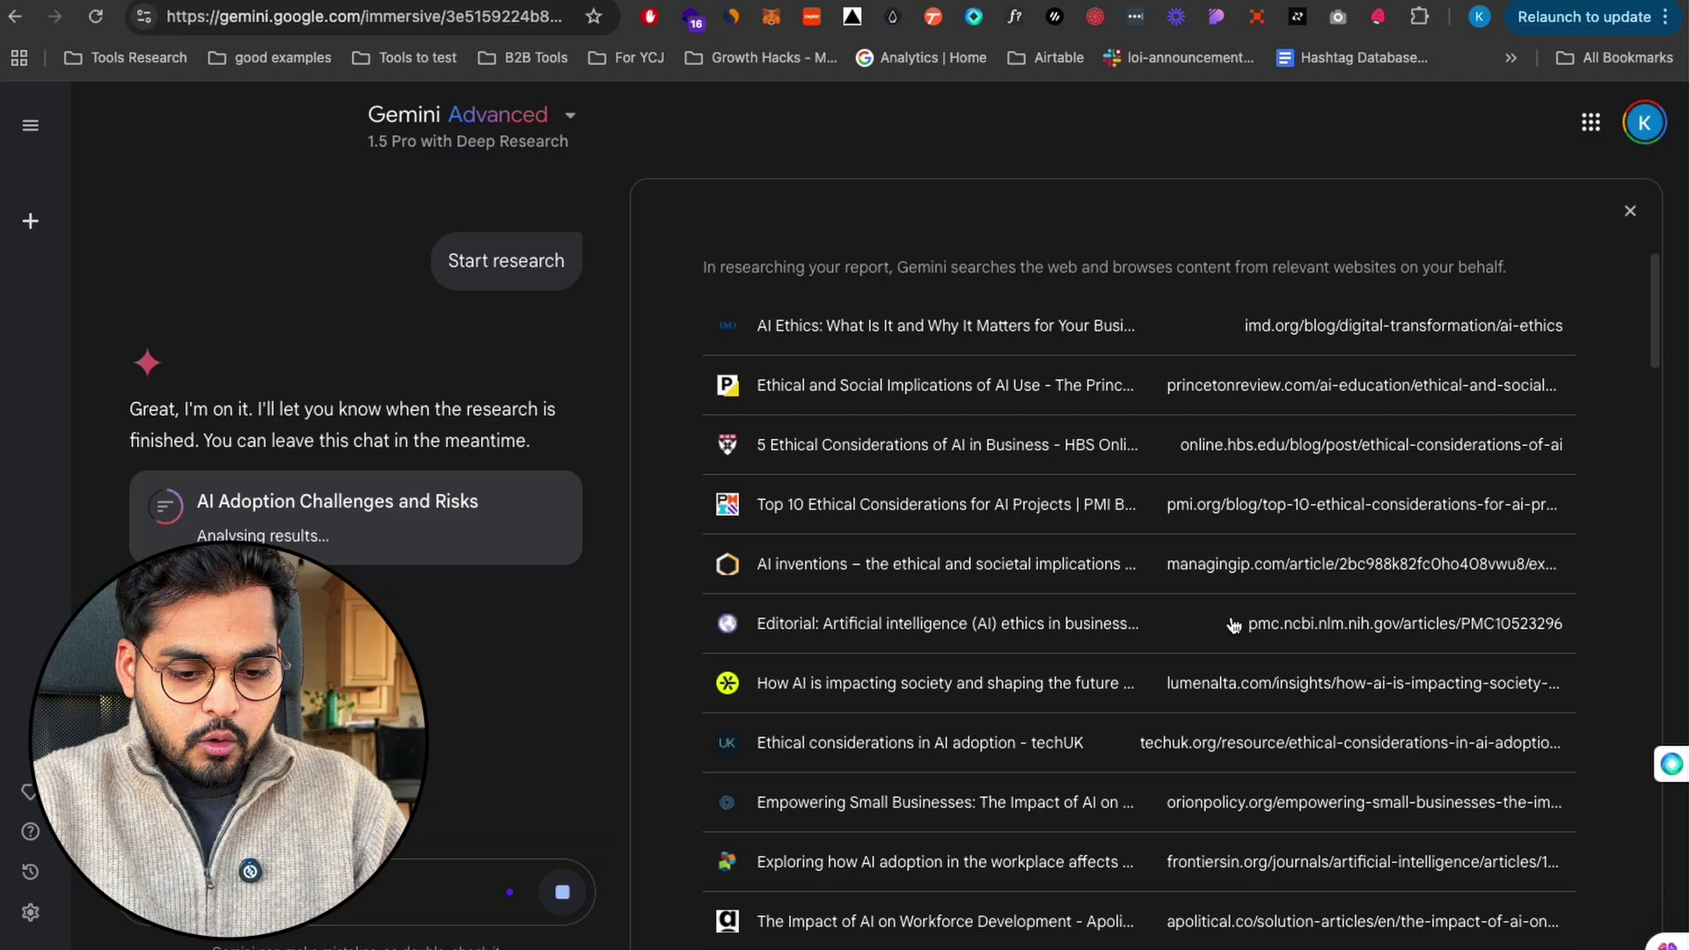
pyautogui.scroll(-3, 1233, 624)
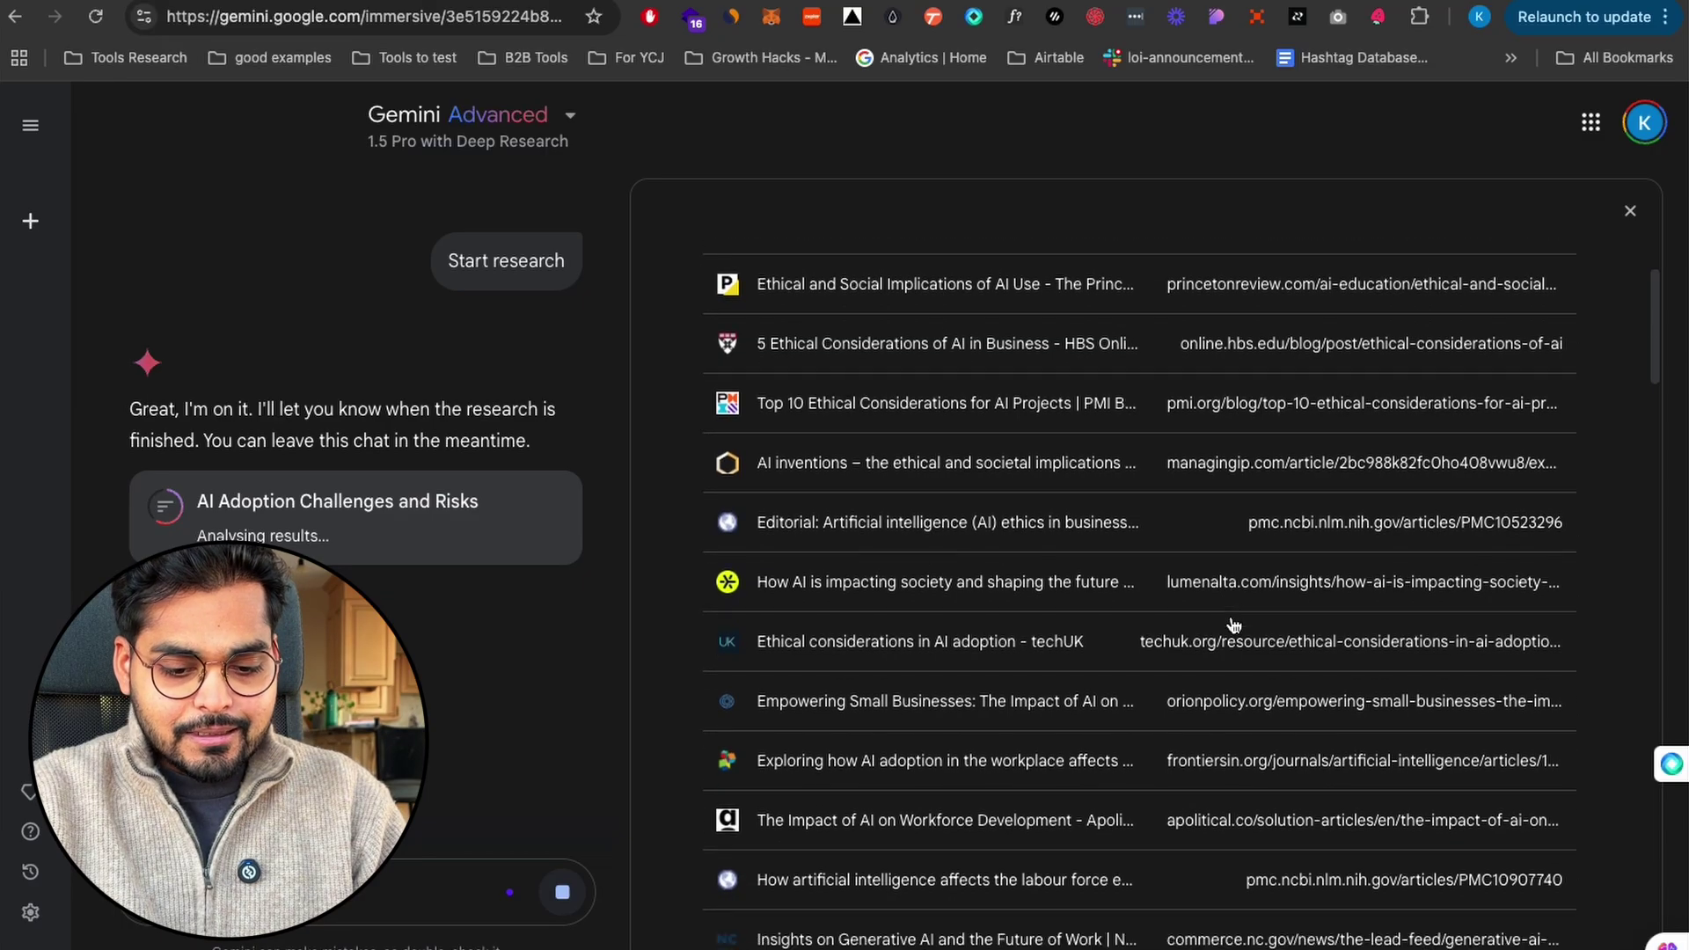
pyautogui.scroll(-4, 1235, 624)
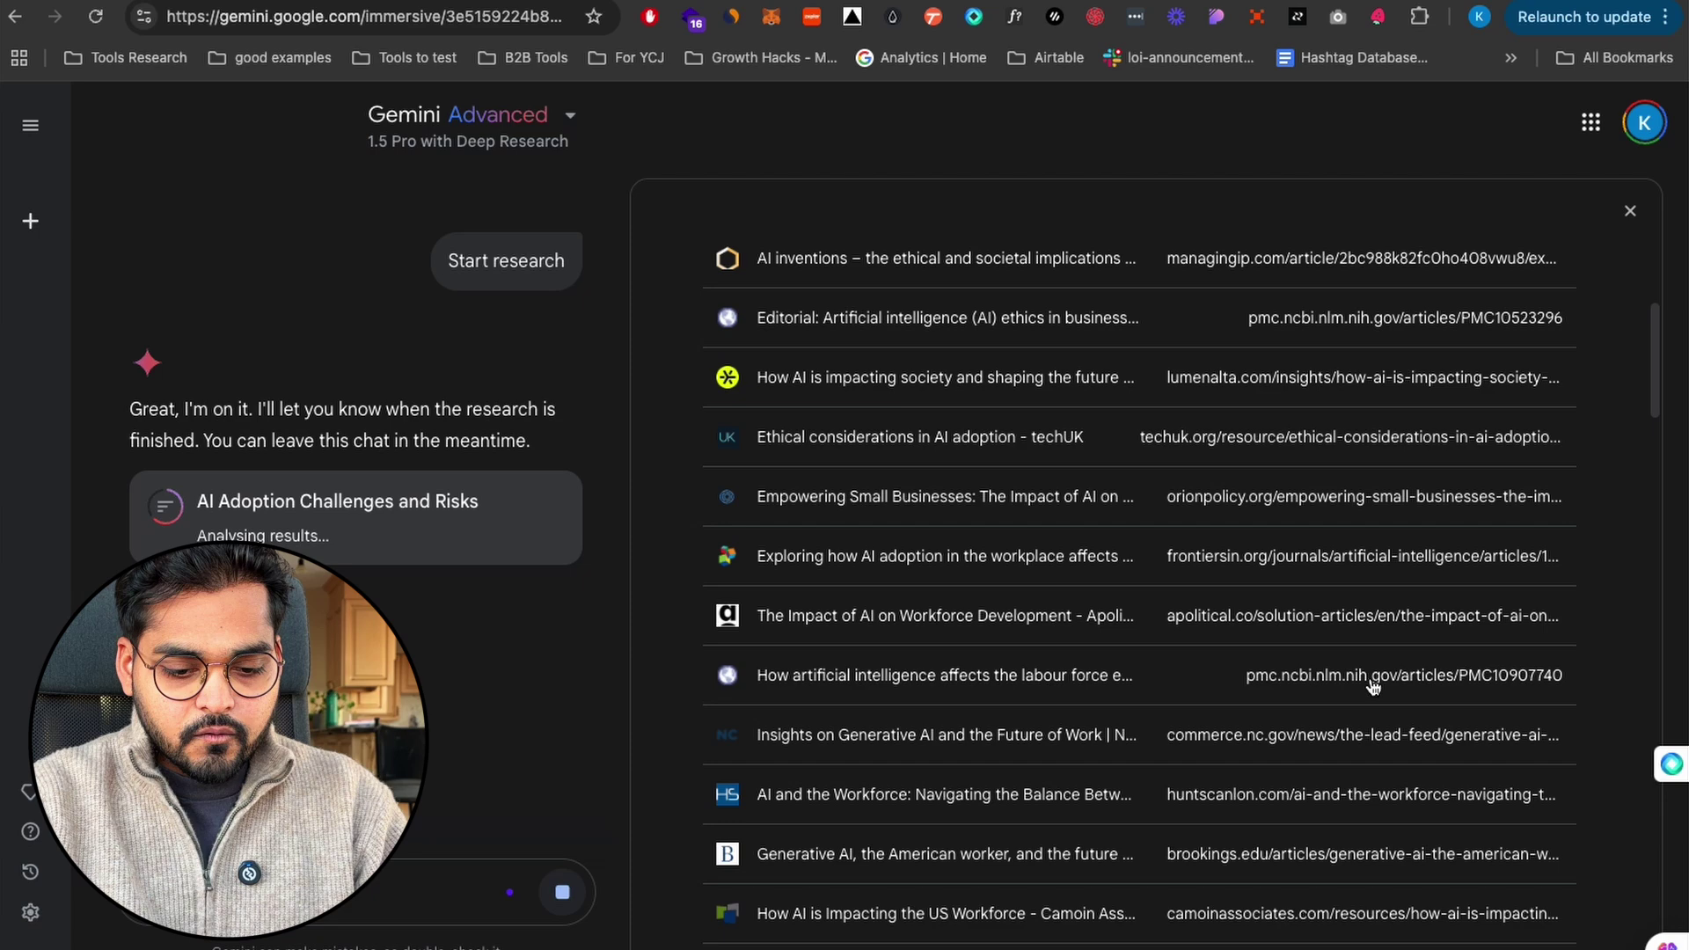
pyautogui.scroll(-20, 1282, 822)
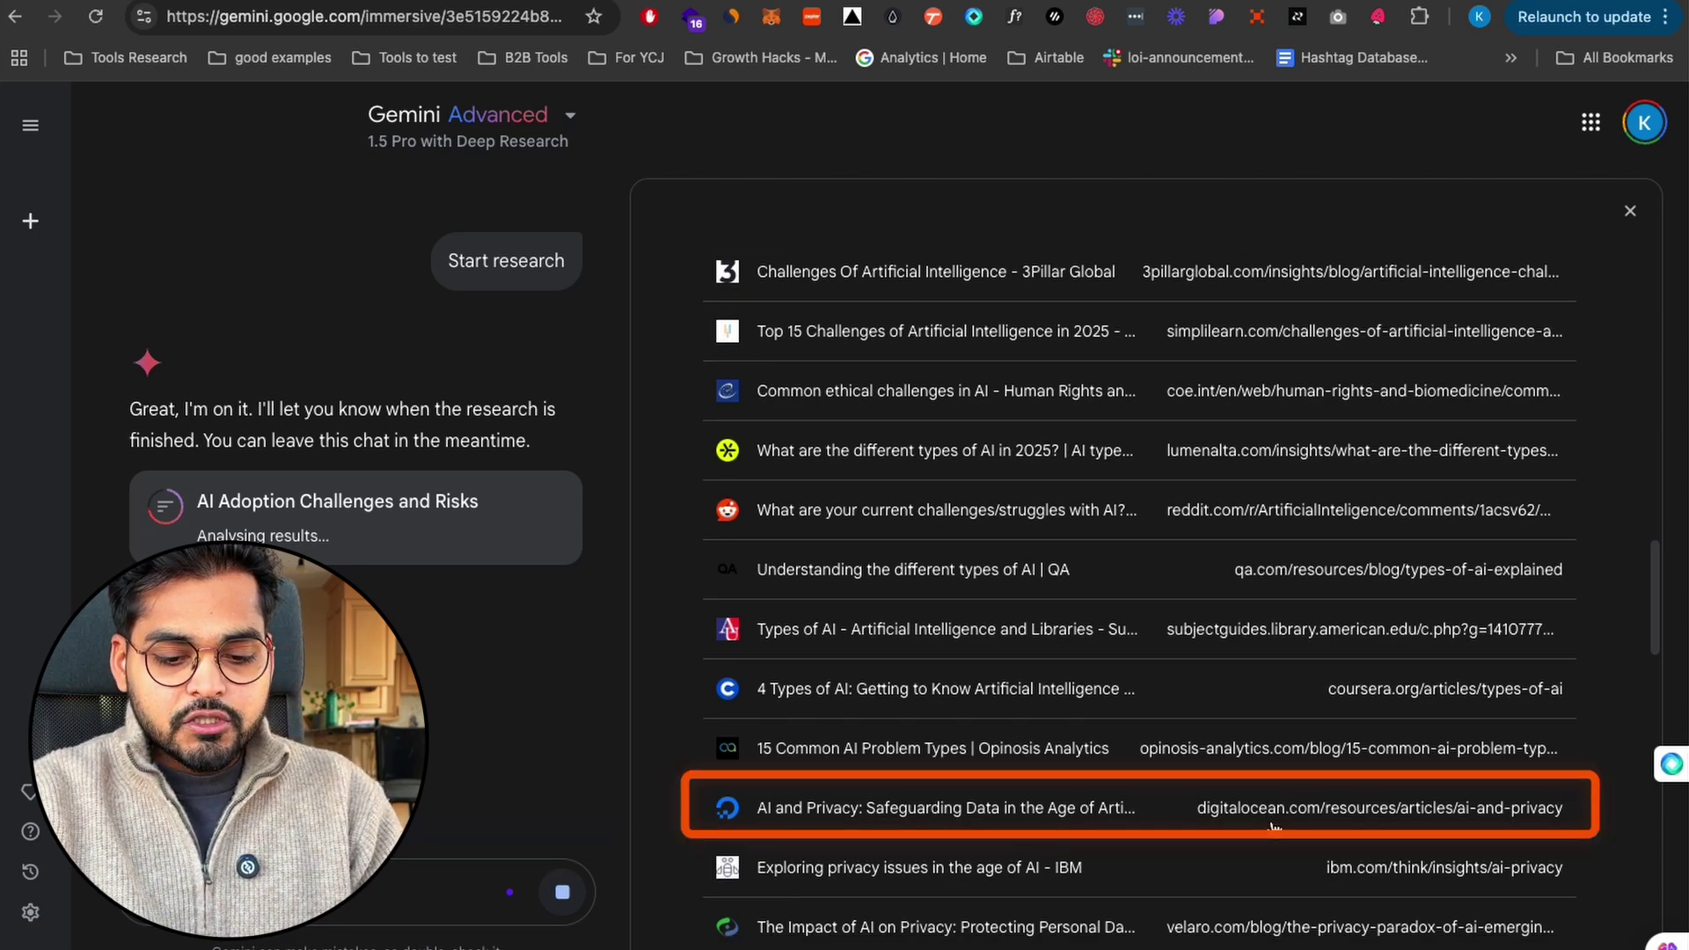
pyautogui.scroll(-5, 1215, 840)
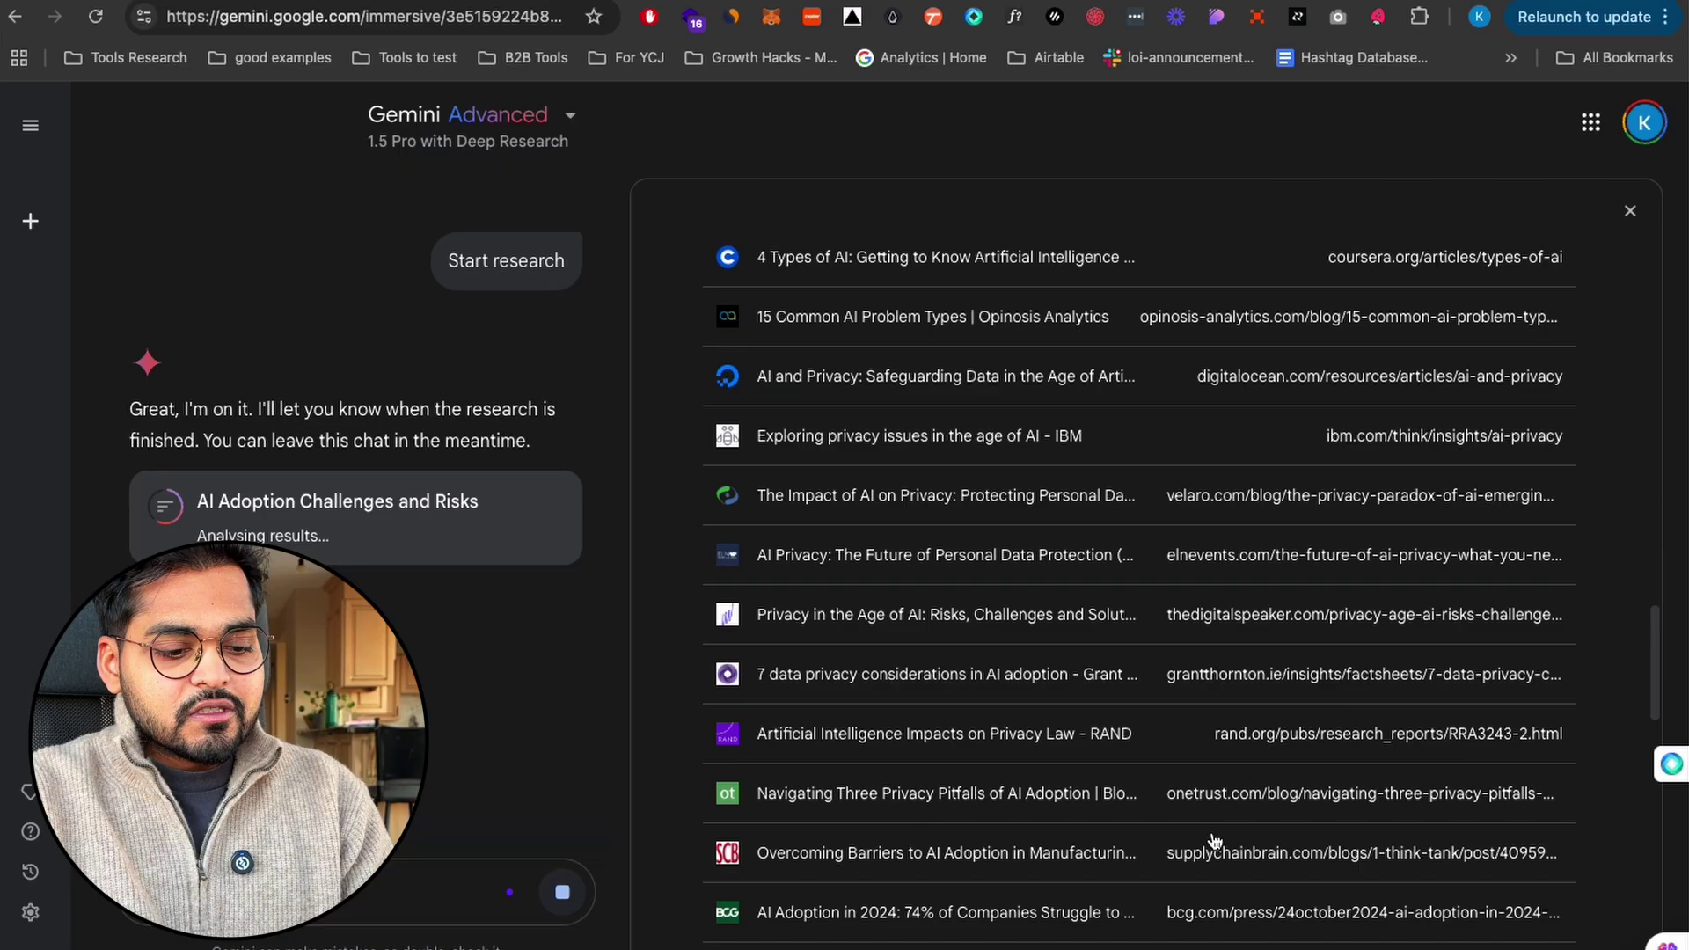
pyautogui.scroll(-15, 1215, 841)
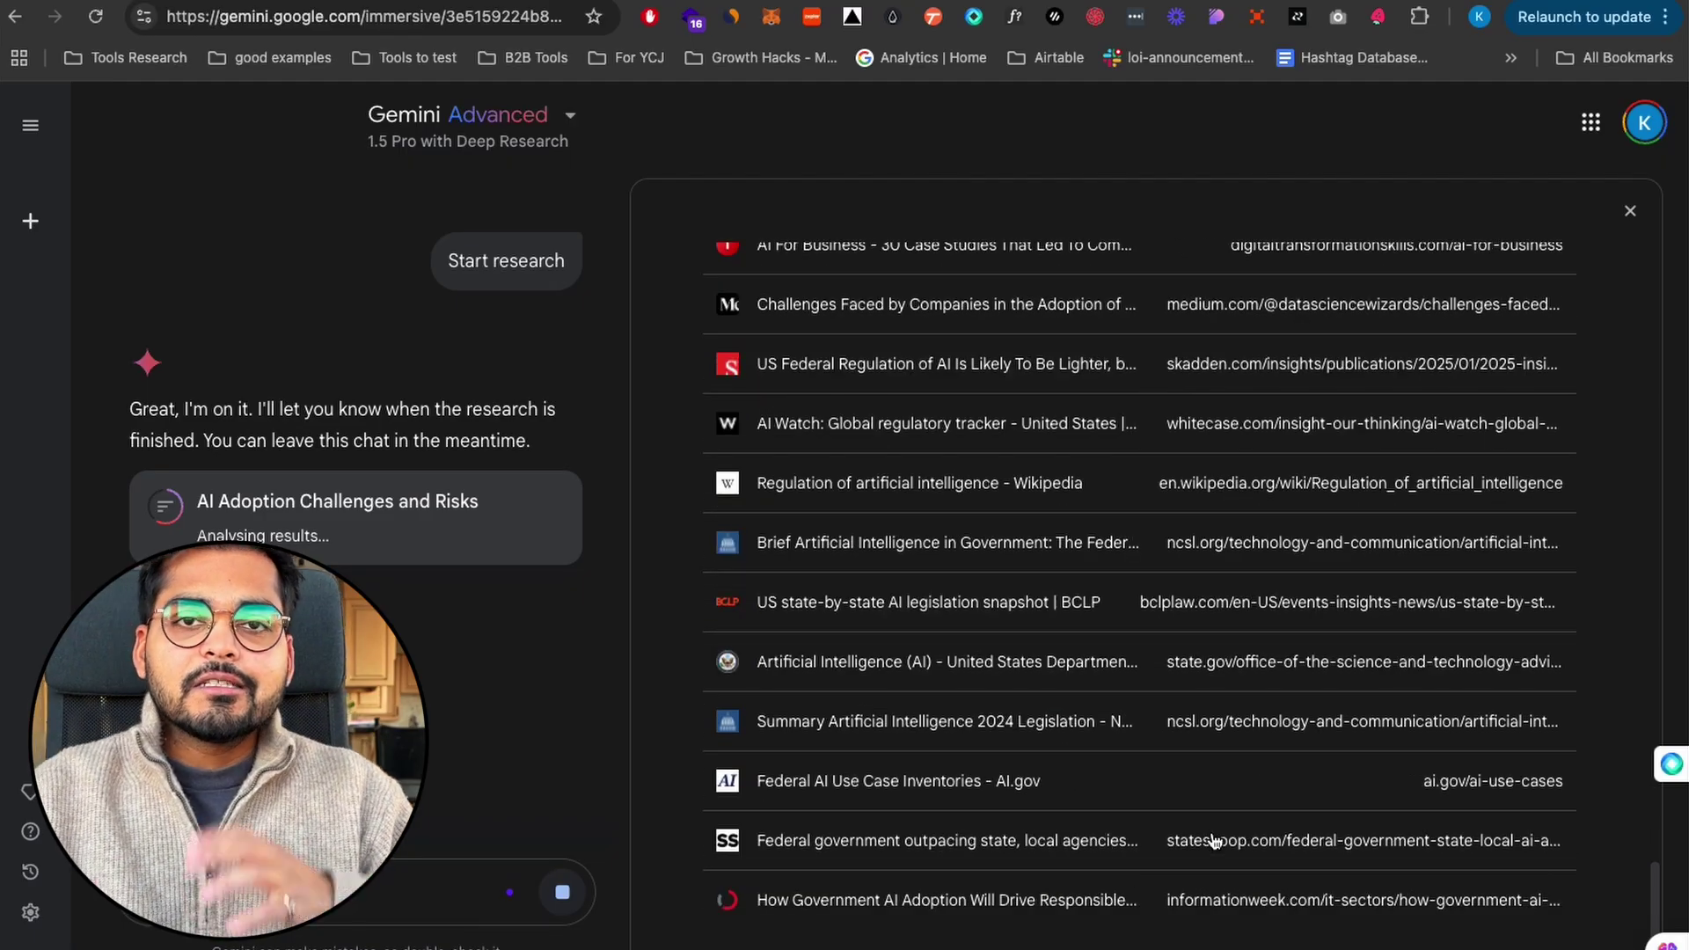
pyautogui.scroll(20, 1213, 840)
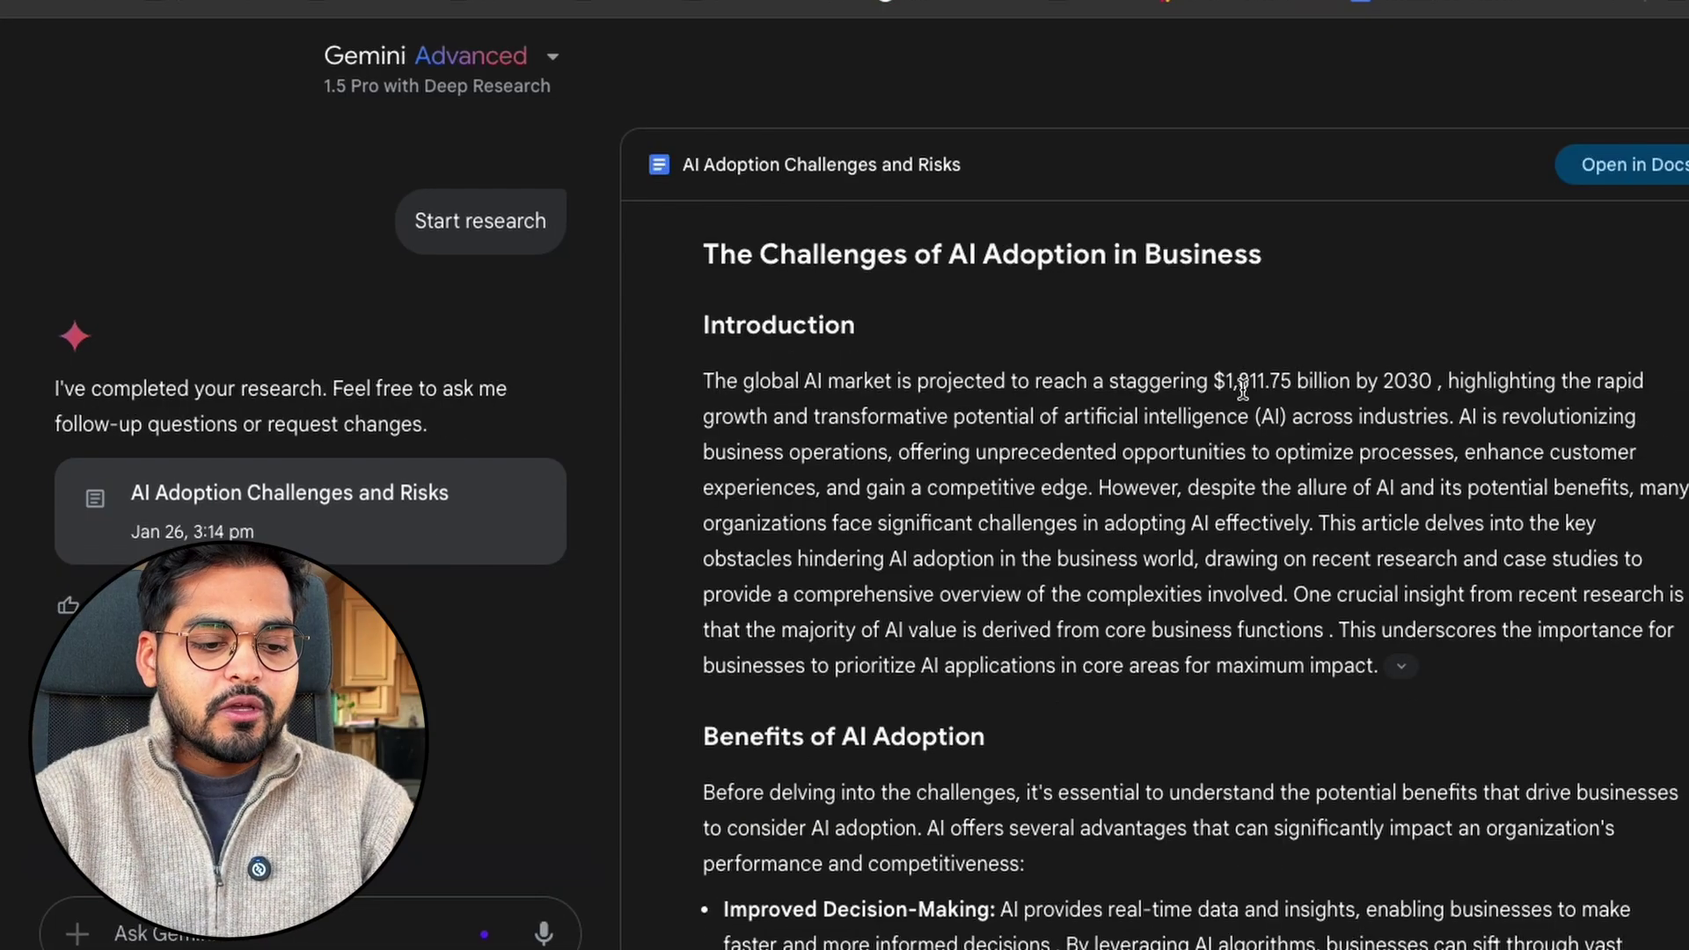
pyautogui.scroll(-10, 1238, 525)
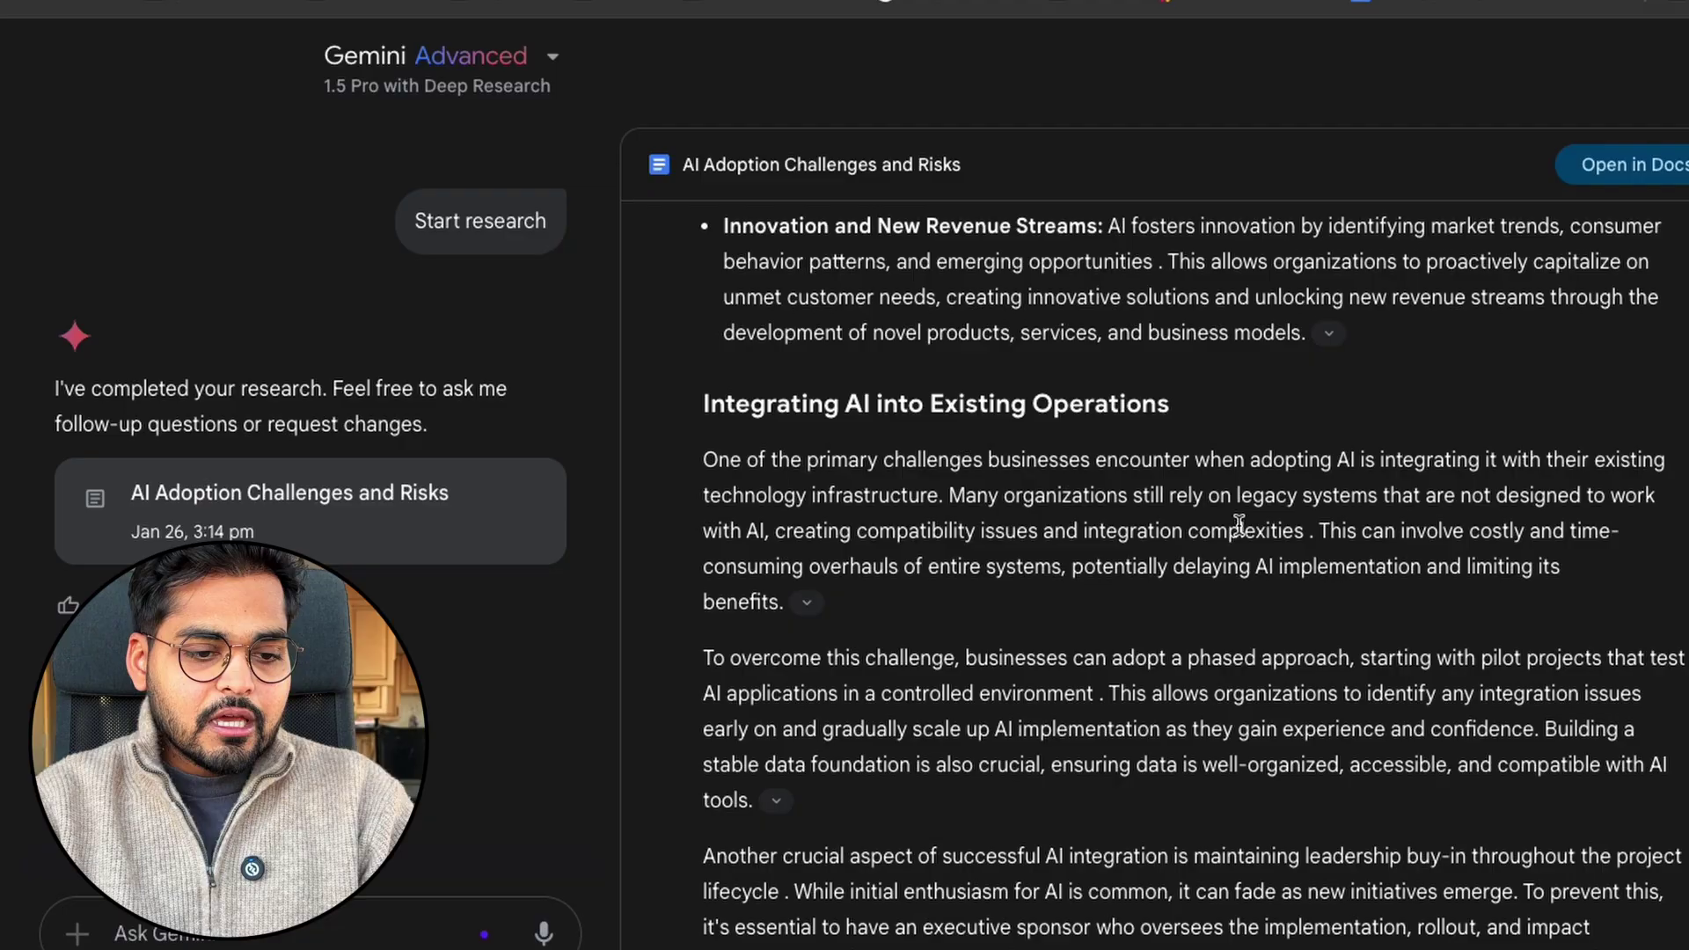
pyautogui.scroll(-10, 1238, 524)
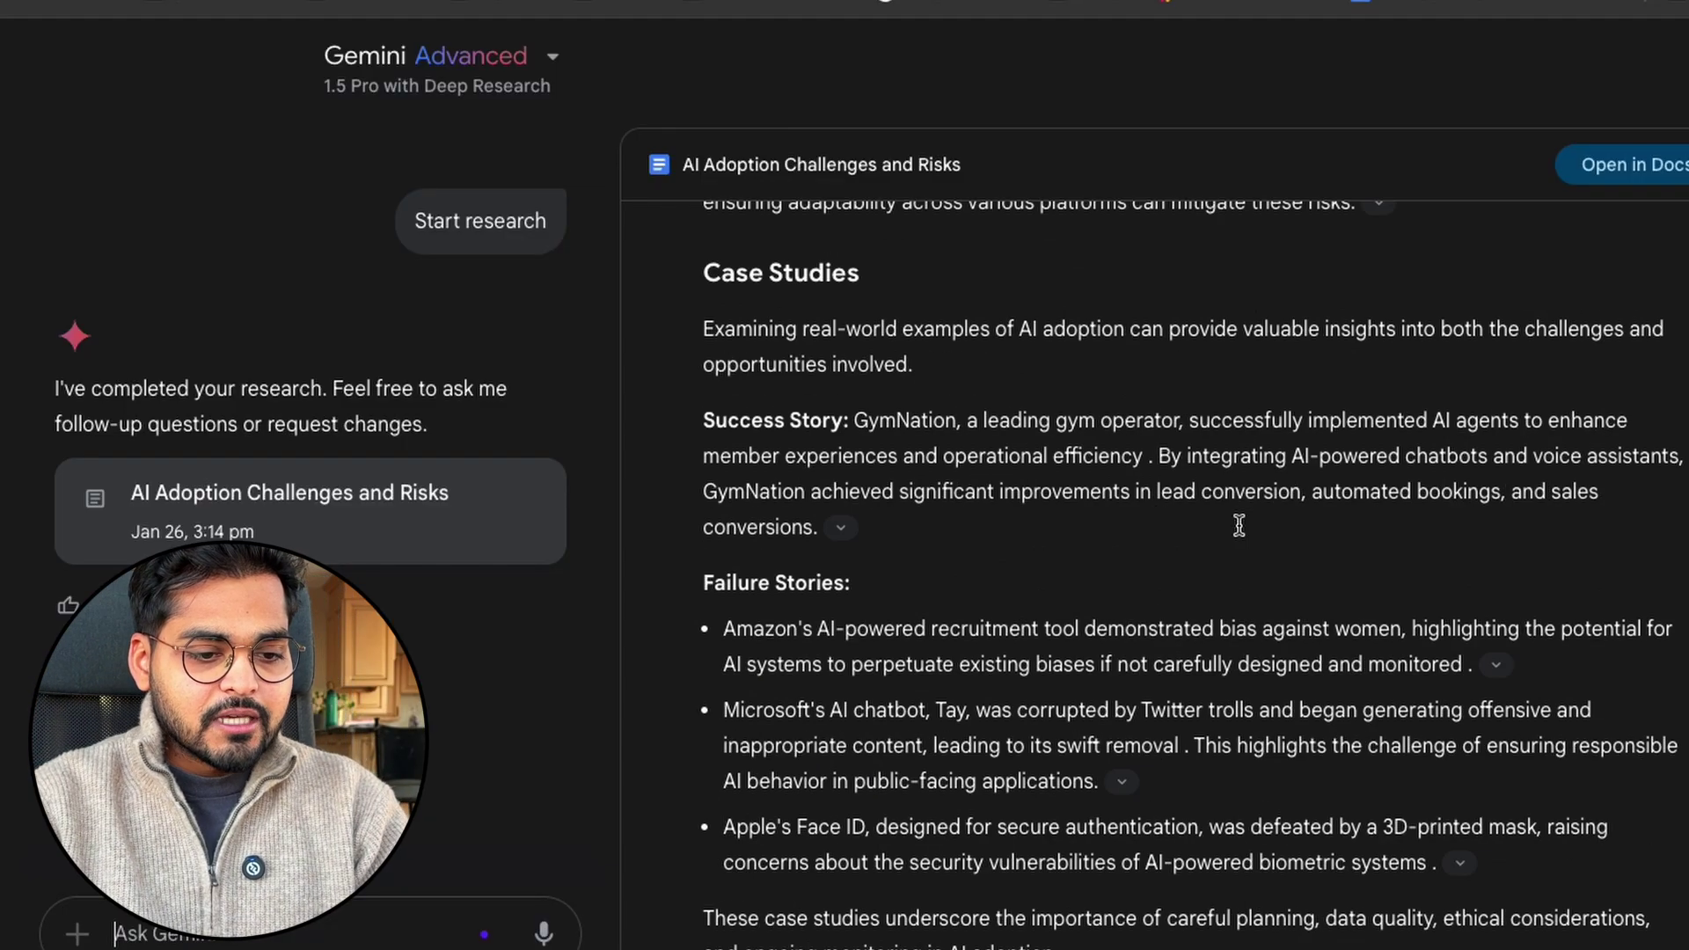
pyautogui.scroll(-1, 1239, 525)
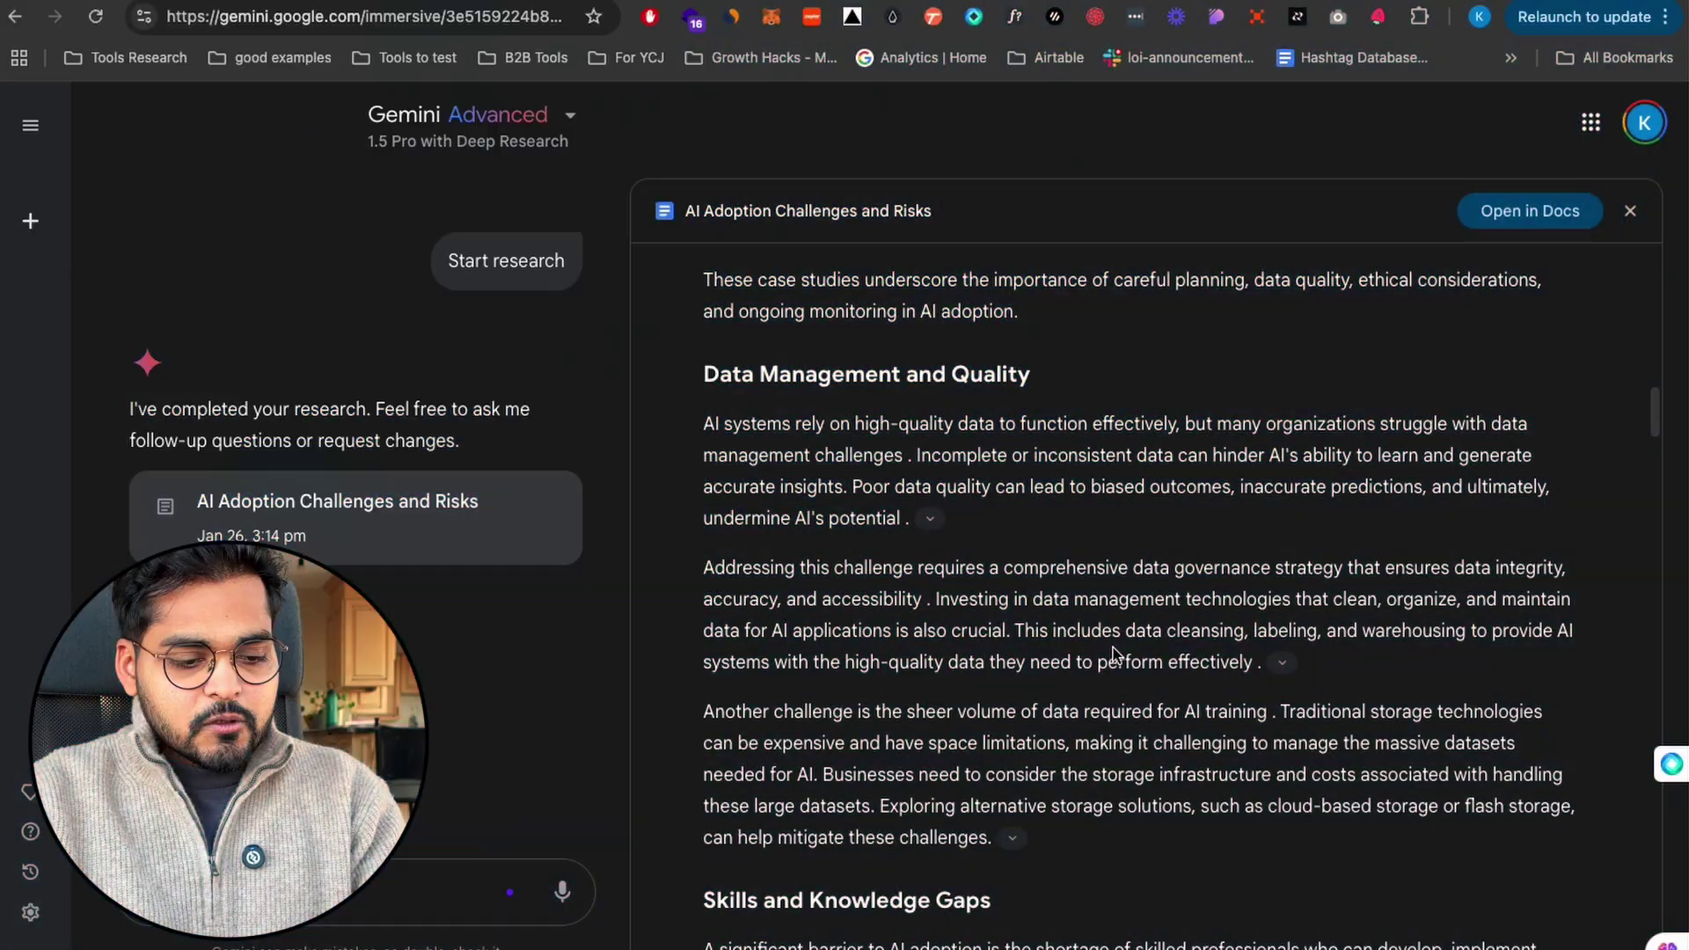
pyautogui.scroll(-7, 1113, 653)
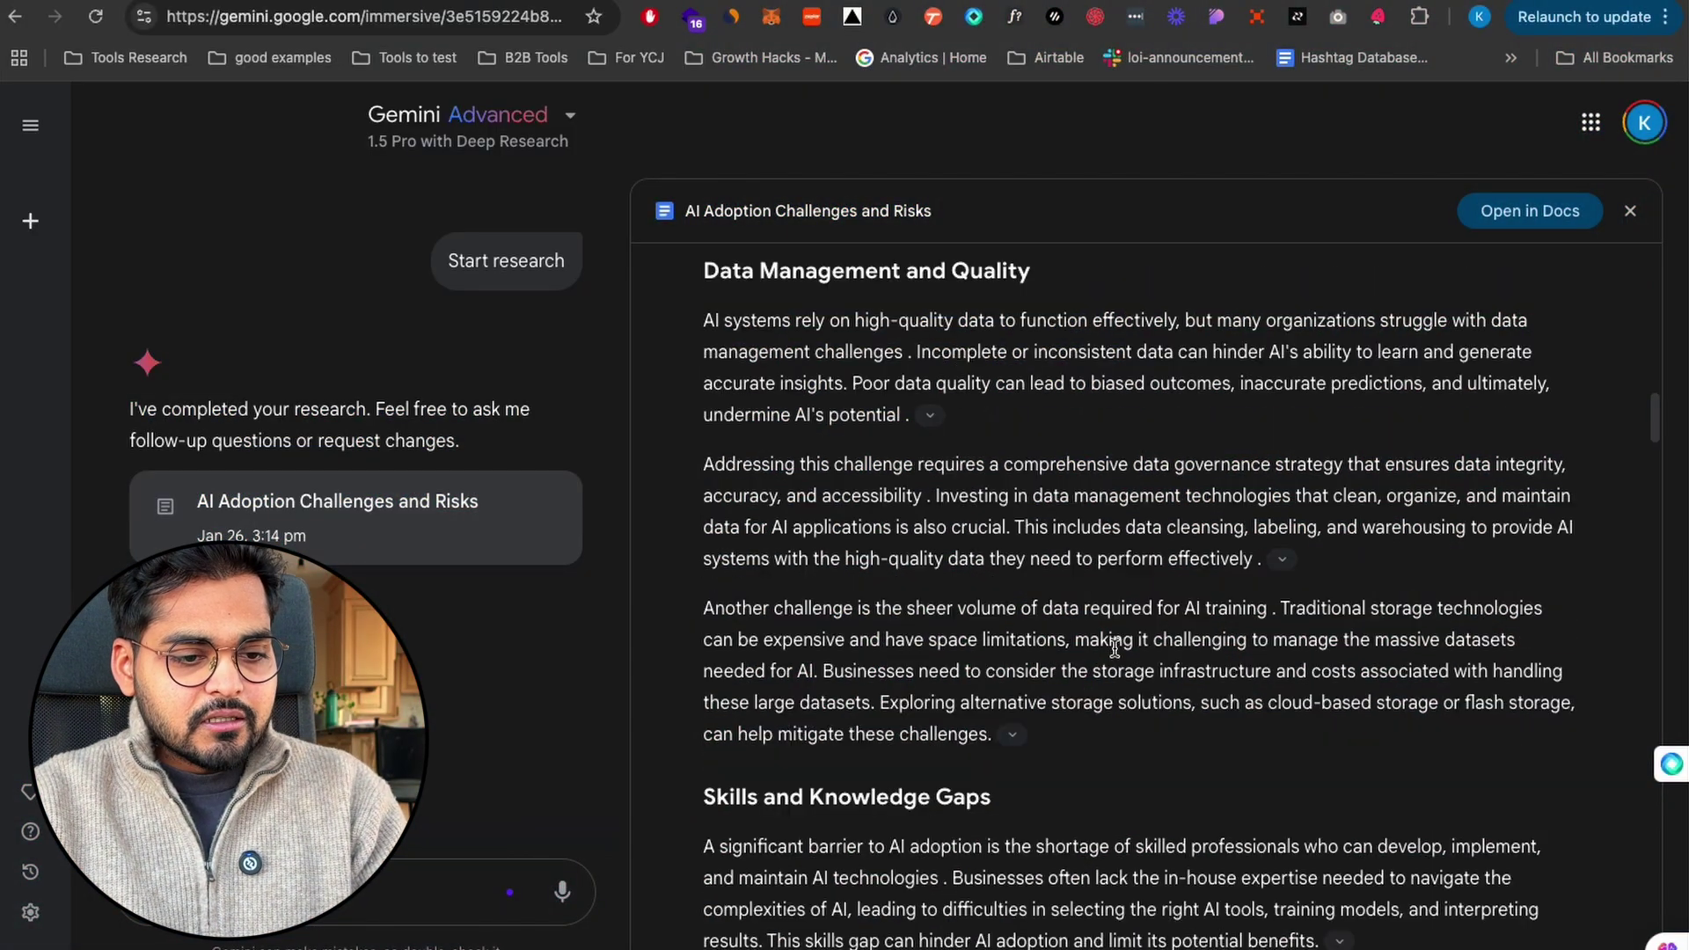
pyautogui.scroll(-10, 1113, 653)
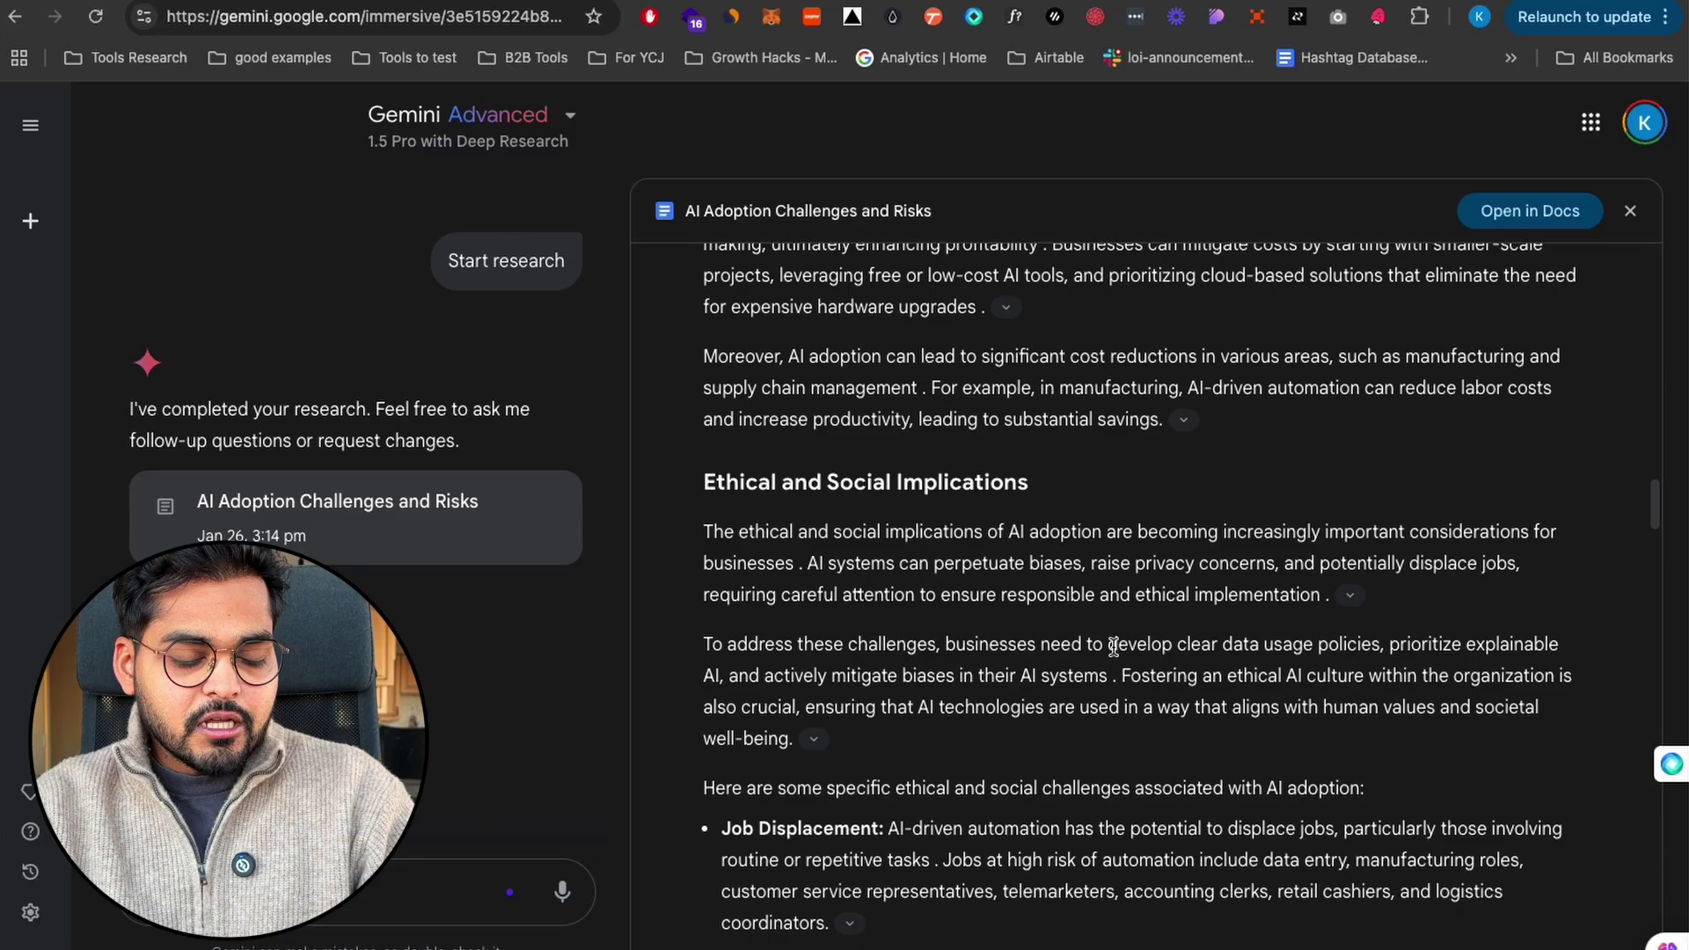
pyautogui.scroll(-8, 1112, 648)
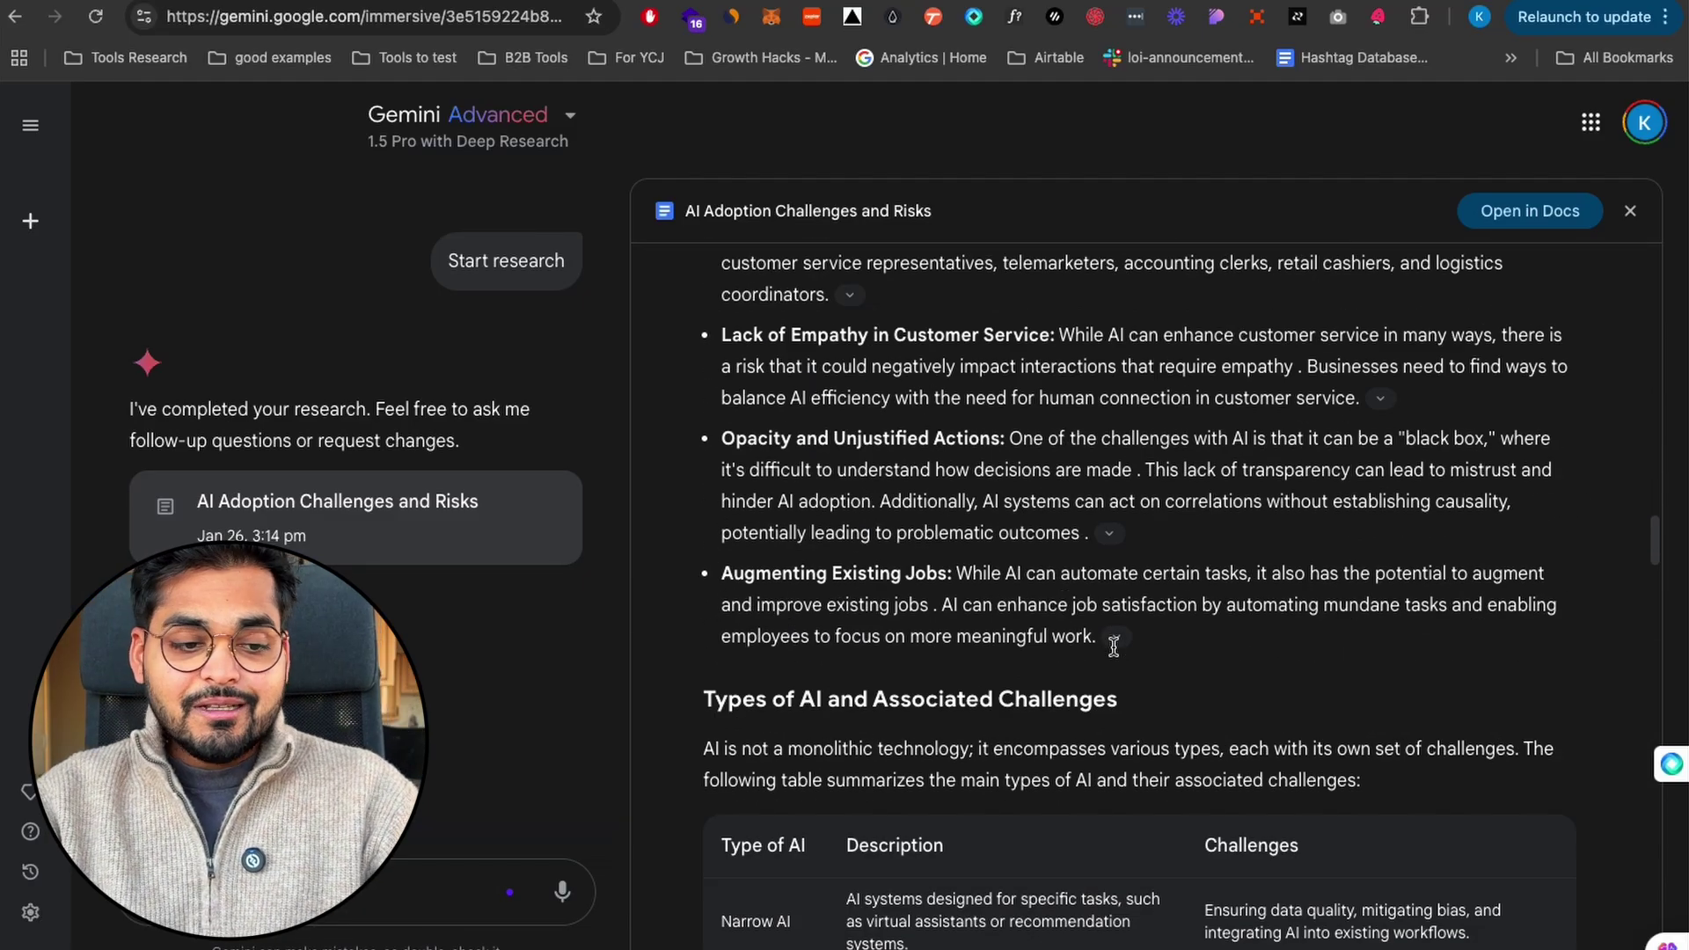
pyautogui.scroll(-1, 1113, 648)
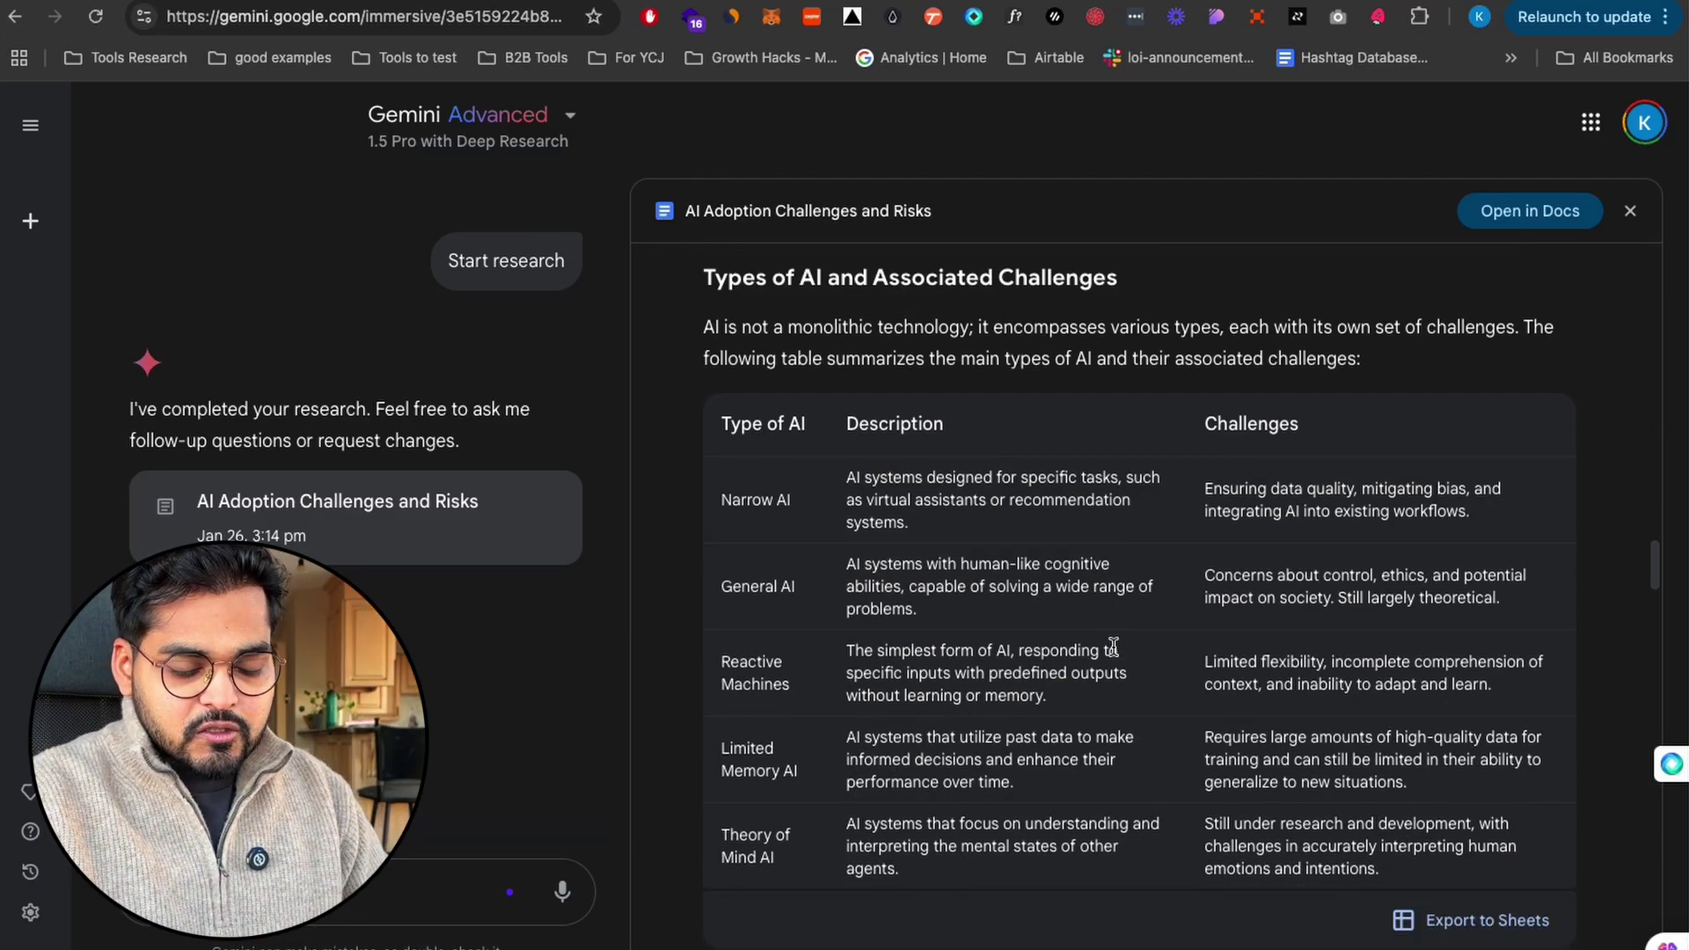
pyautogui.scroll(-8, 1113, 649)
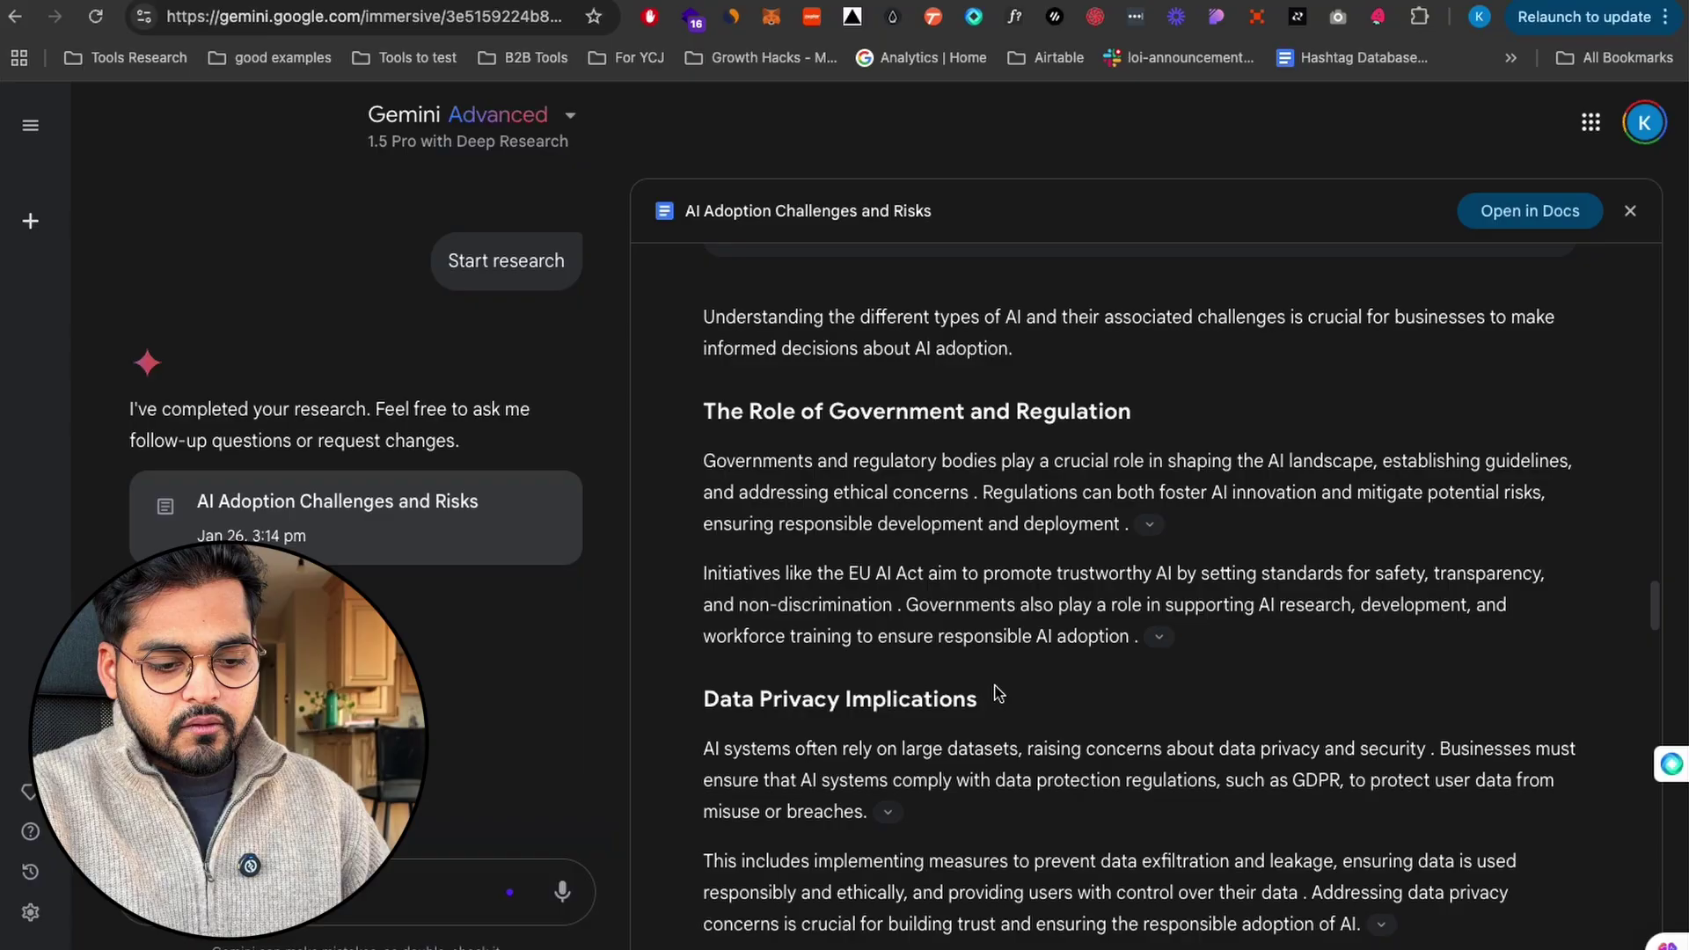
pyautogui.scroll(-3, 997, 694)
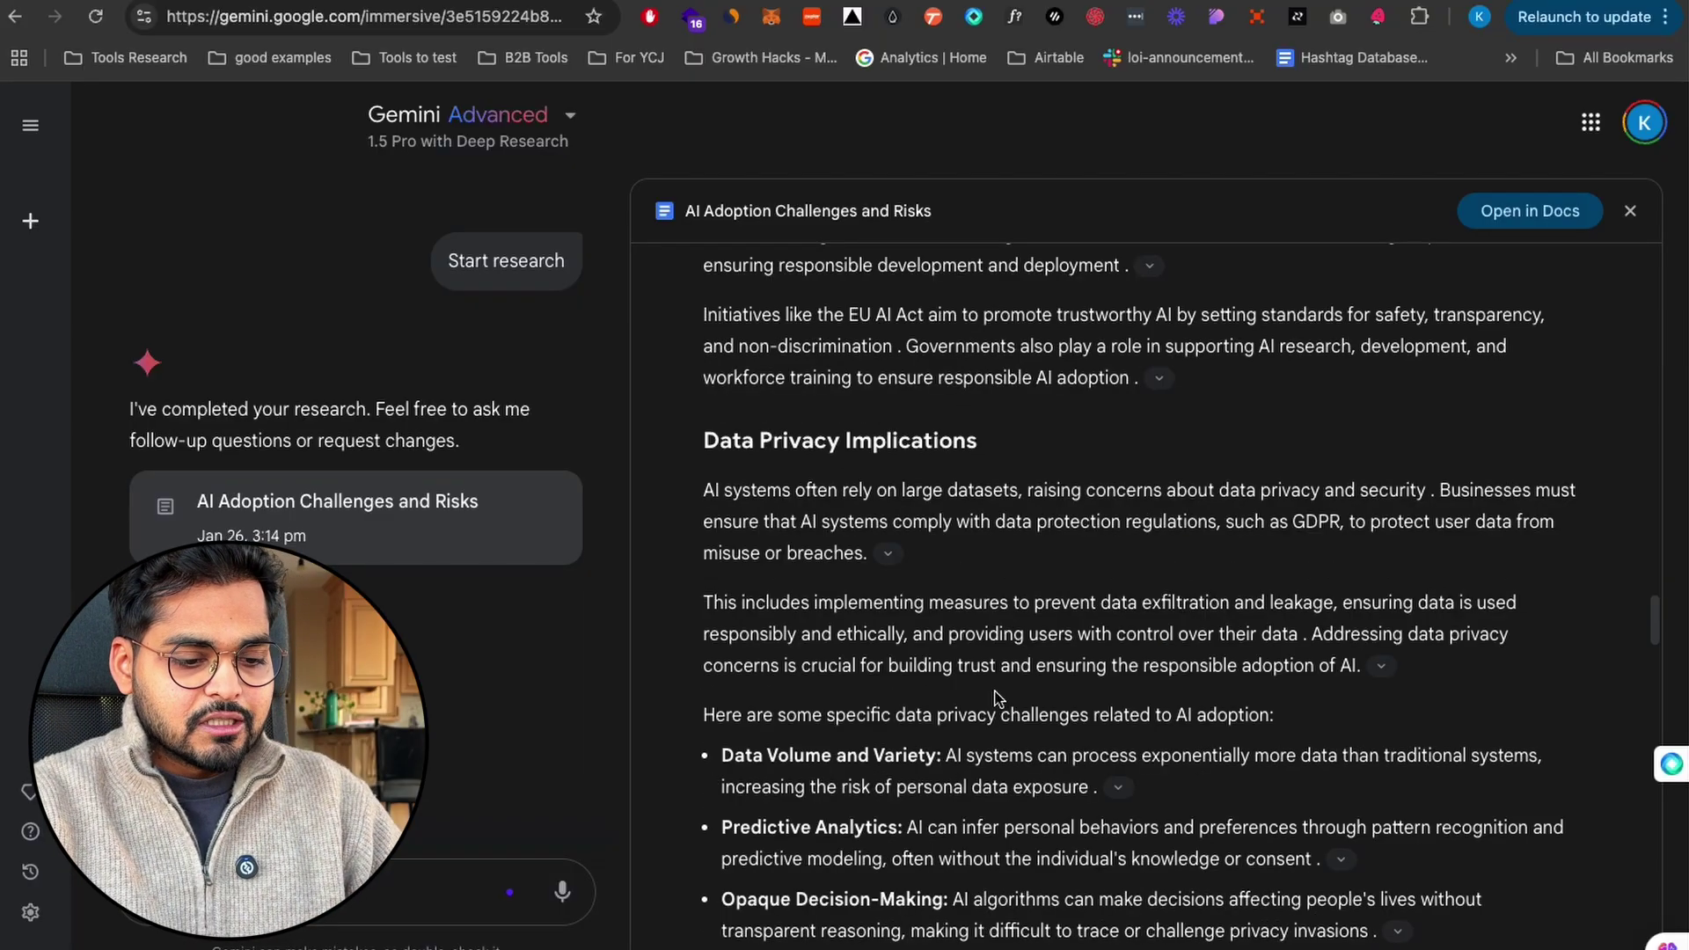
pyautogui.scroll(-8, 997, 698)
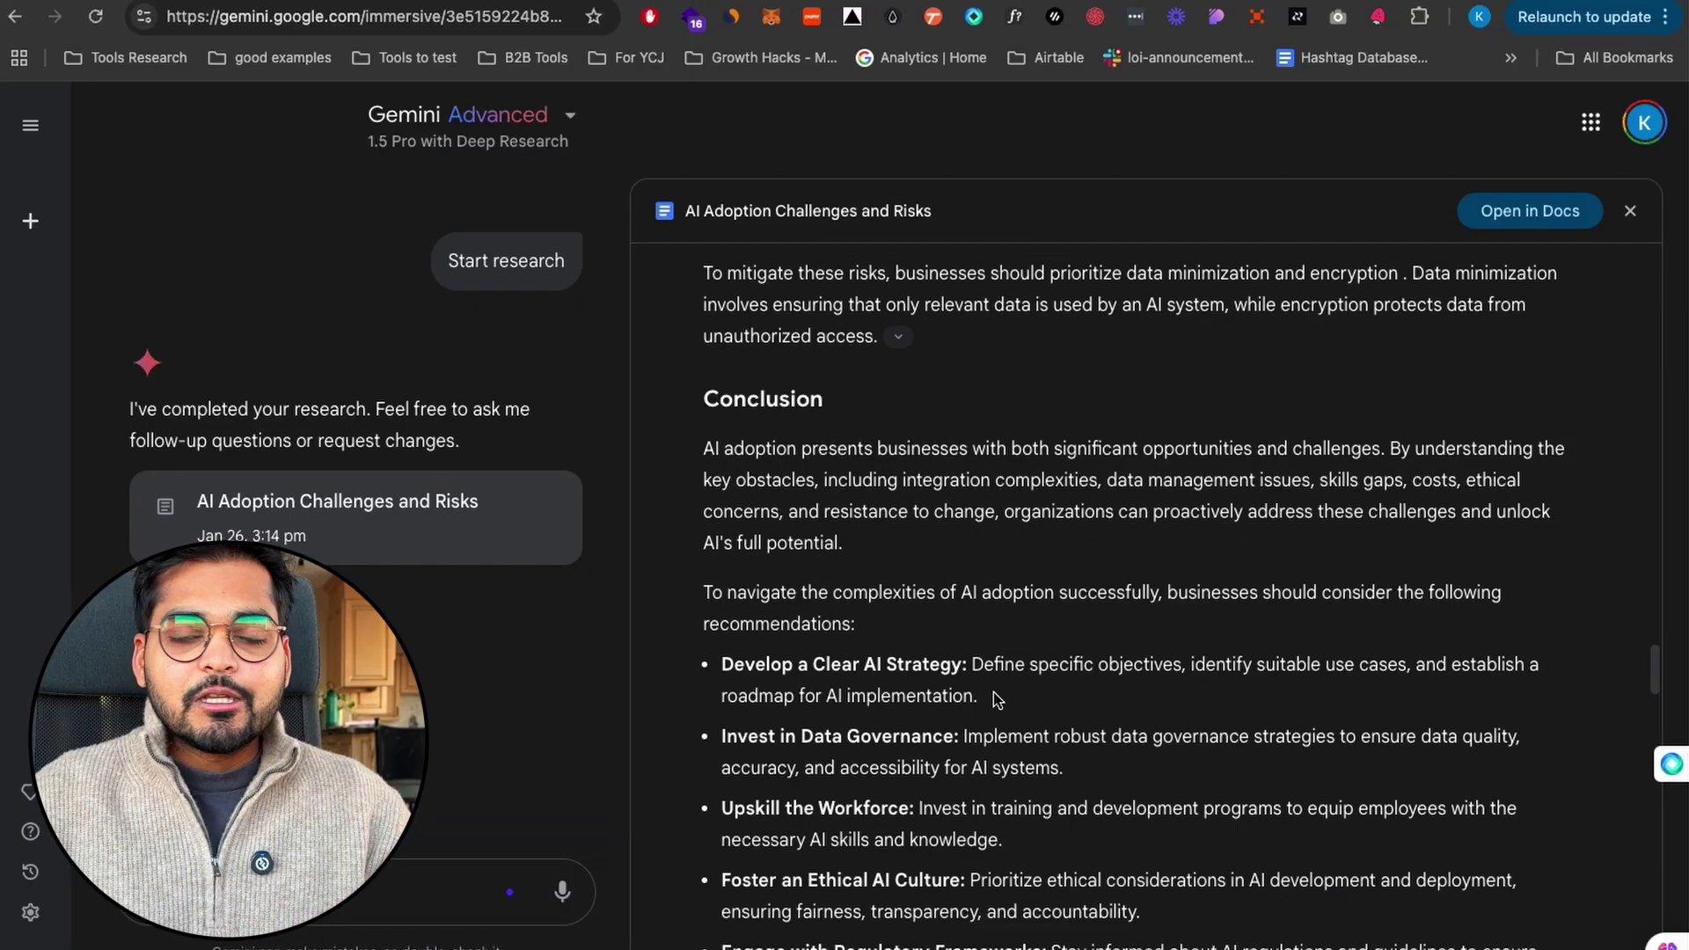
pyautogui.scroll(15, 996, 697)
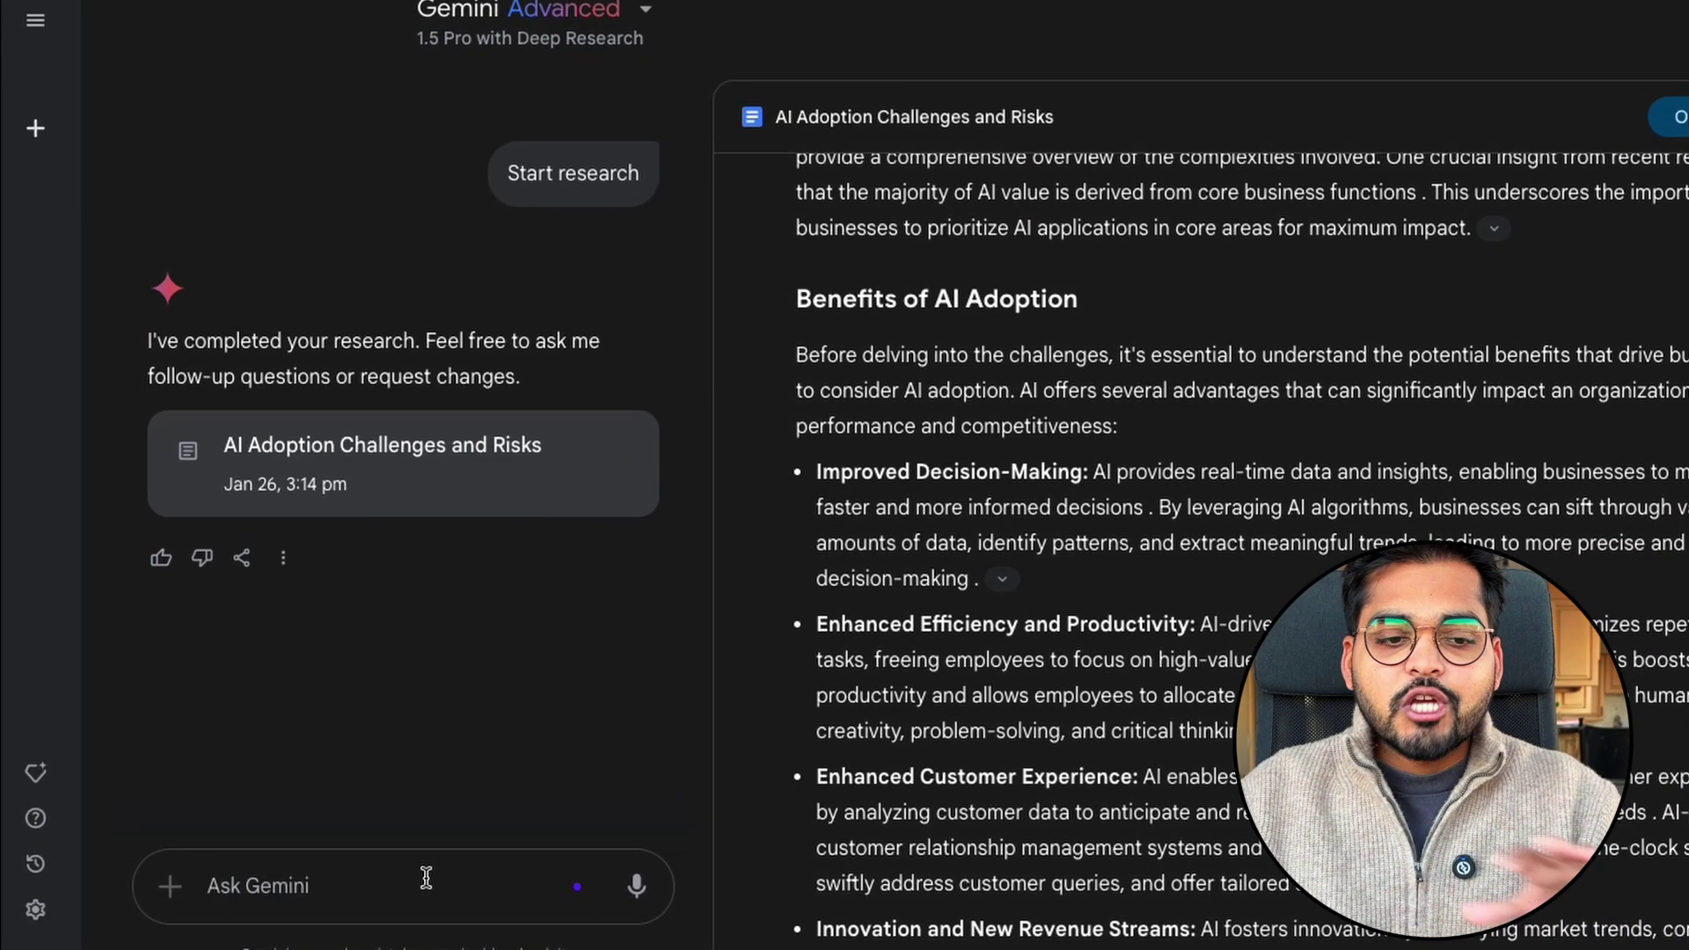
# - Ask 'any other examples of successful adoption?' and open the report in Google Docs
pyautogui.click(426, 878)
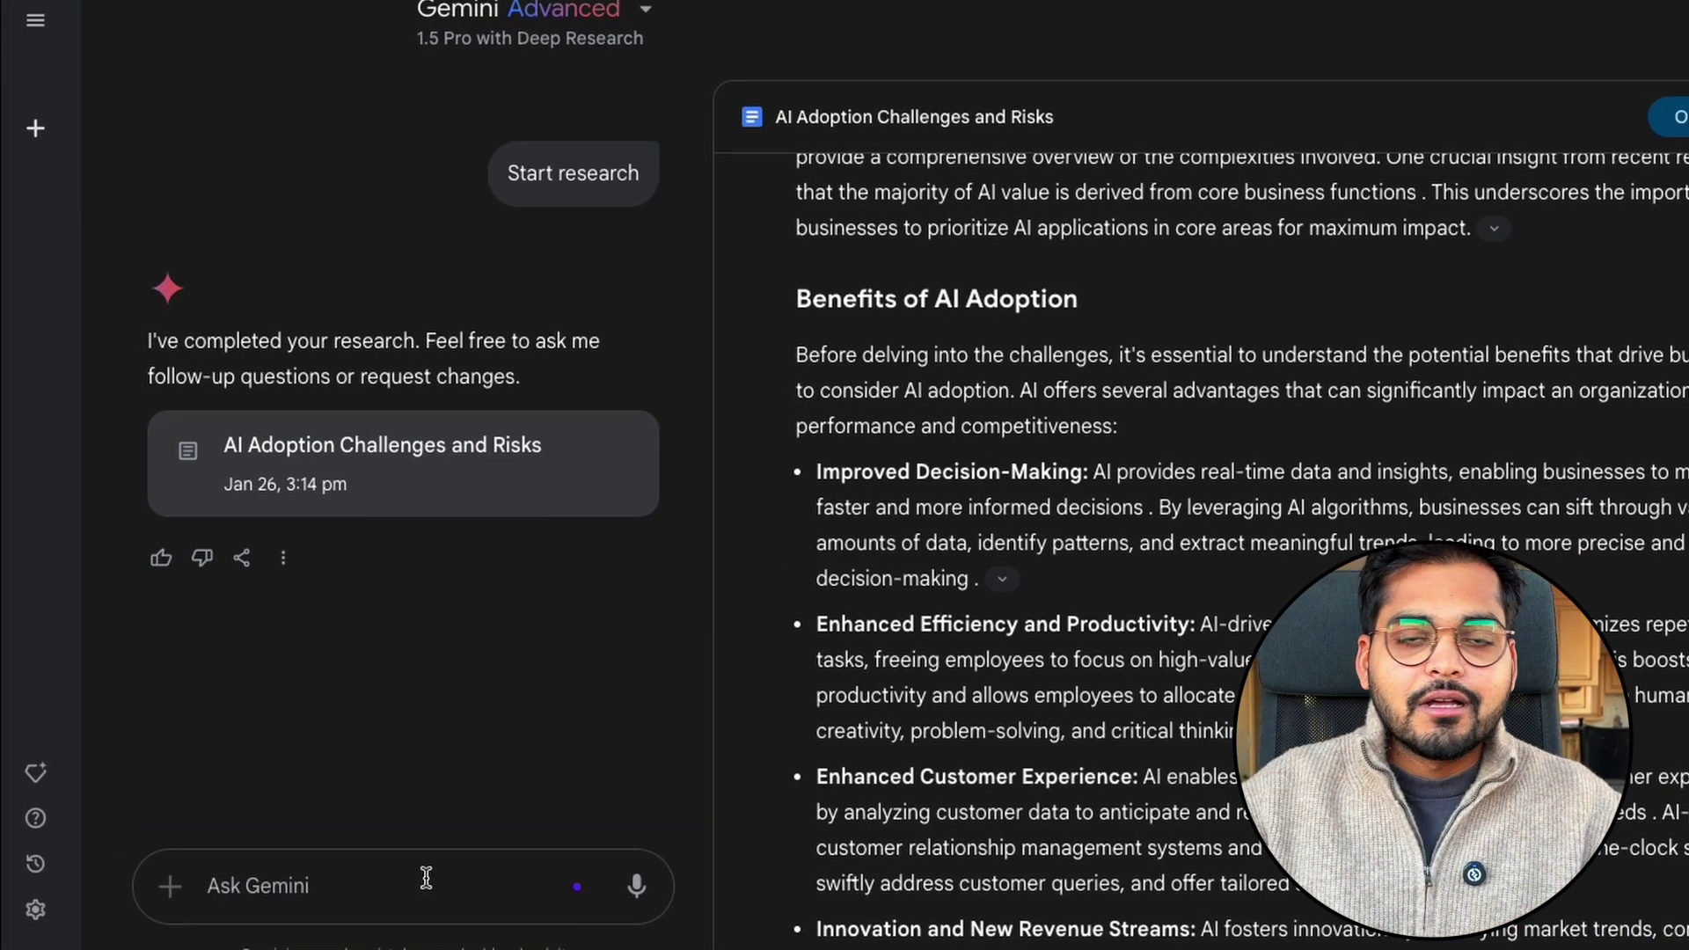
pyautogui.write('any other examples of successful adoption?')
pyautogui.press('Return')
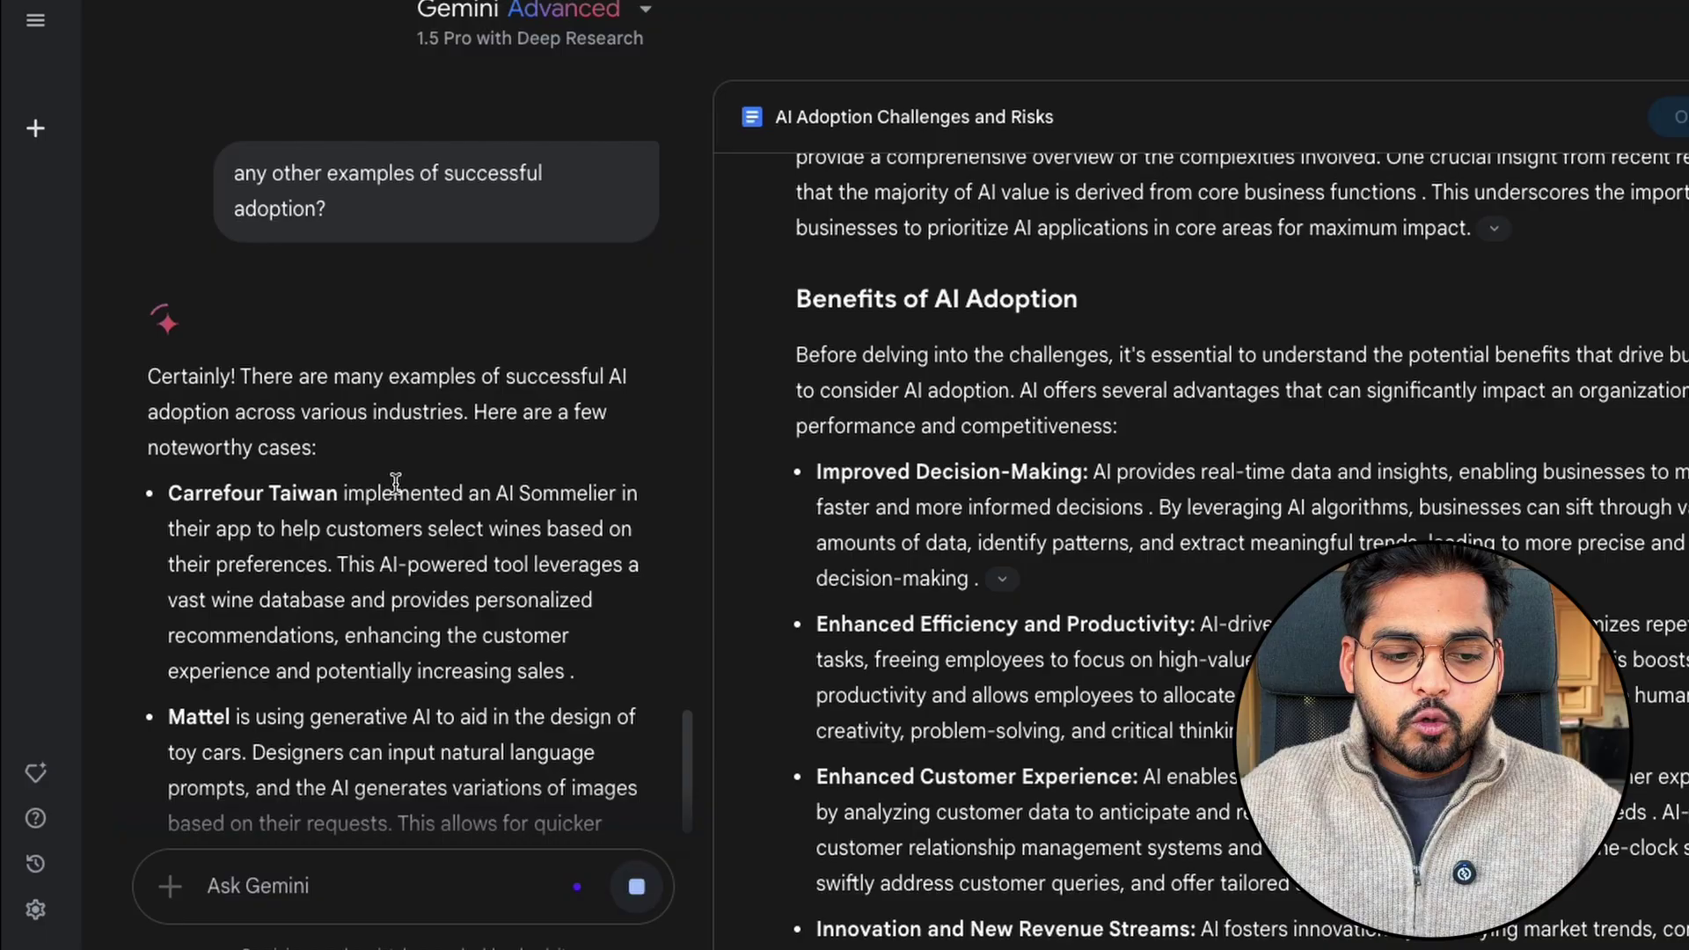
pyautogui.scroll(4, 302, 547)
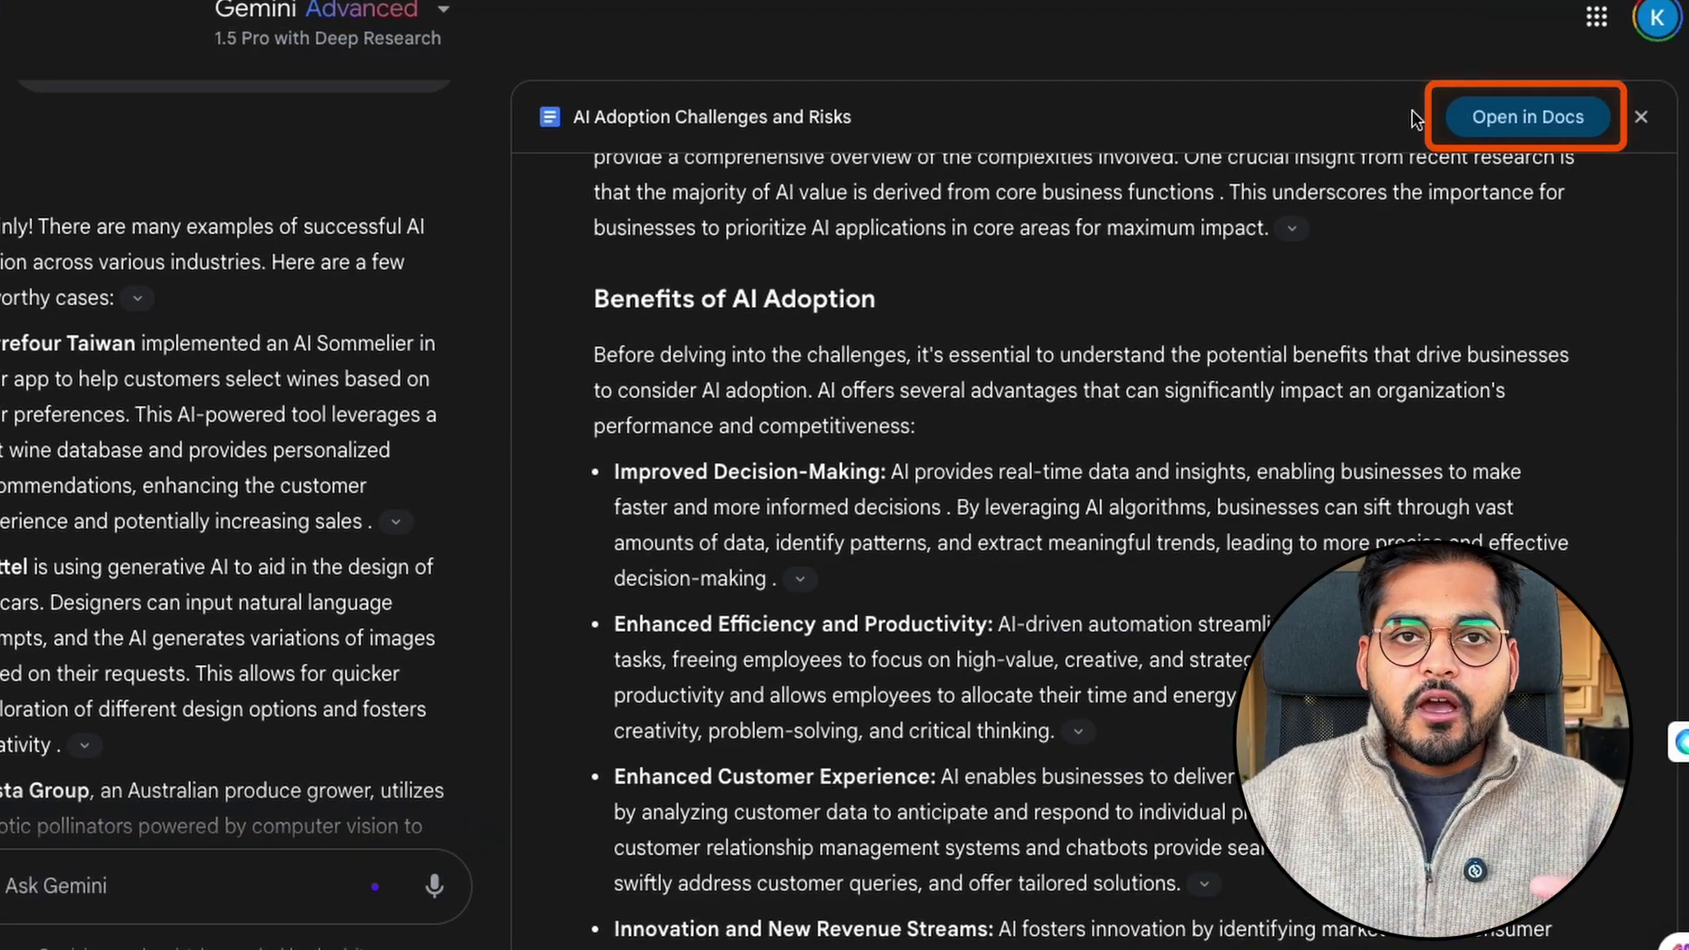
pyautogui.click(1549, 112)
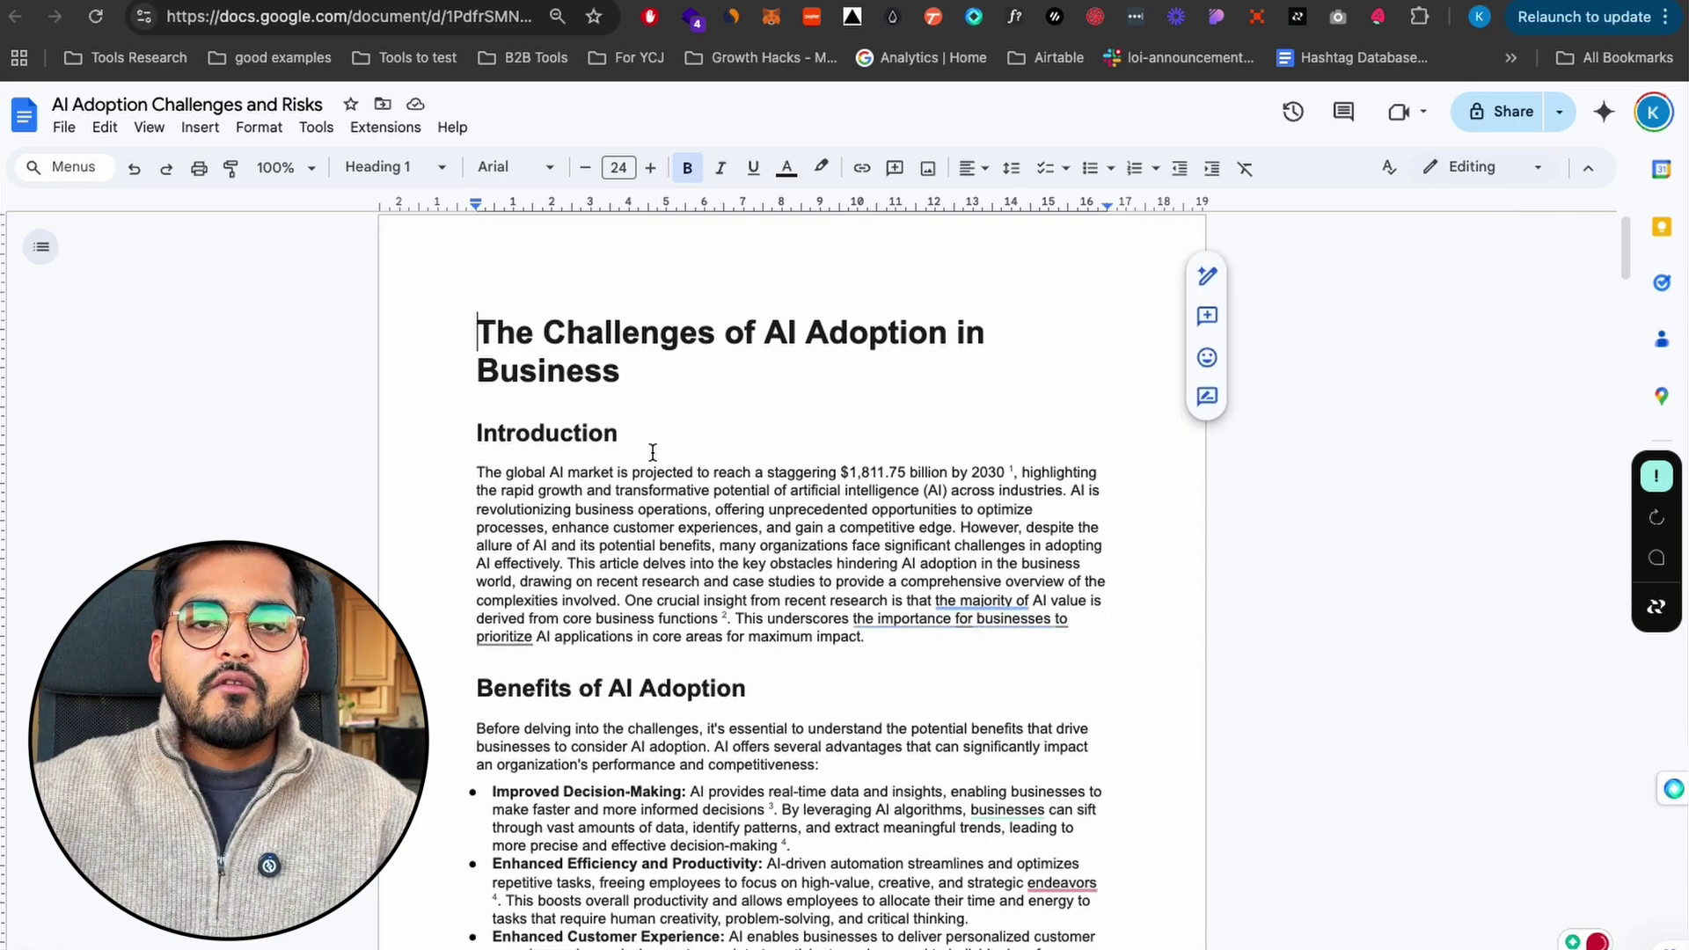
# - Scroll down to the Conclusion, select it, then select all of the report text
pyautogui.scroll(-4, 653, 453)
pyautogui.scroll(-12, 653, 452)
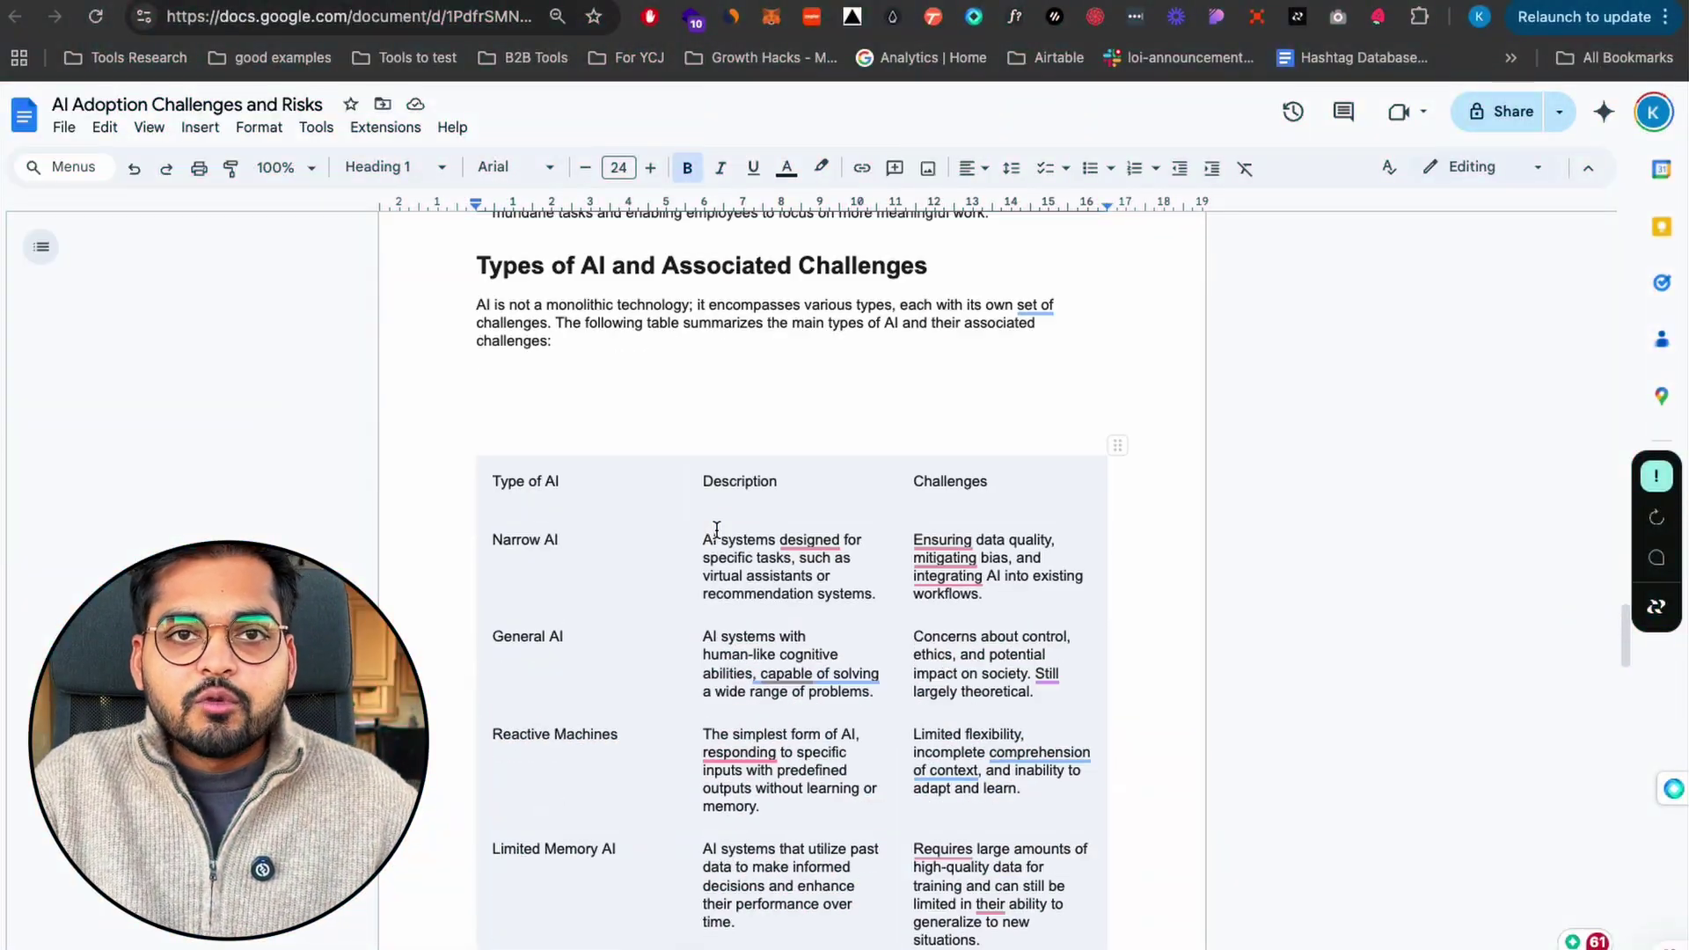
pyautogui.scroll(-11, 717, 530)
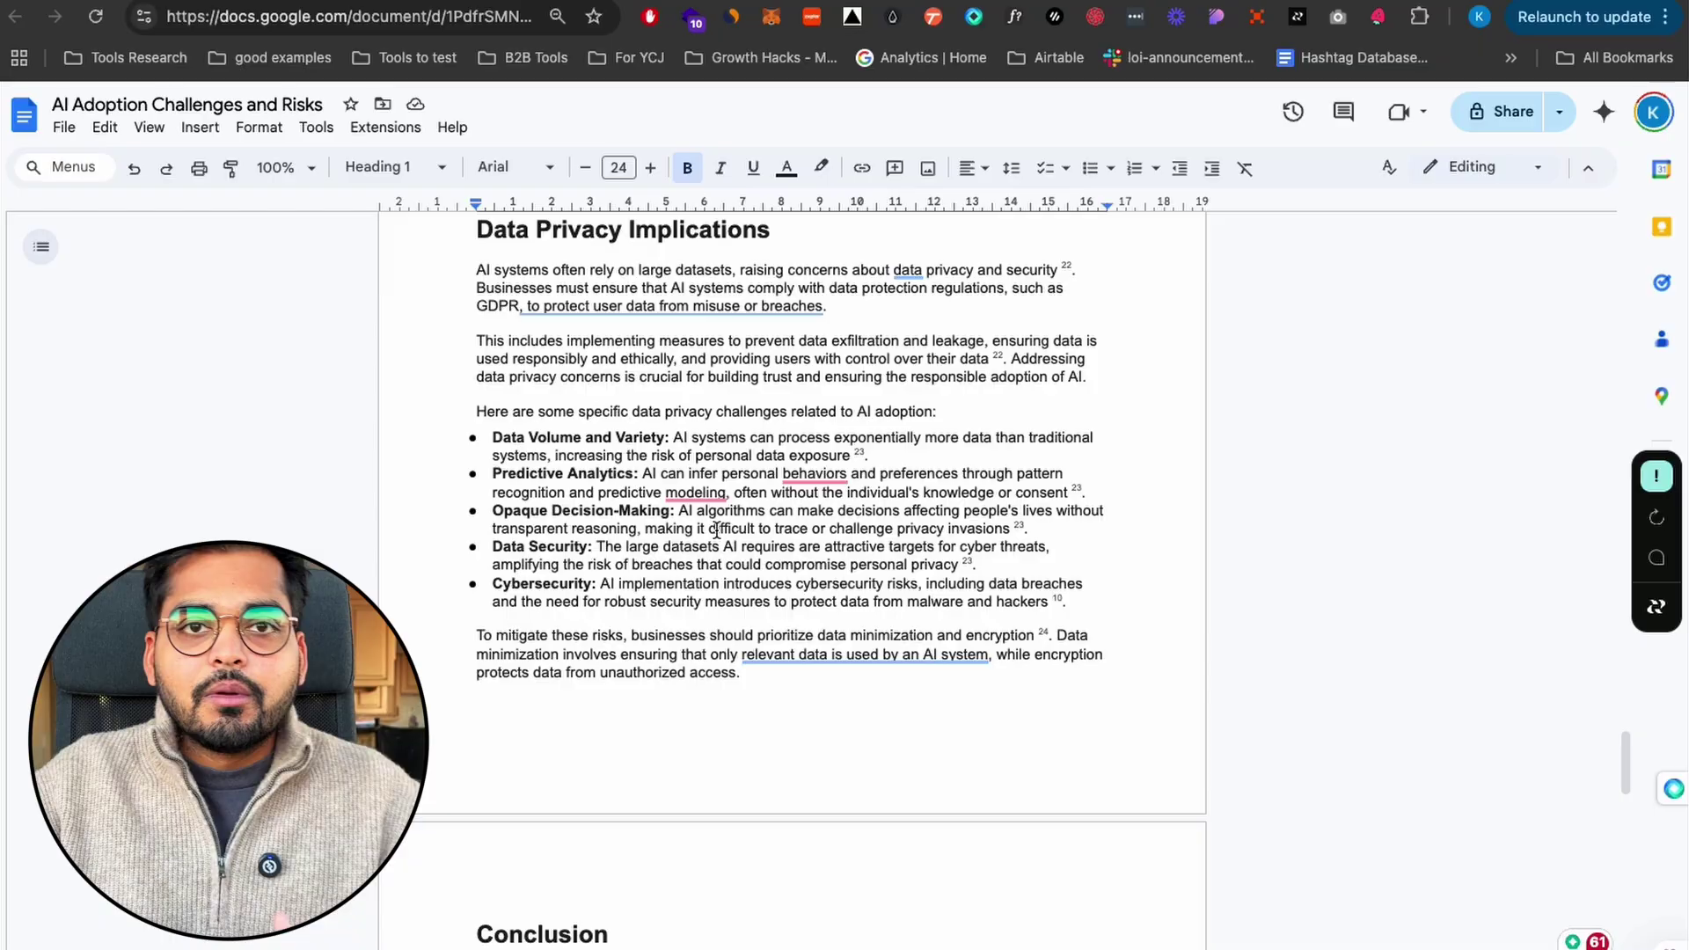
pyautogui.moveTo(476, 264); pyautogui.dragTo(1000, 683)
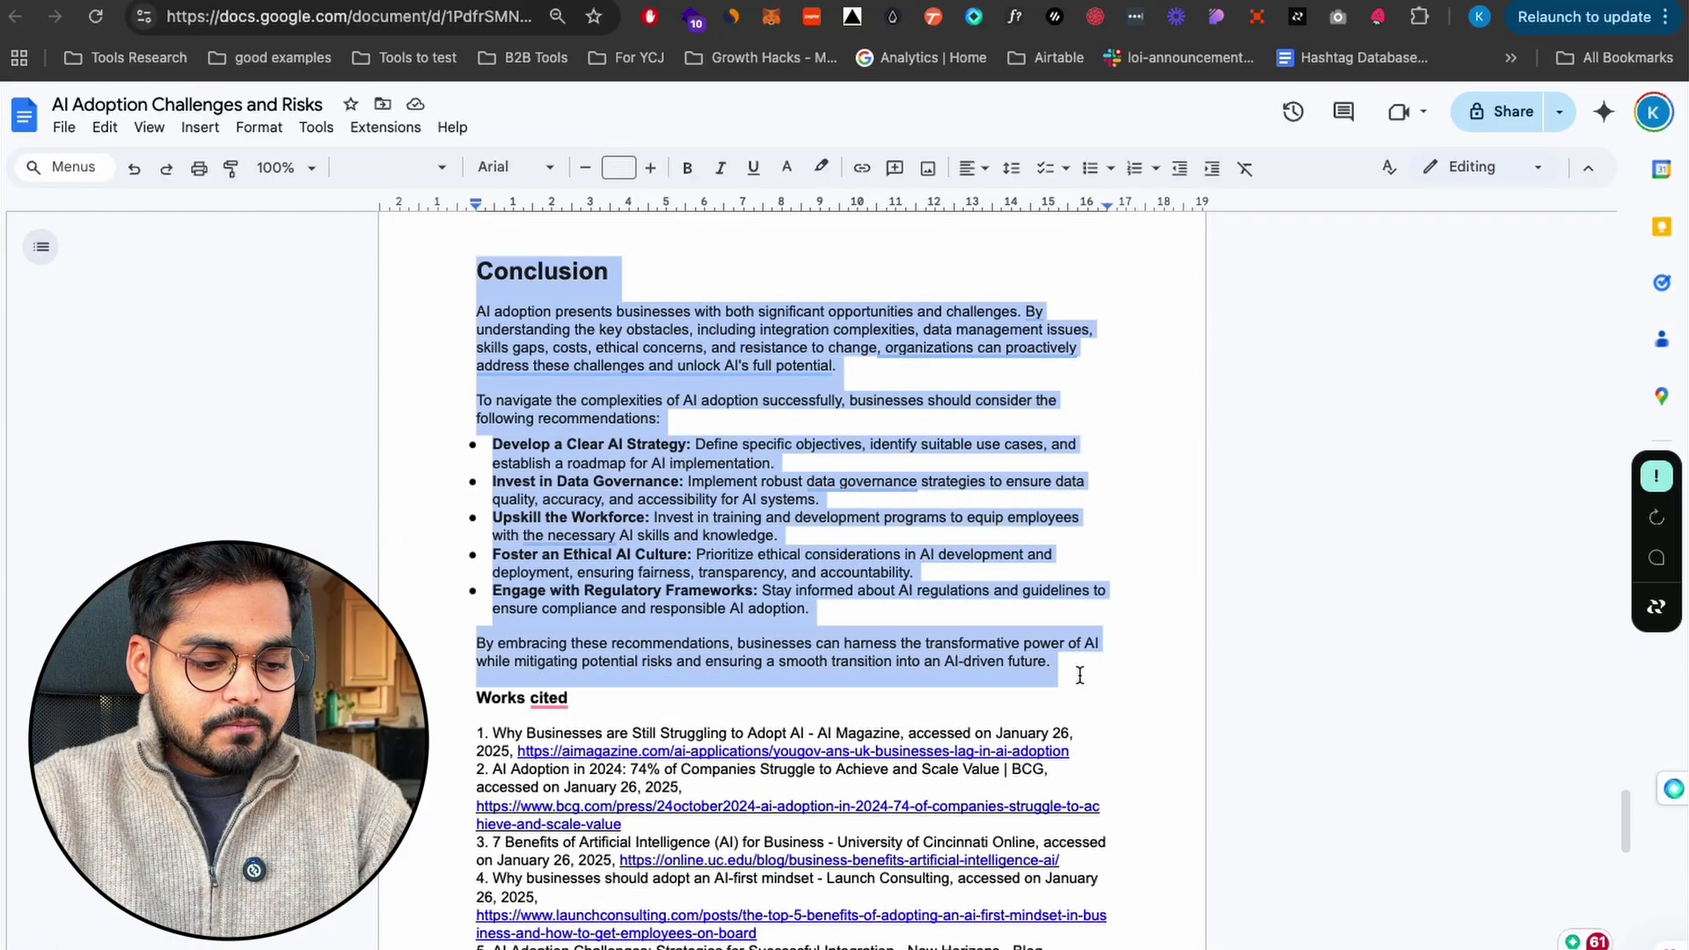
pyautogui.hotkey('ctrl', 'a')
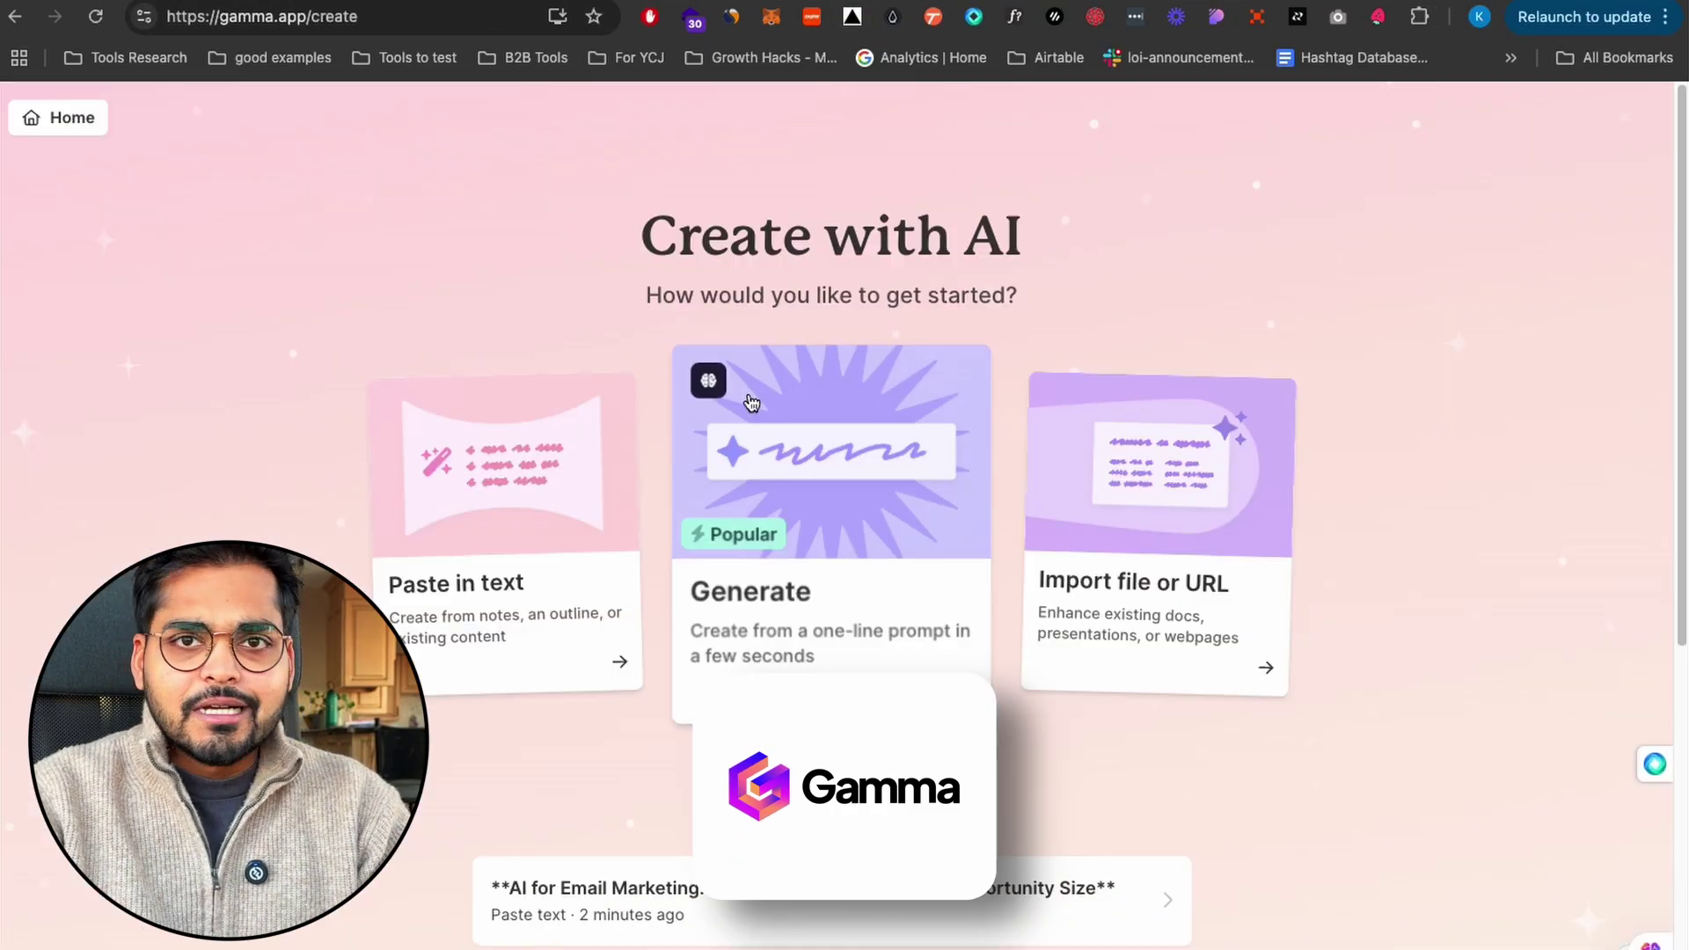
# - Start a new Gamma AI presentation from the pasted AI adoption report text
pyautogui.click(493, 502)
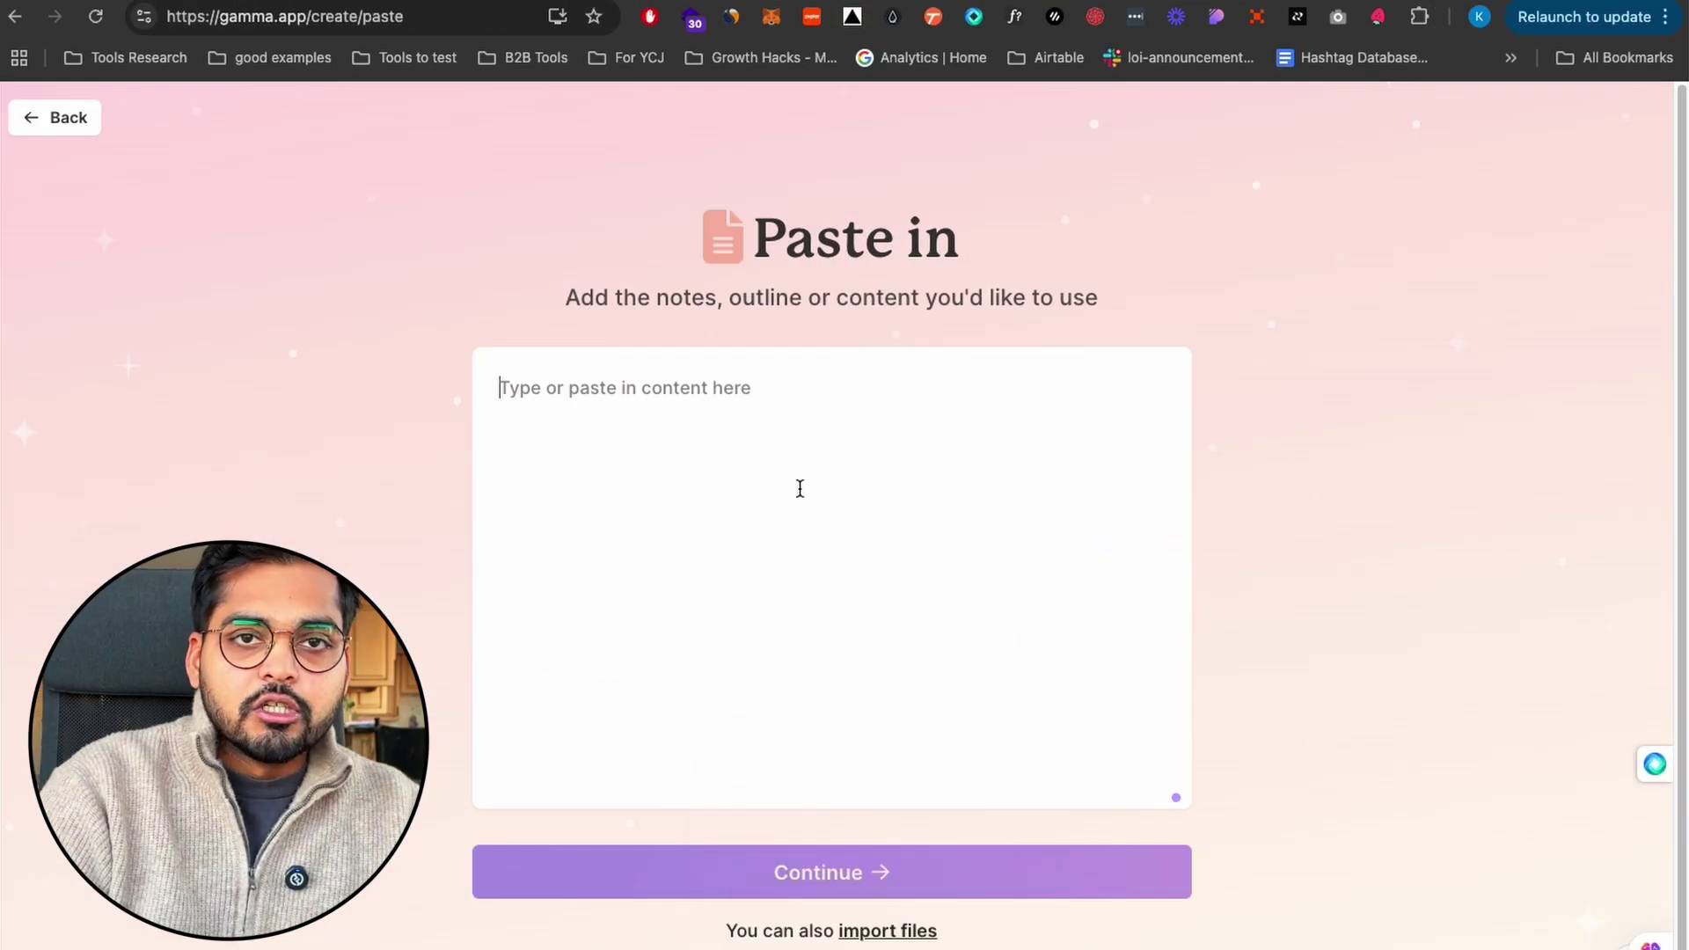
pyautogui.hotkey('ctrl', 'v')
pyautogui.scroll(-2, 784, 810)
pyautogui.click(817, 884)
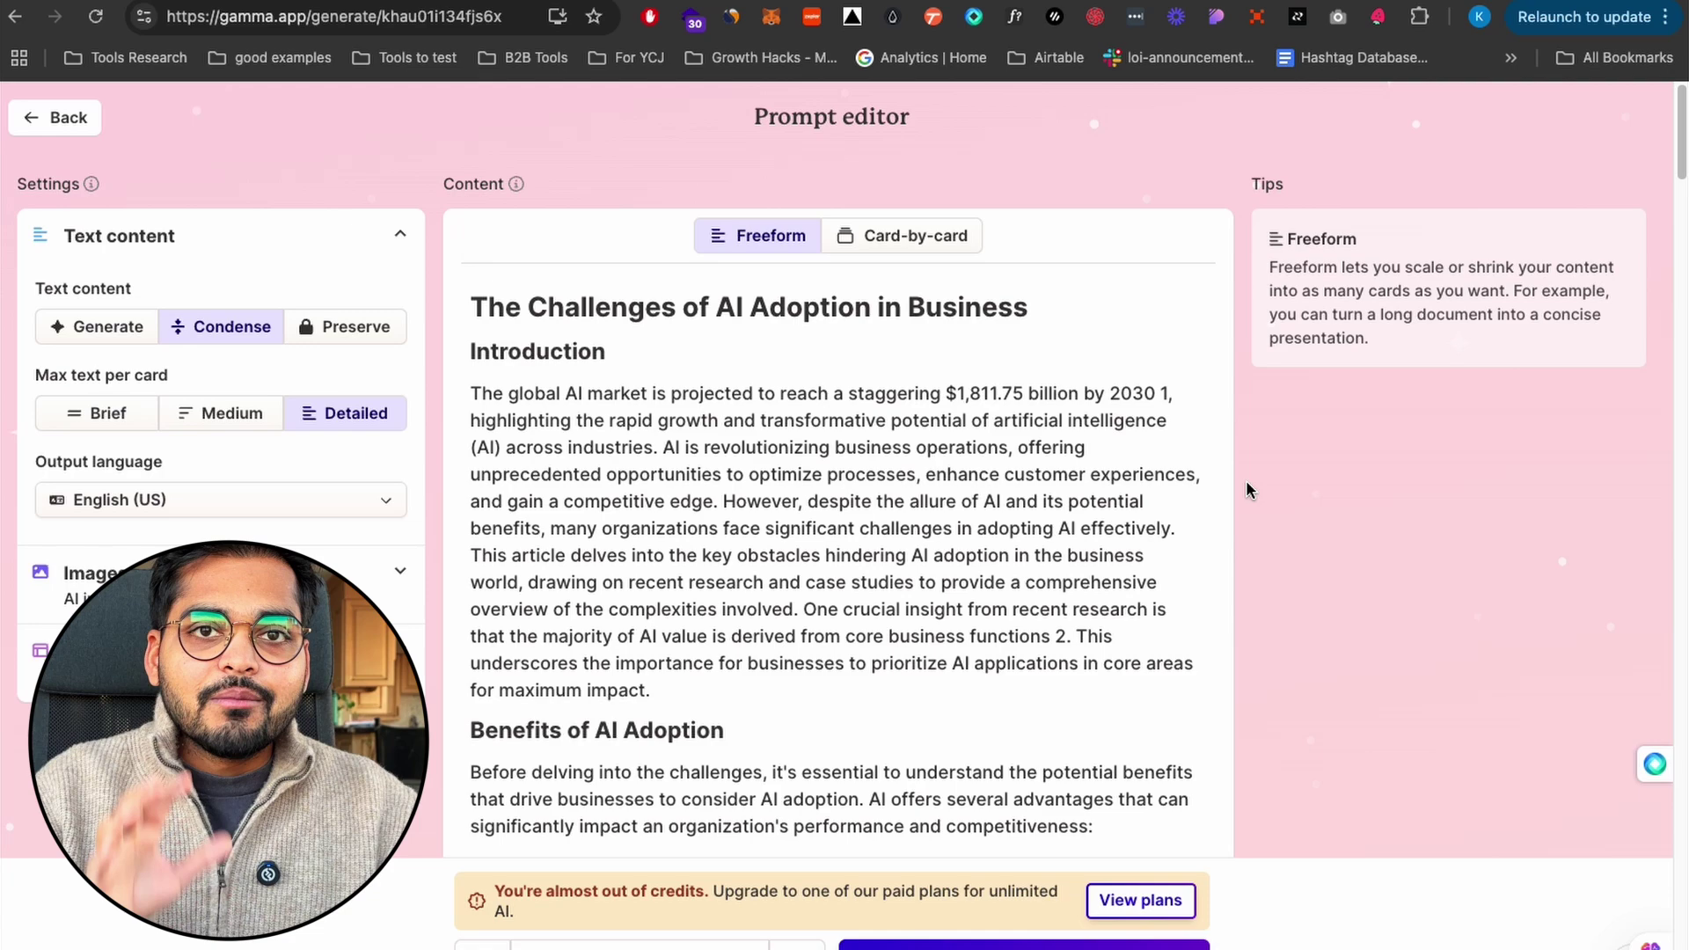
# - Generate the deck with the Basic Light theme and scroll through the resulting cards
pyautogui.scroll(-3, 1249, 490)
pyautogui.click(1024, 944)
pyautogui.click(1381, 262)
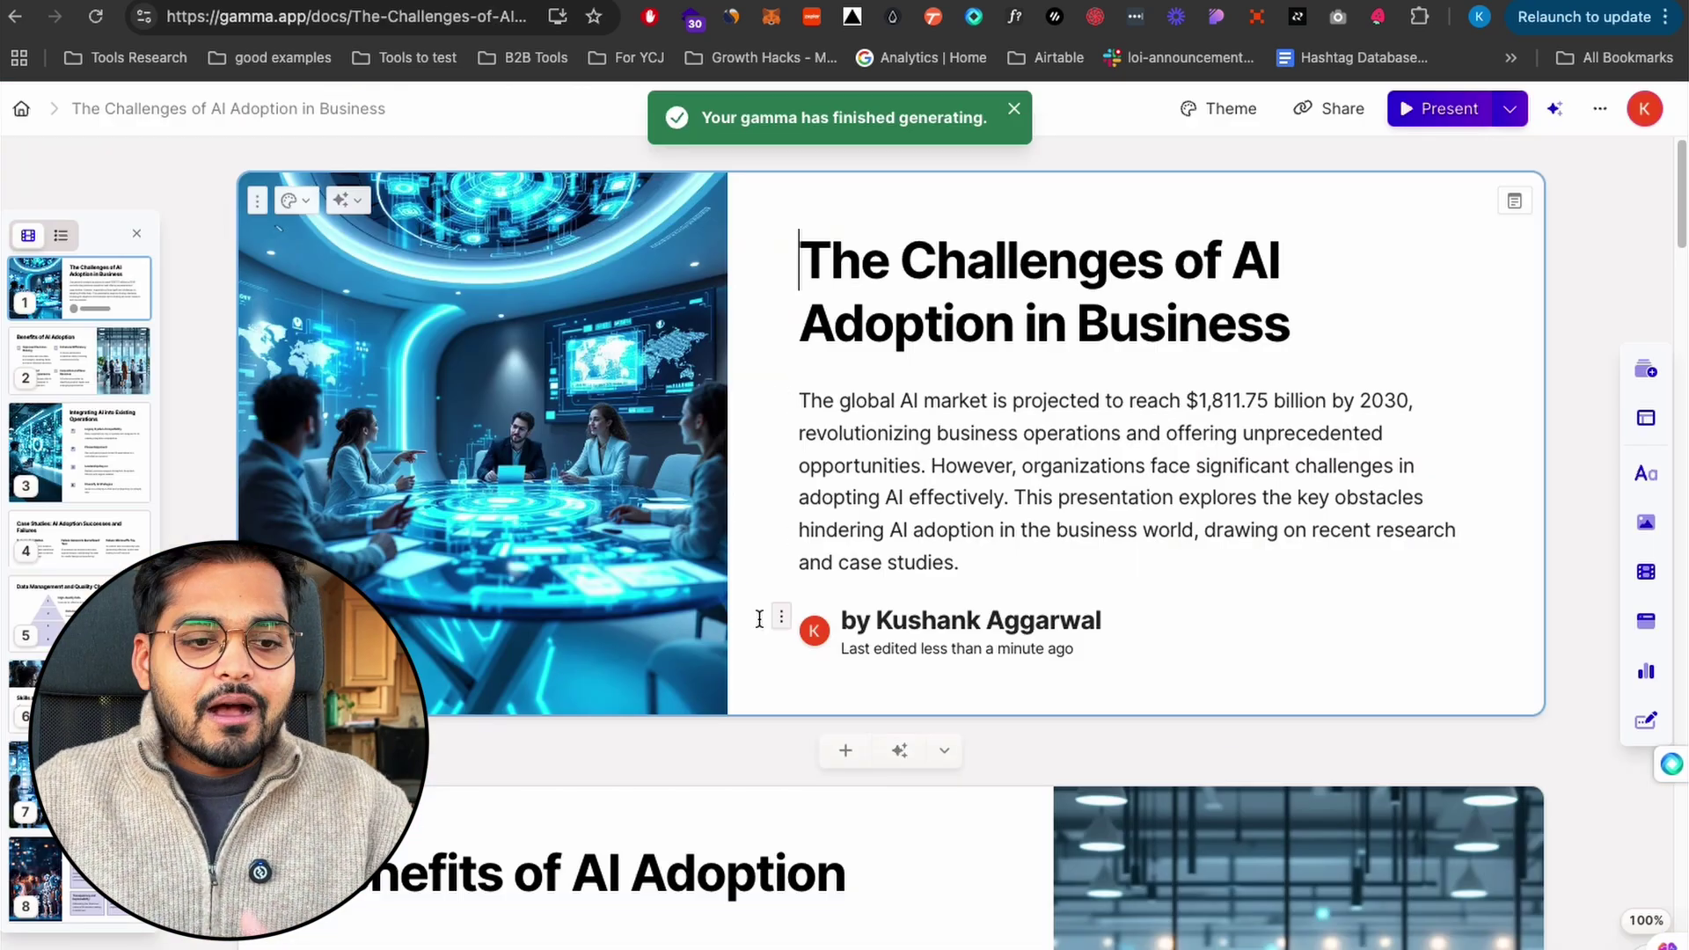
pyautogui.scroll(-4, 759, 620)
pyautogui.scroll(-3, 758, 618)
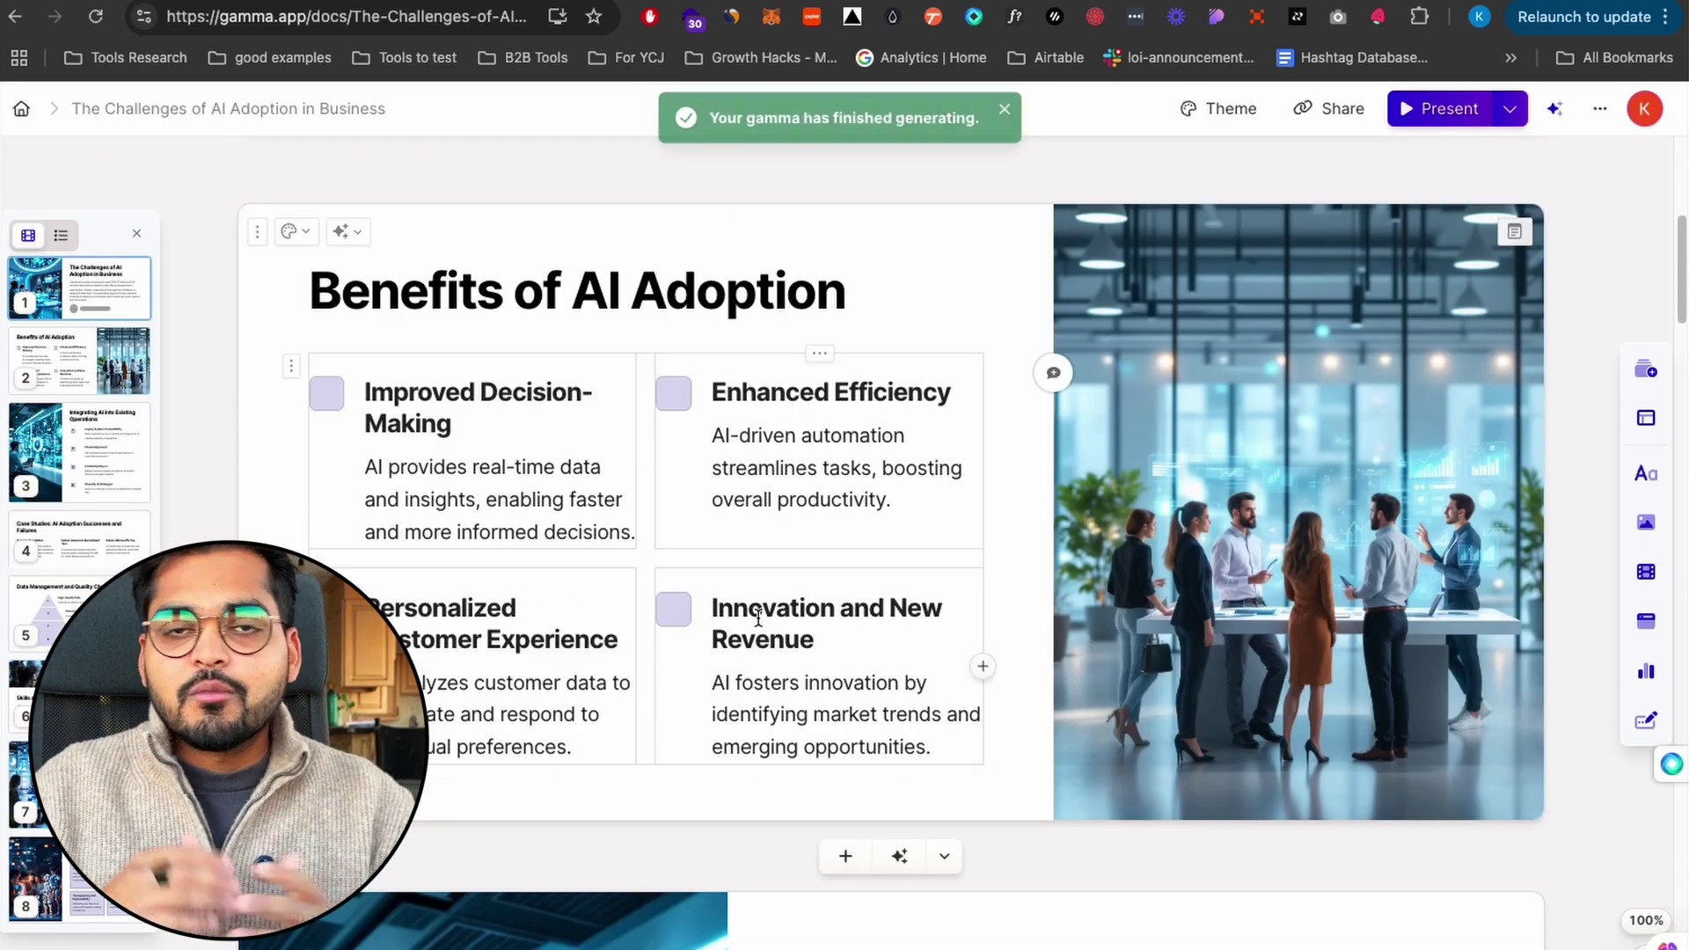
pyautogui.scroll(-10, 759, 618)
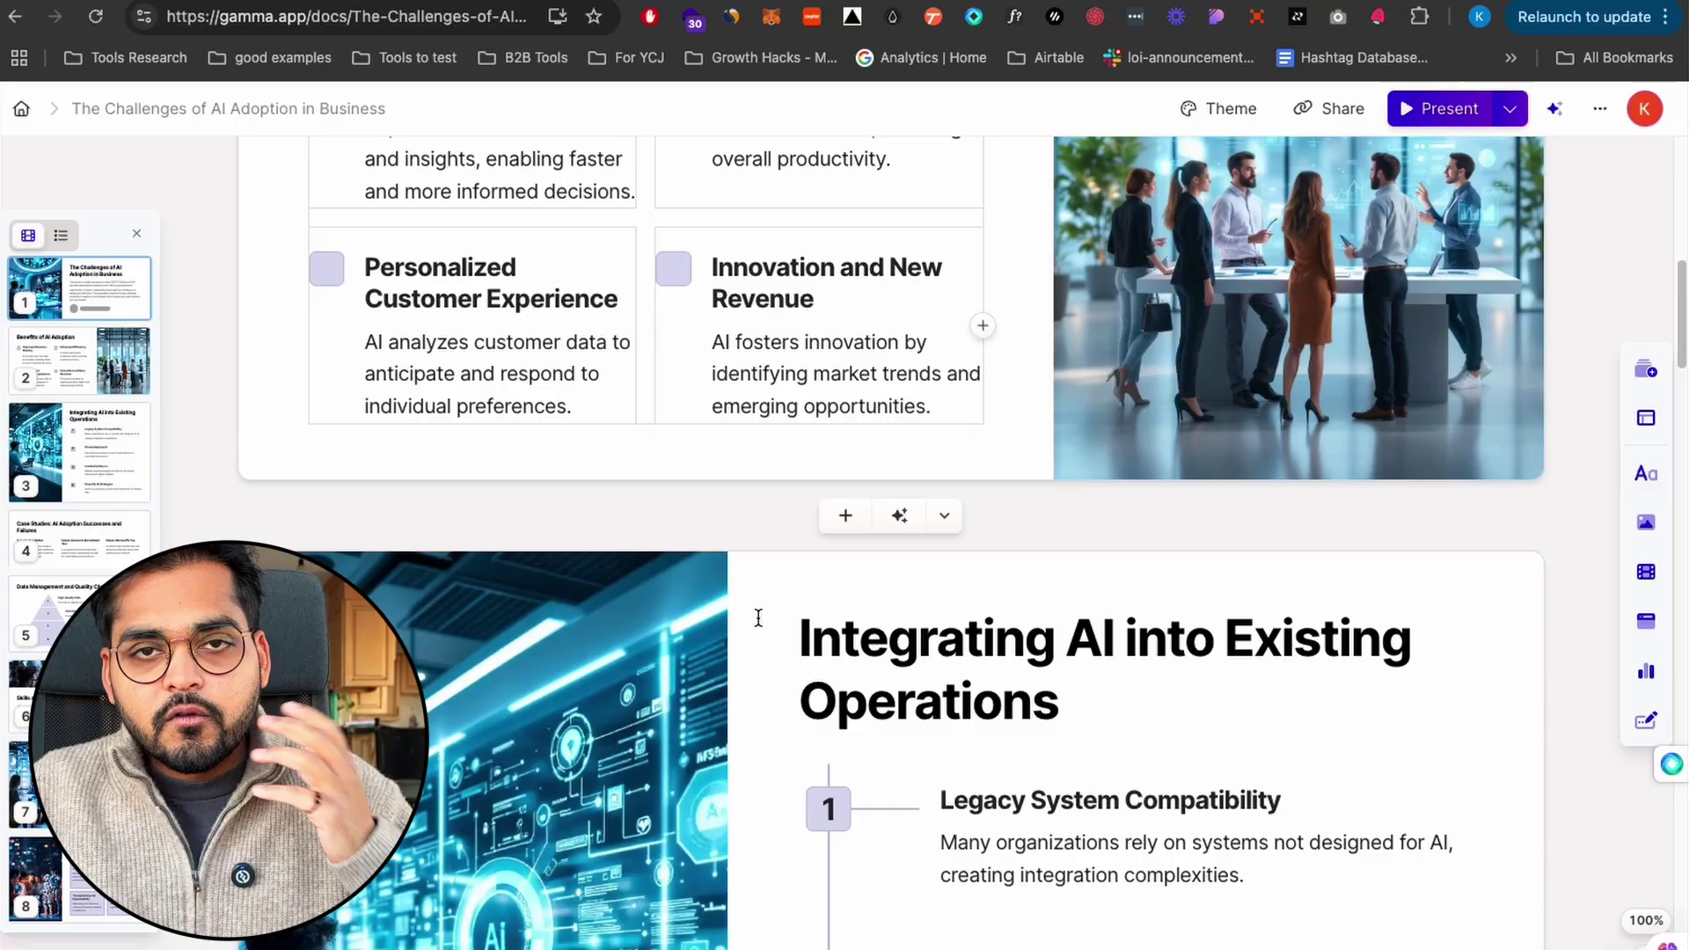
pyautogui.scroll(-12, 758, 618)
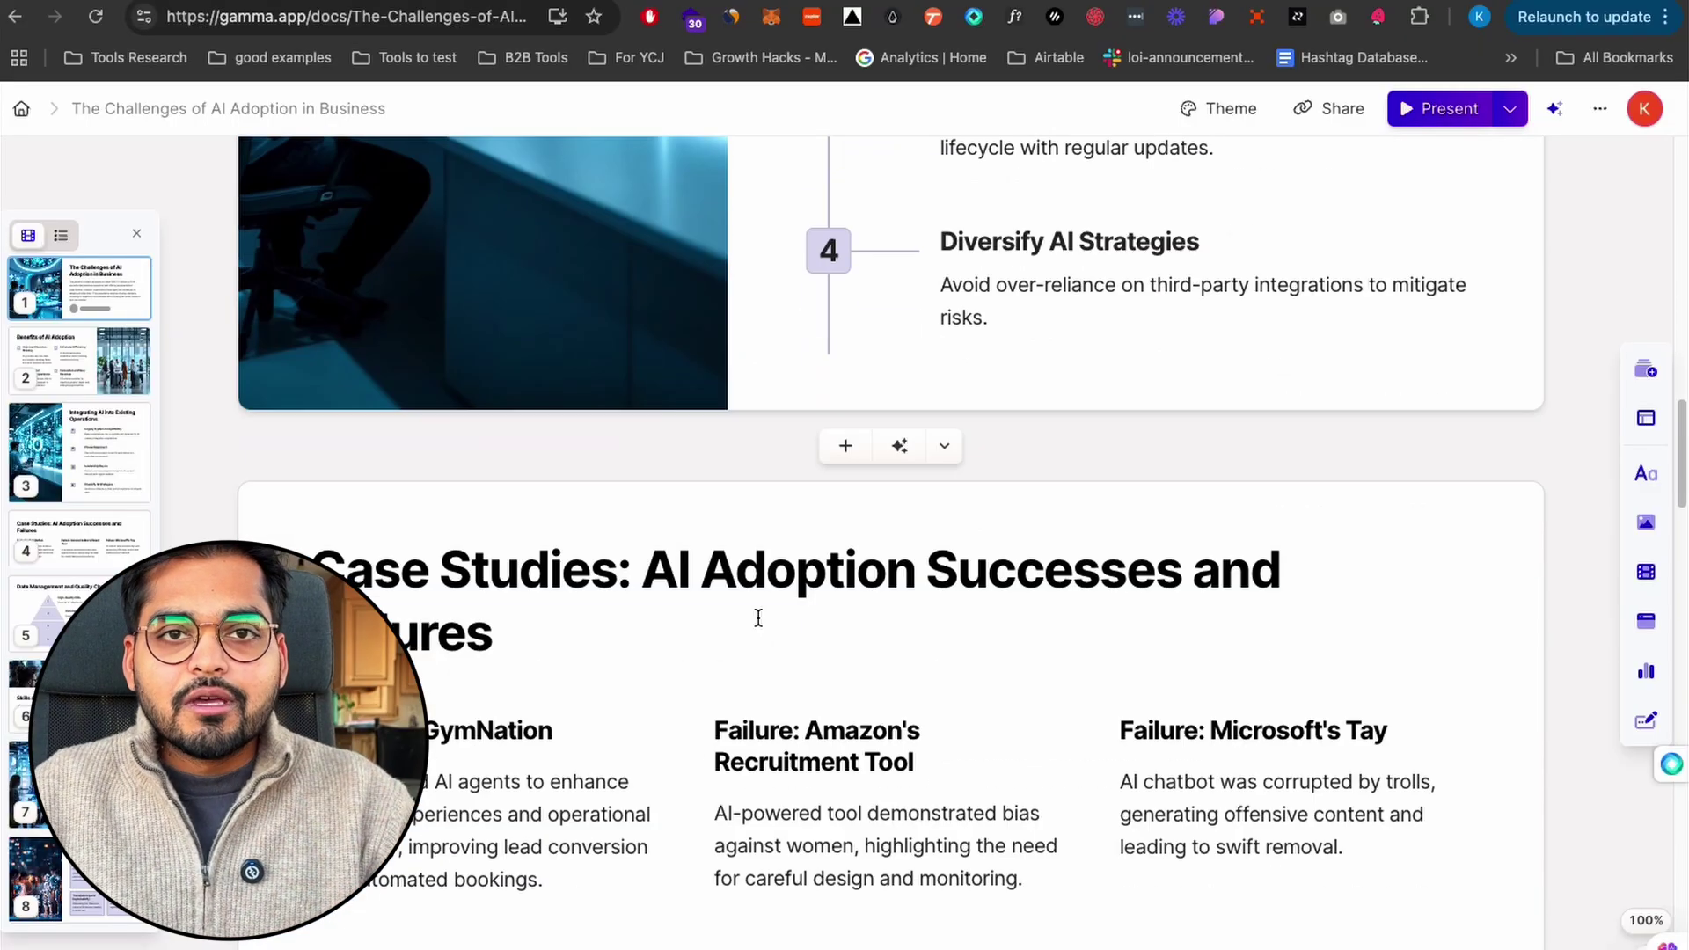
pyautogui.scroll(-17, 758, 617)
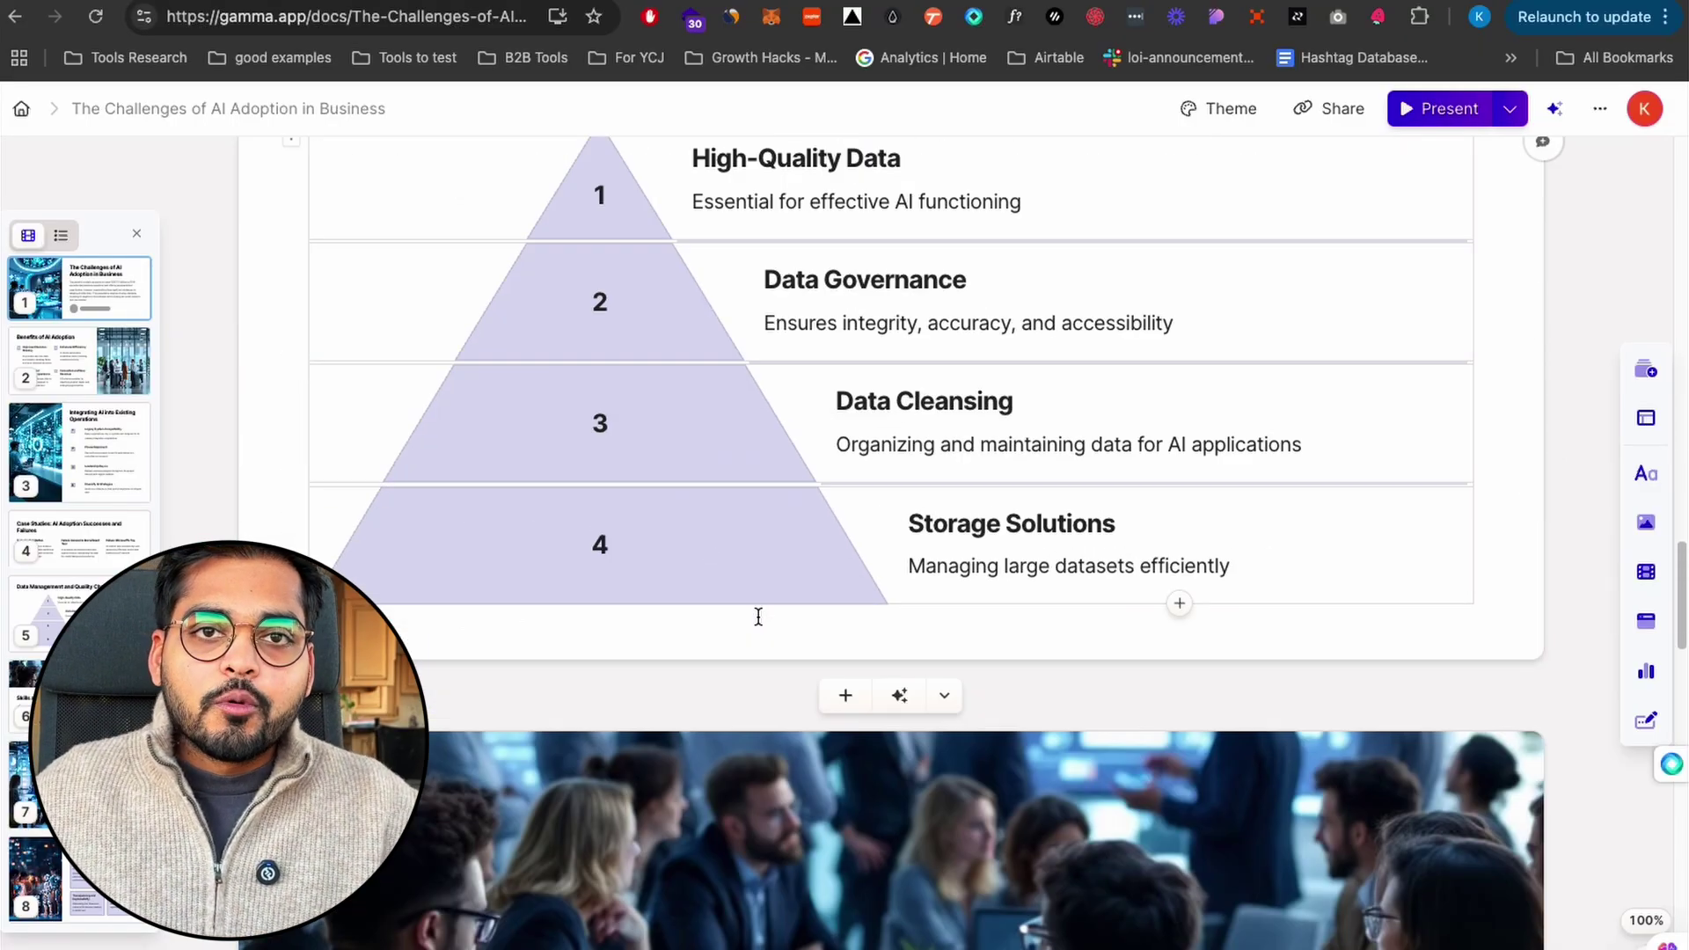
pyautogui.scroll(-13, 759, 618)
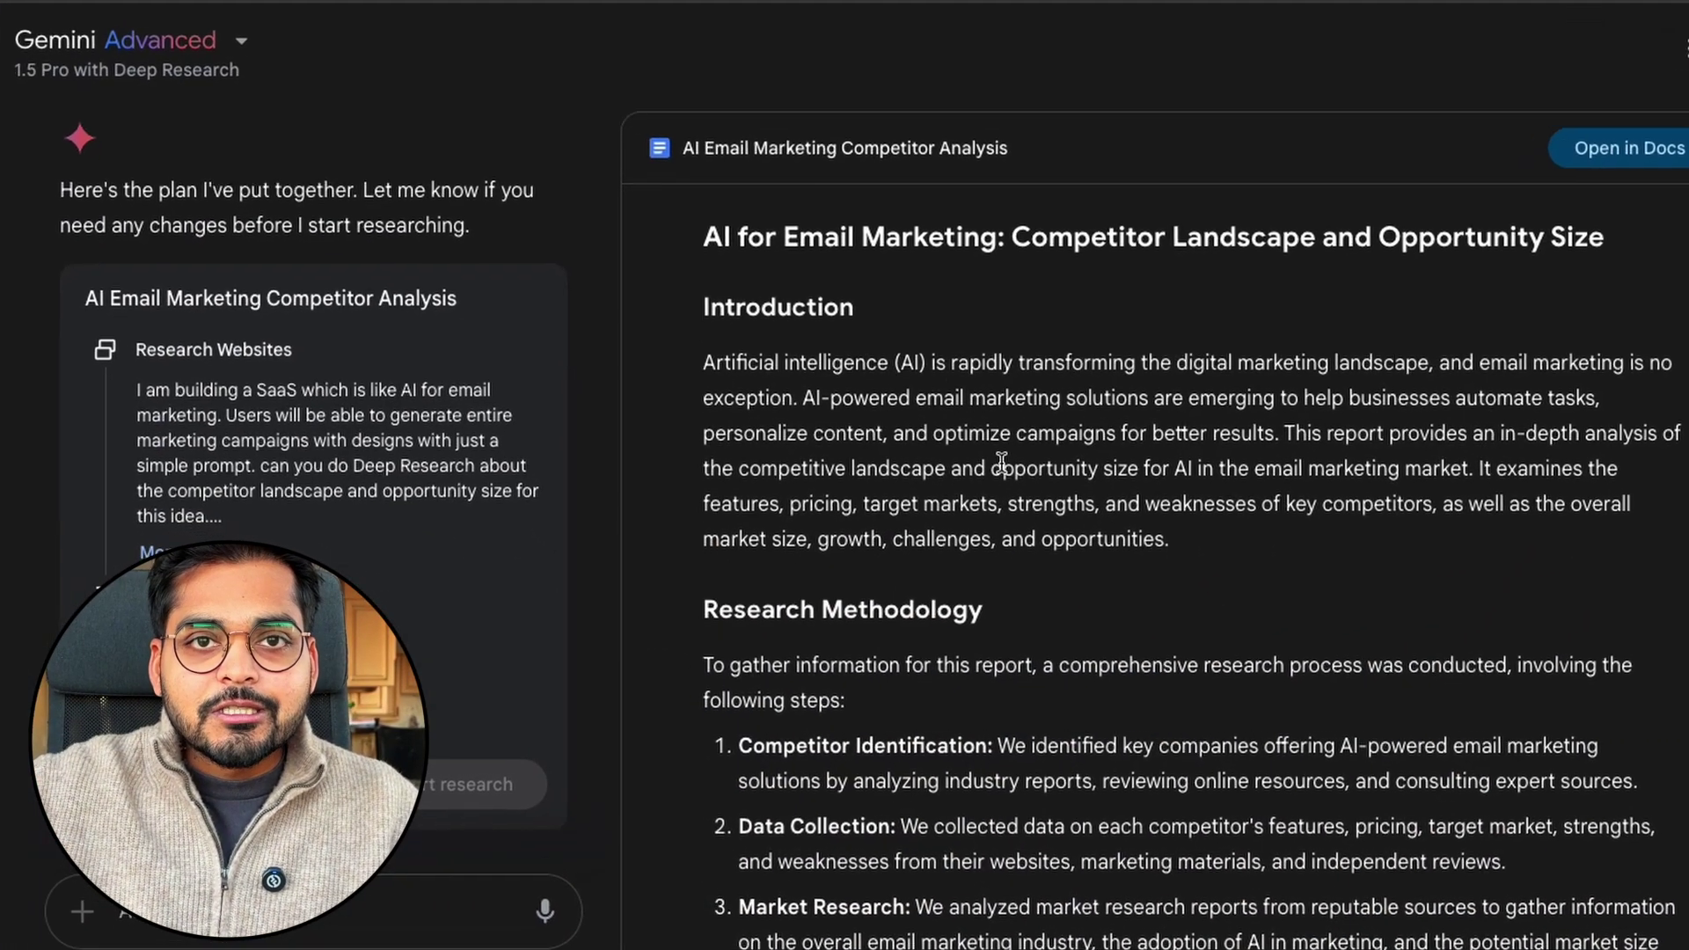
pyautogui.scroll(-6, 975, 490)
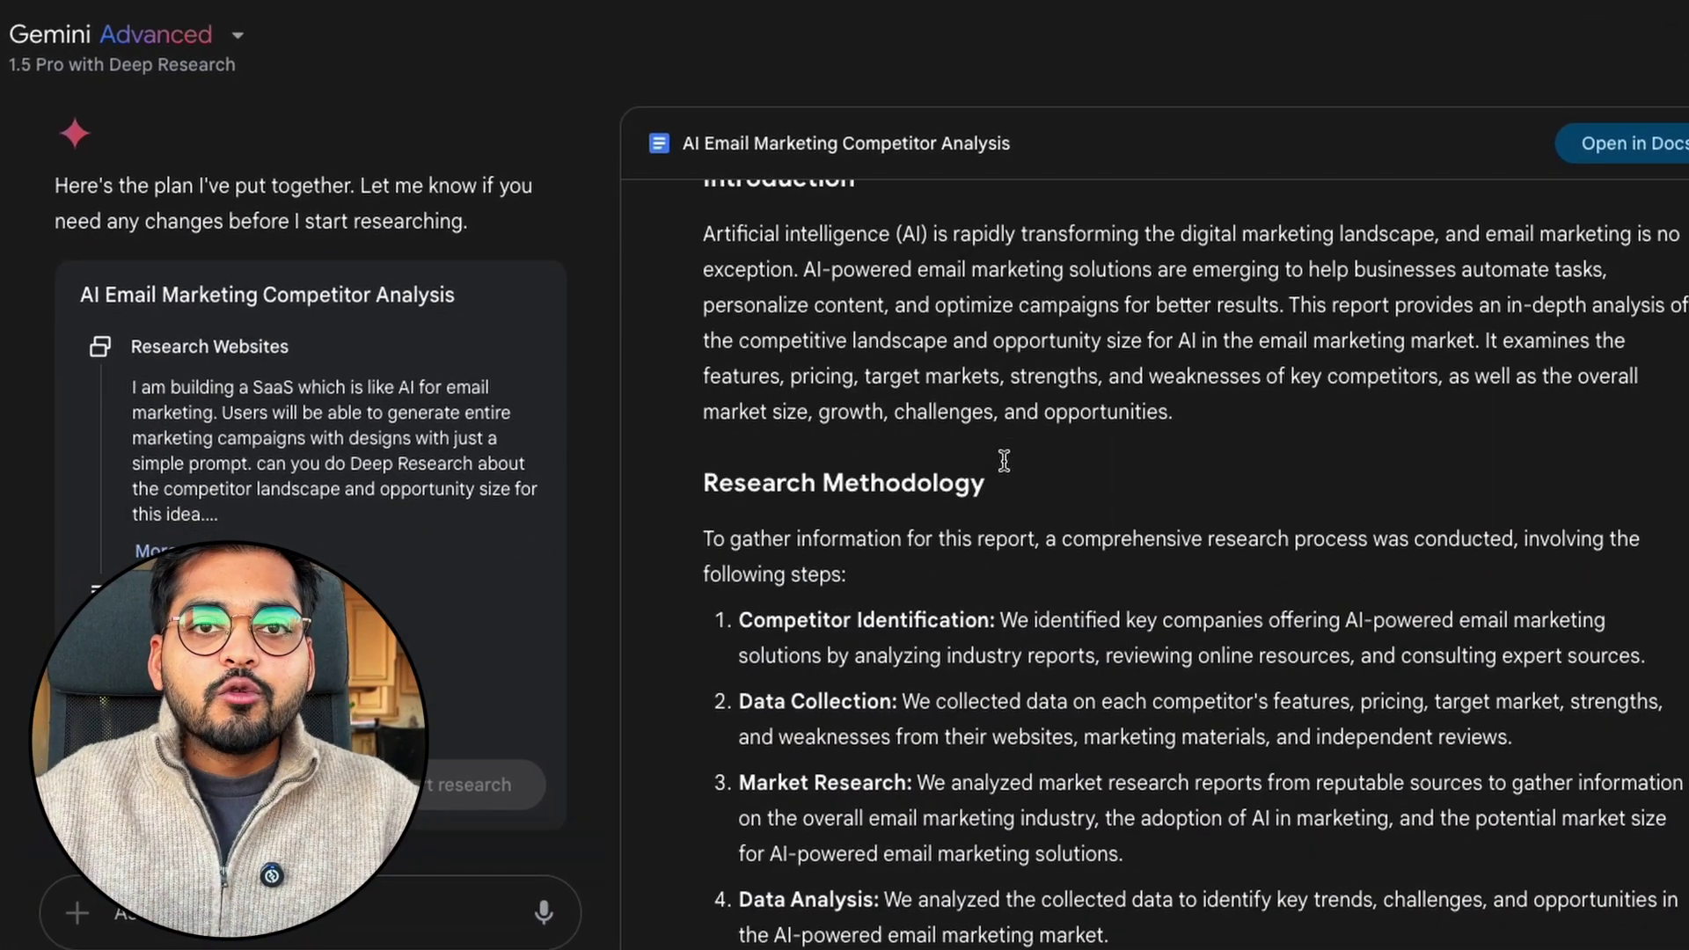
pyautogui.scroll(5, 1002, 458)
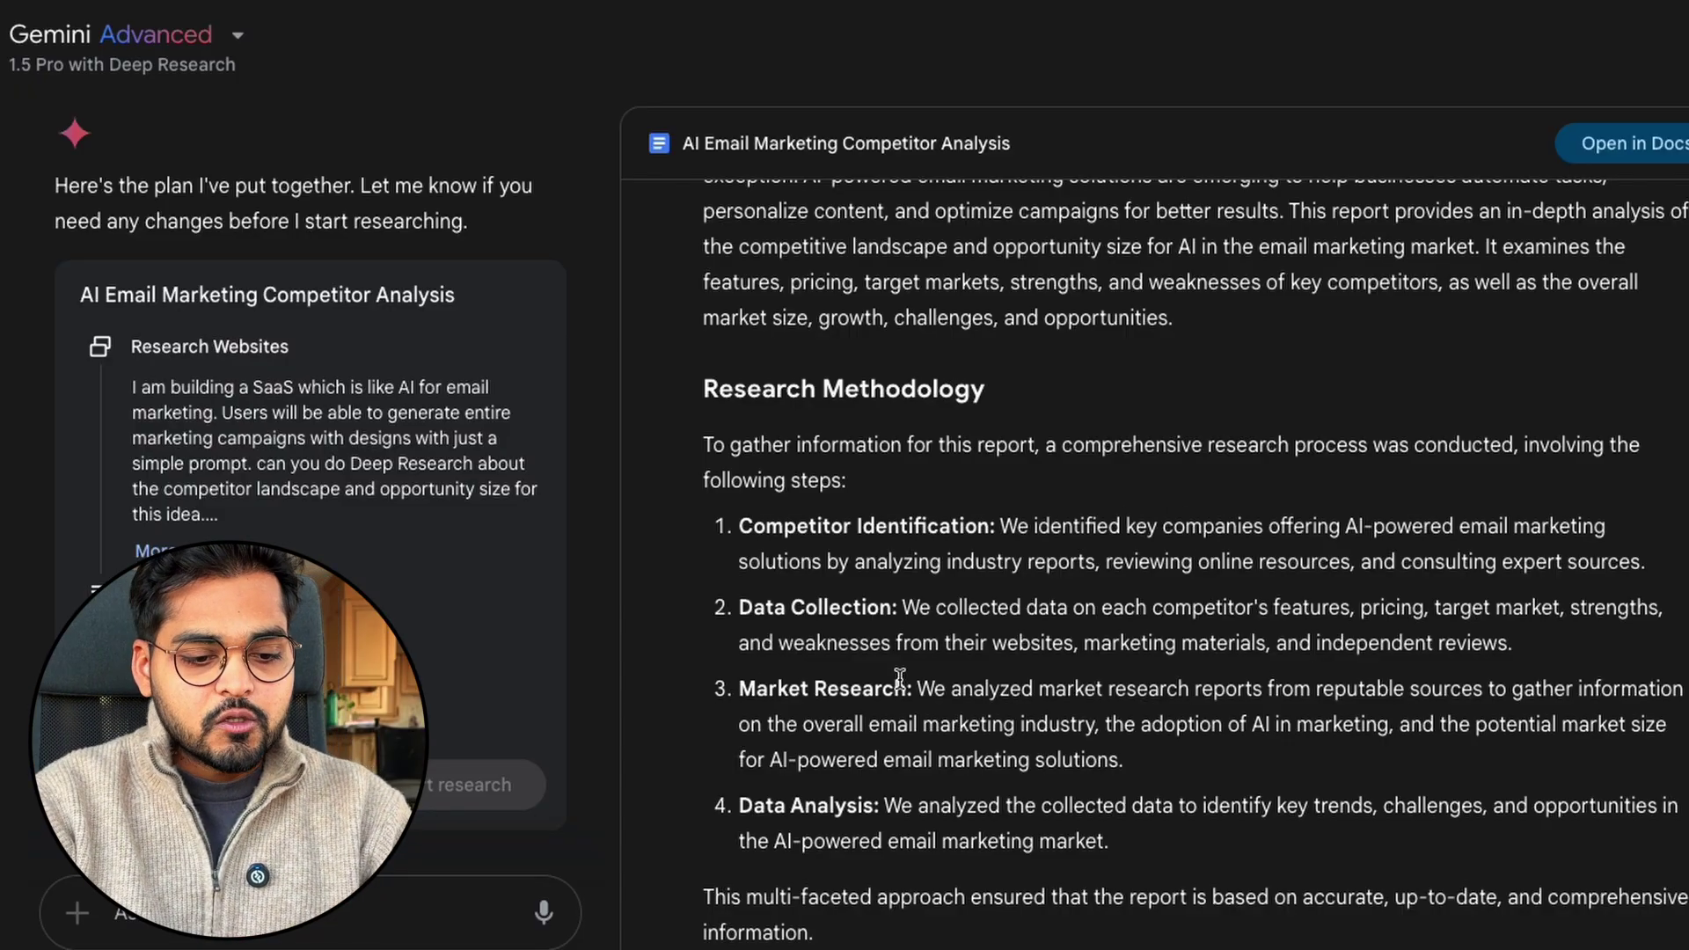
pyautogui.scroll(-8, 1032, 635)
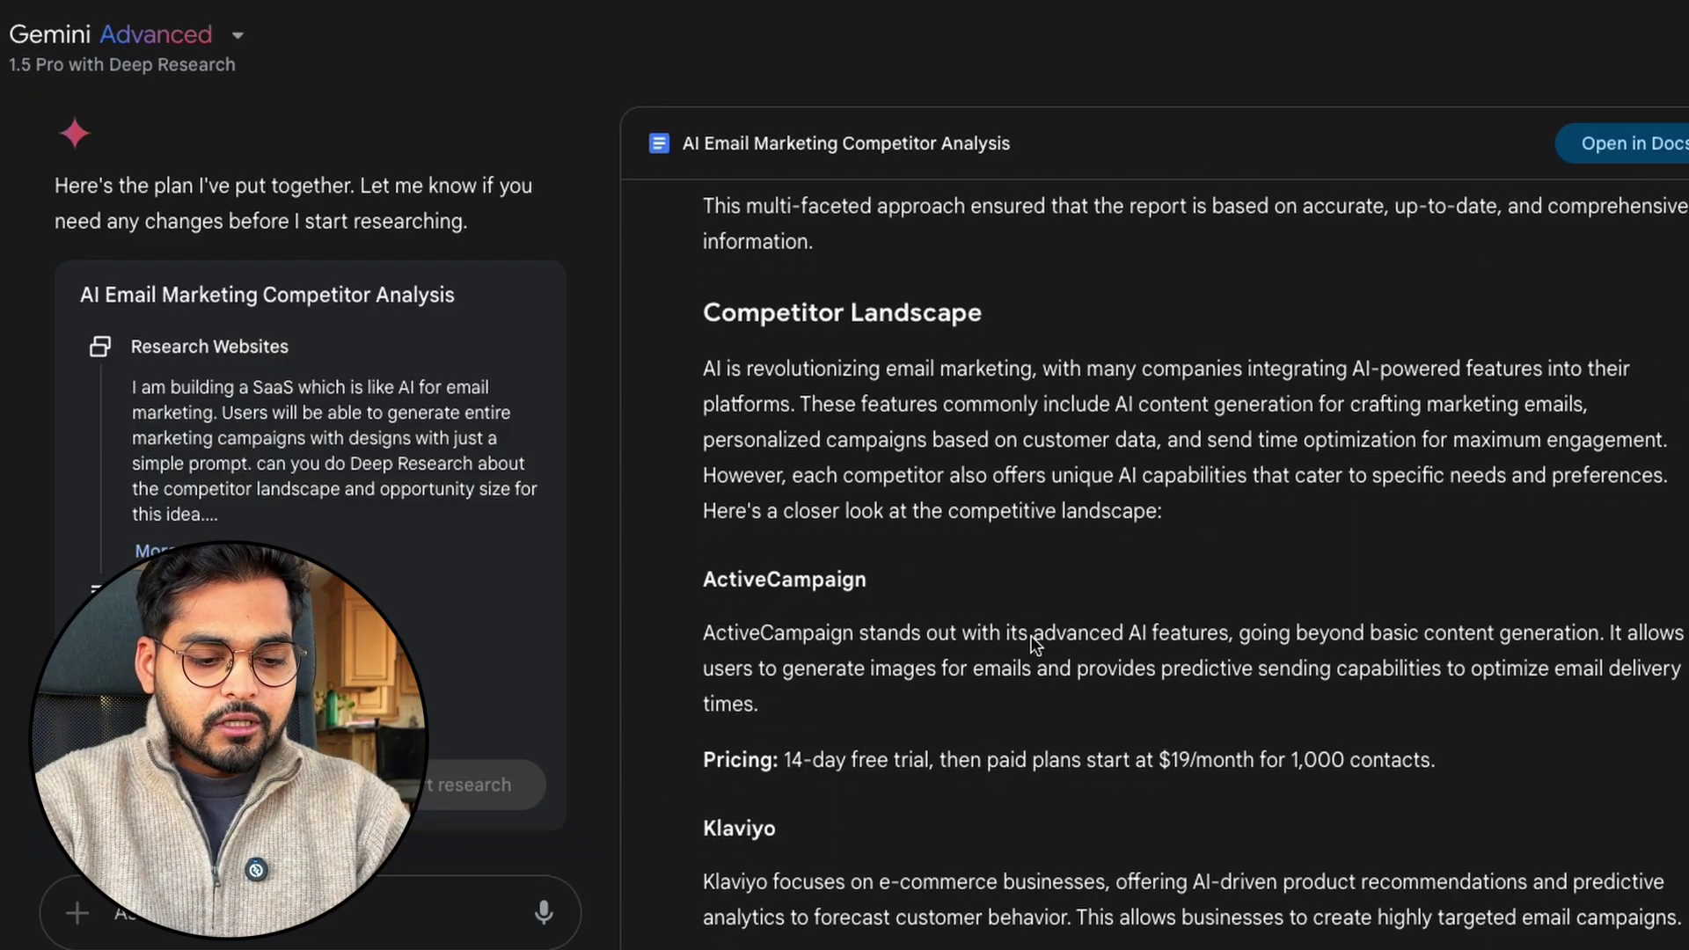
pyautogui.scroll(-3, 1032, 635)
pyautogui.scroll(-2, 1032, 635)
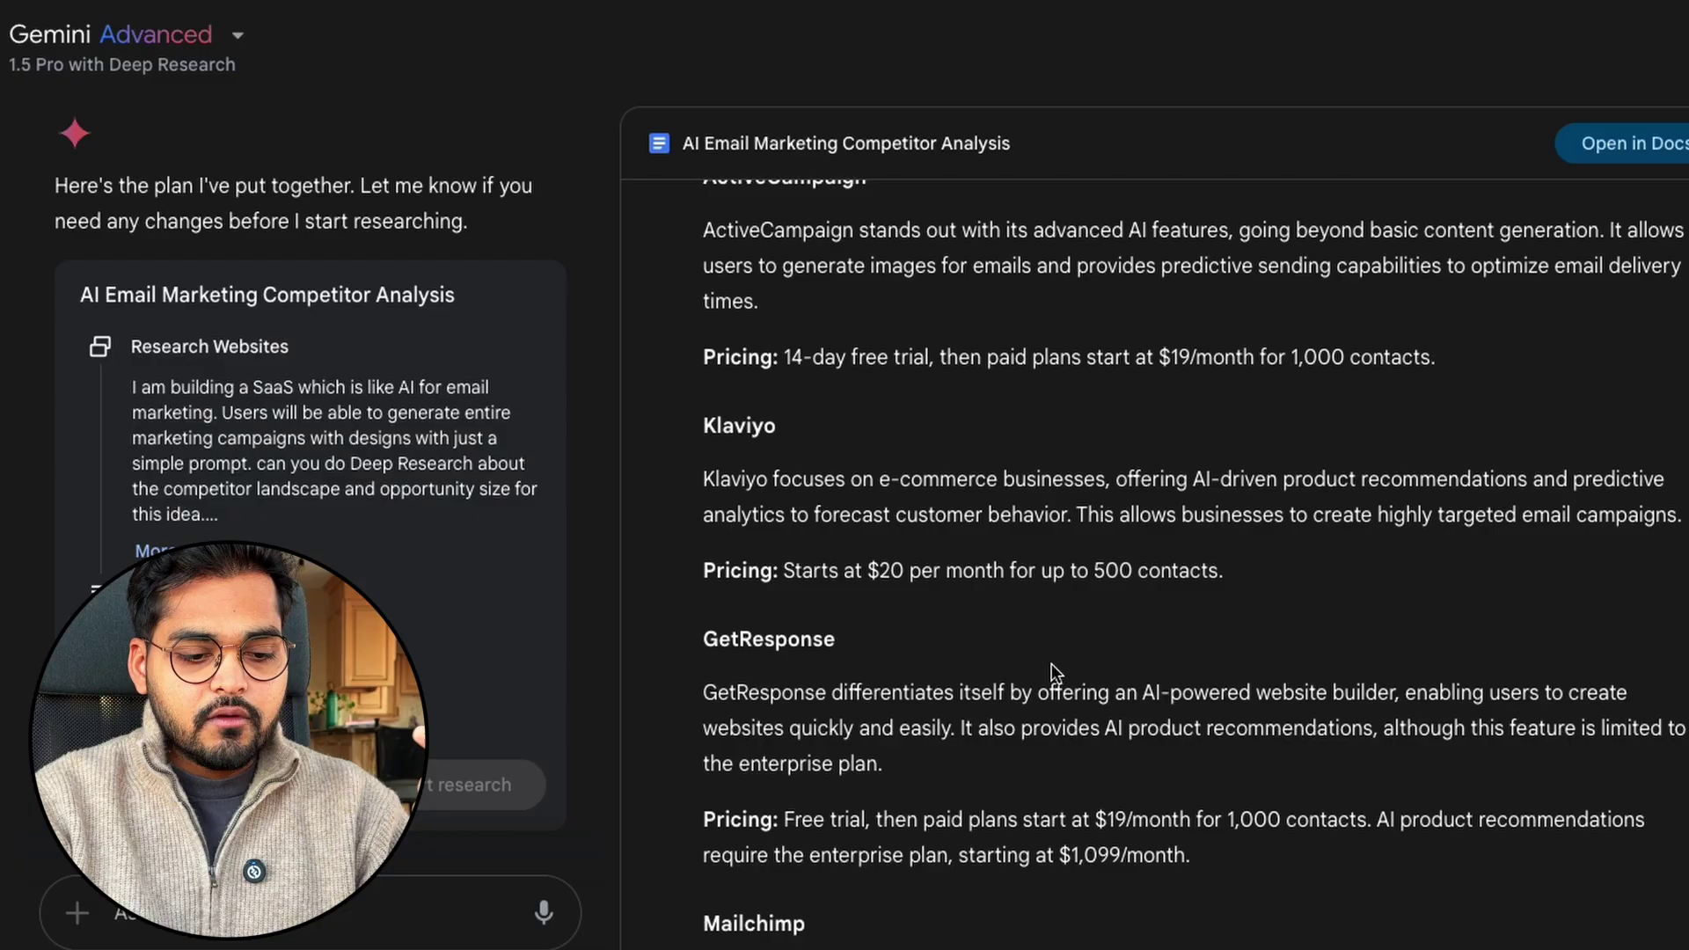
pyautogui.scroll(-7, 1052, 664)
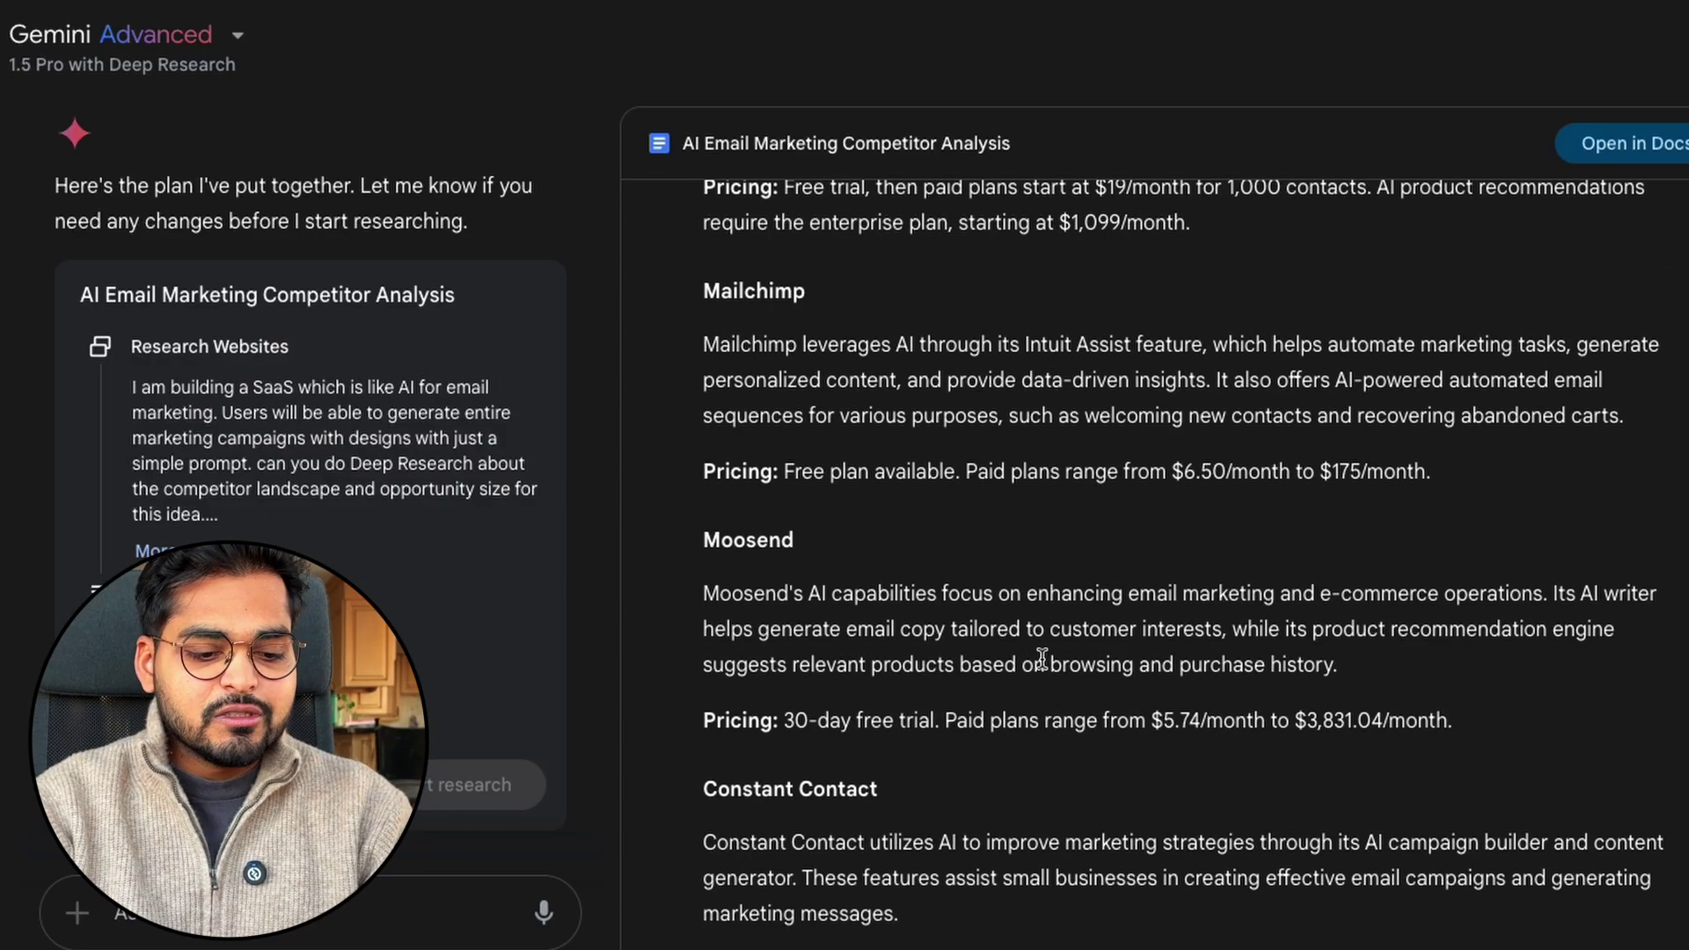
pyautogui.scroll(-4, 1041, 659)
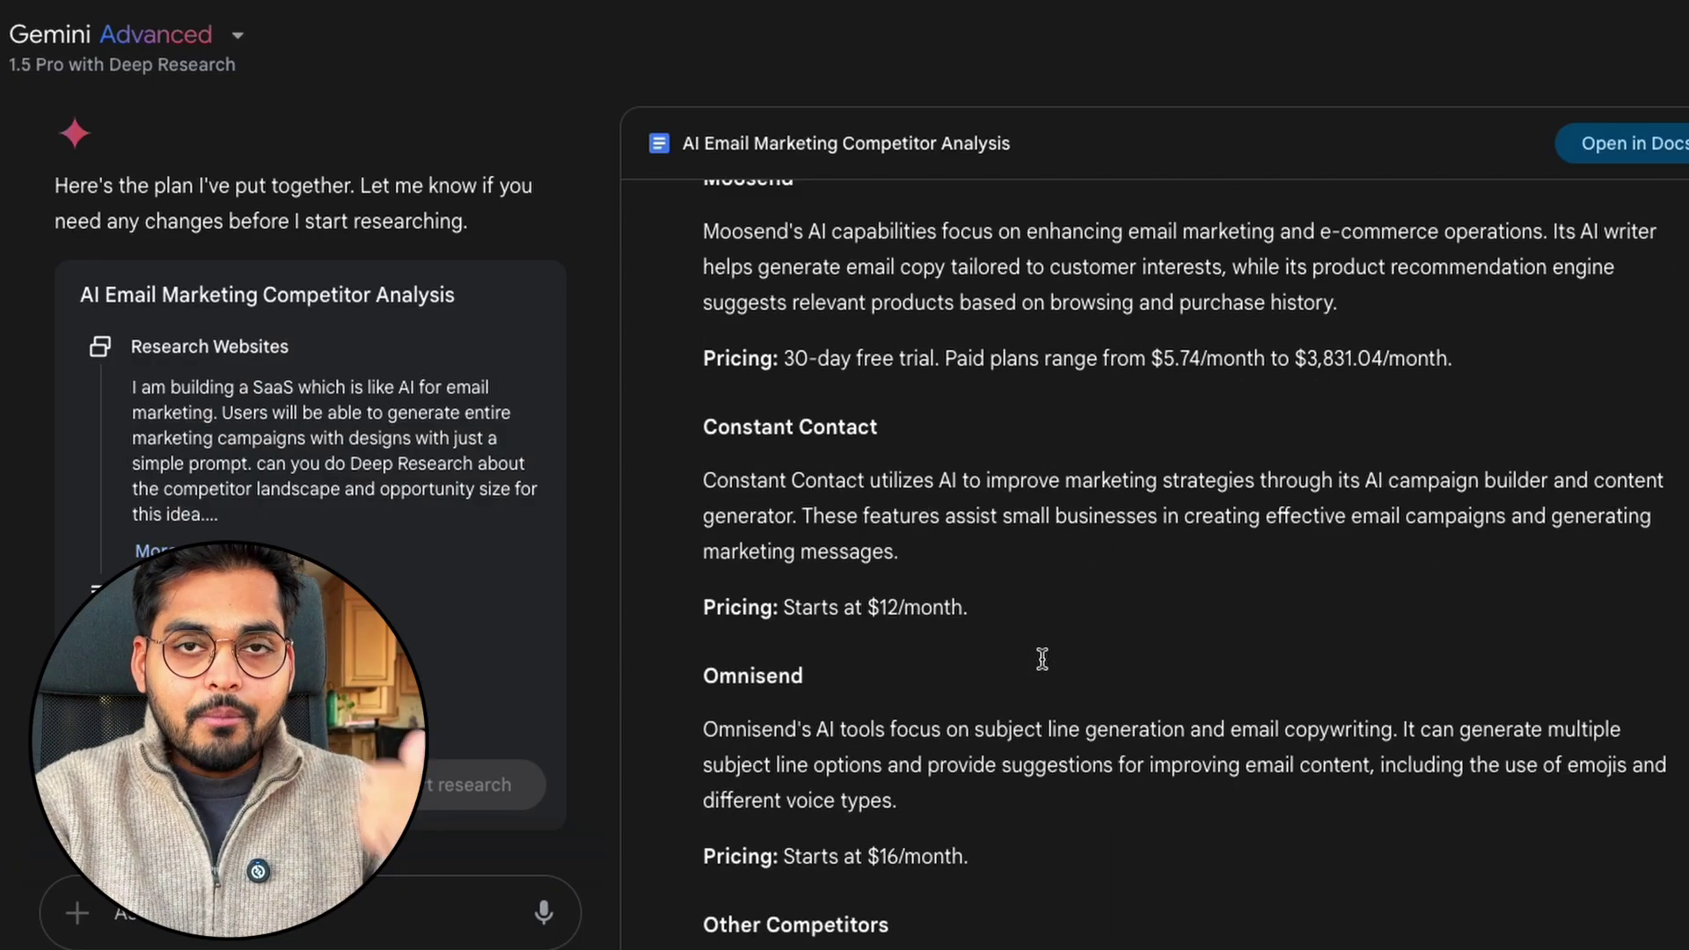
pyautogui.scroll(-4, 1041, 659)
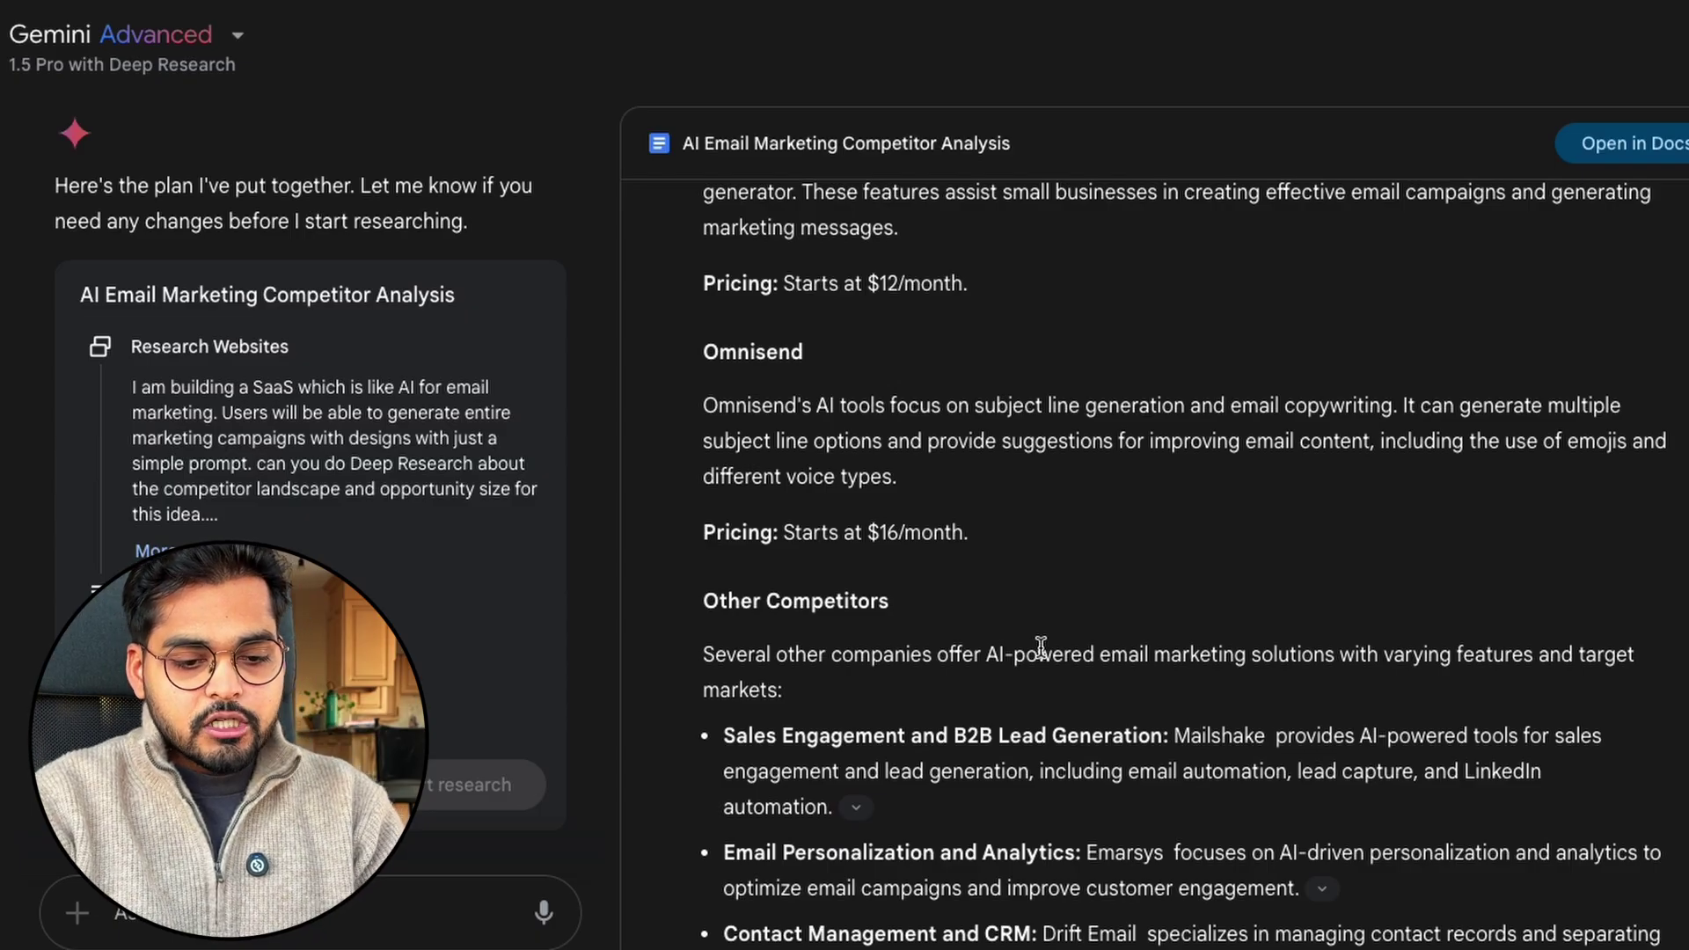
pyautogui.scroll(-8, 1040, 648)
pyautogui.moveTo(893, 941); pyautogui.dragTo(1048, 939)
pyautogui.scroll(-6, 941, 798)
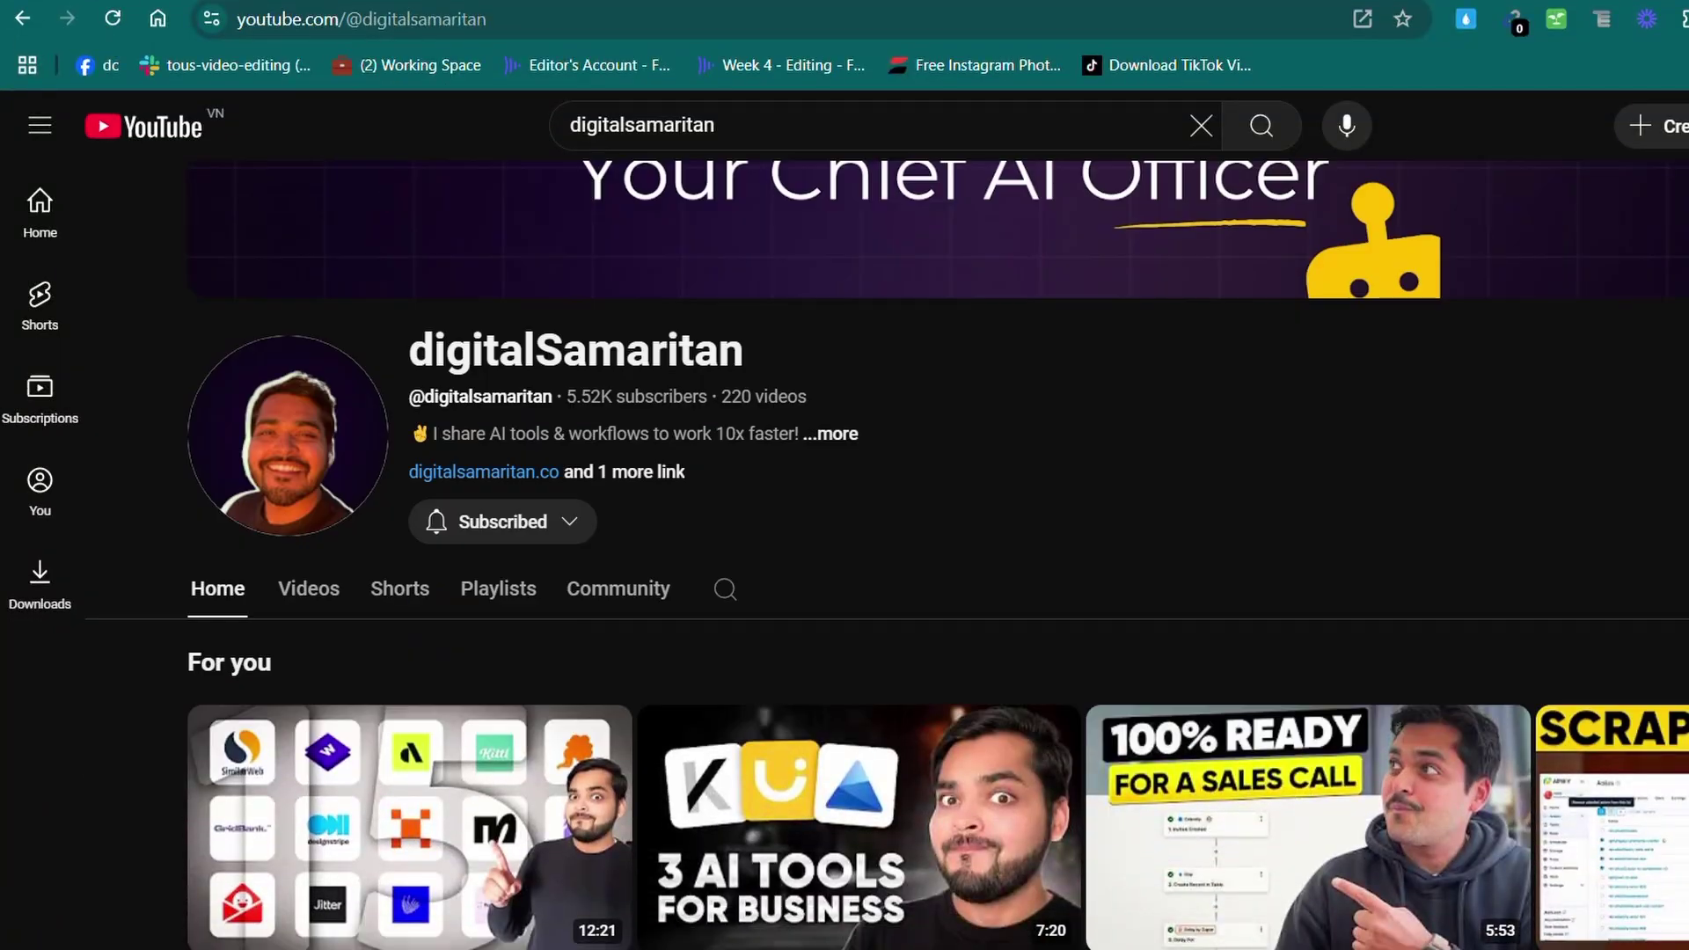
pyautogui.scroll(-10, 880, 528)
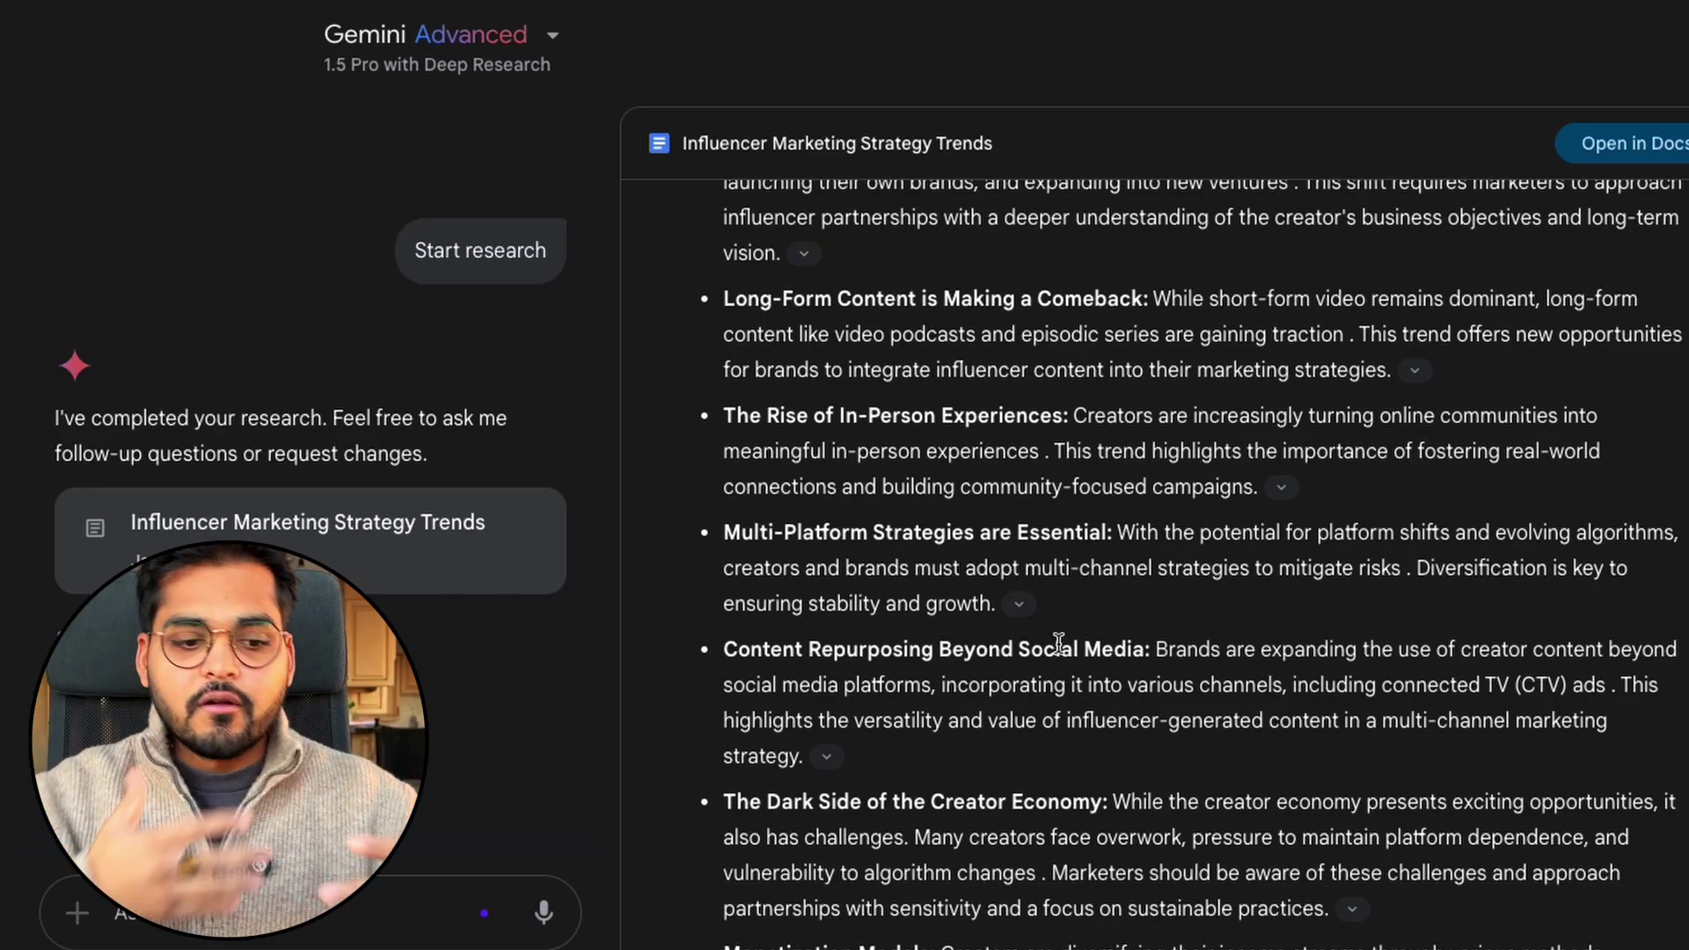
# - Scroll through the 'Founder Sentiment on VC Industries' research plan Gemini generated
pyautogui.scroll(-1, 1057, 645)
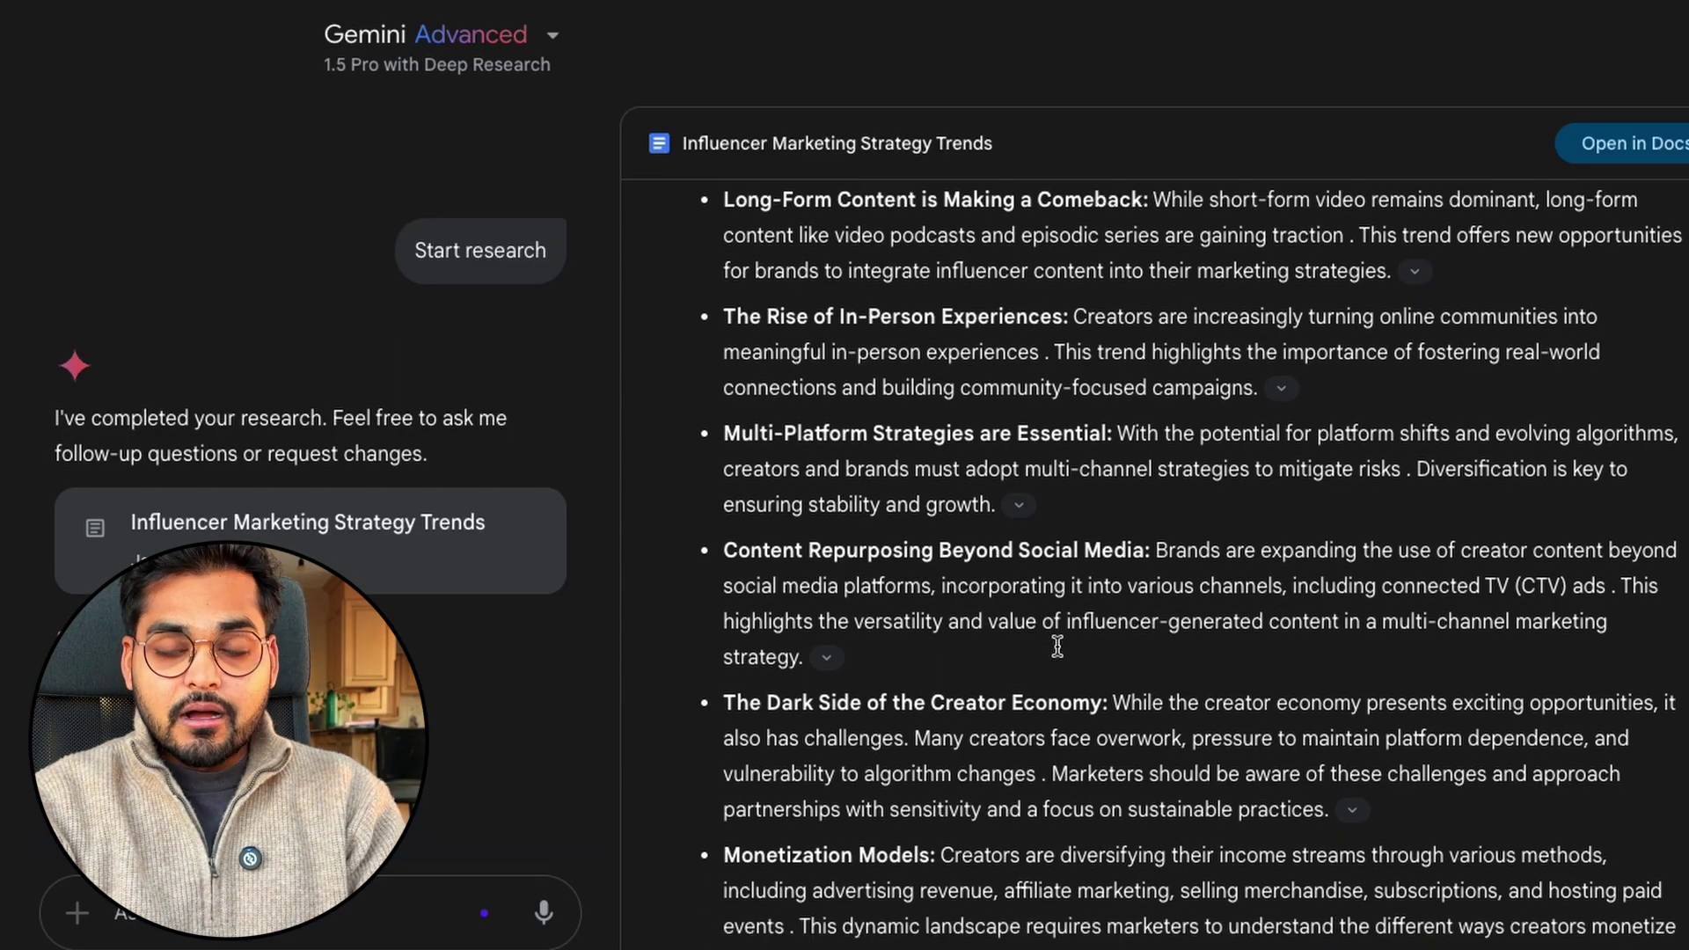
pyautogui.scroll(-3, 1054, 649)
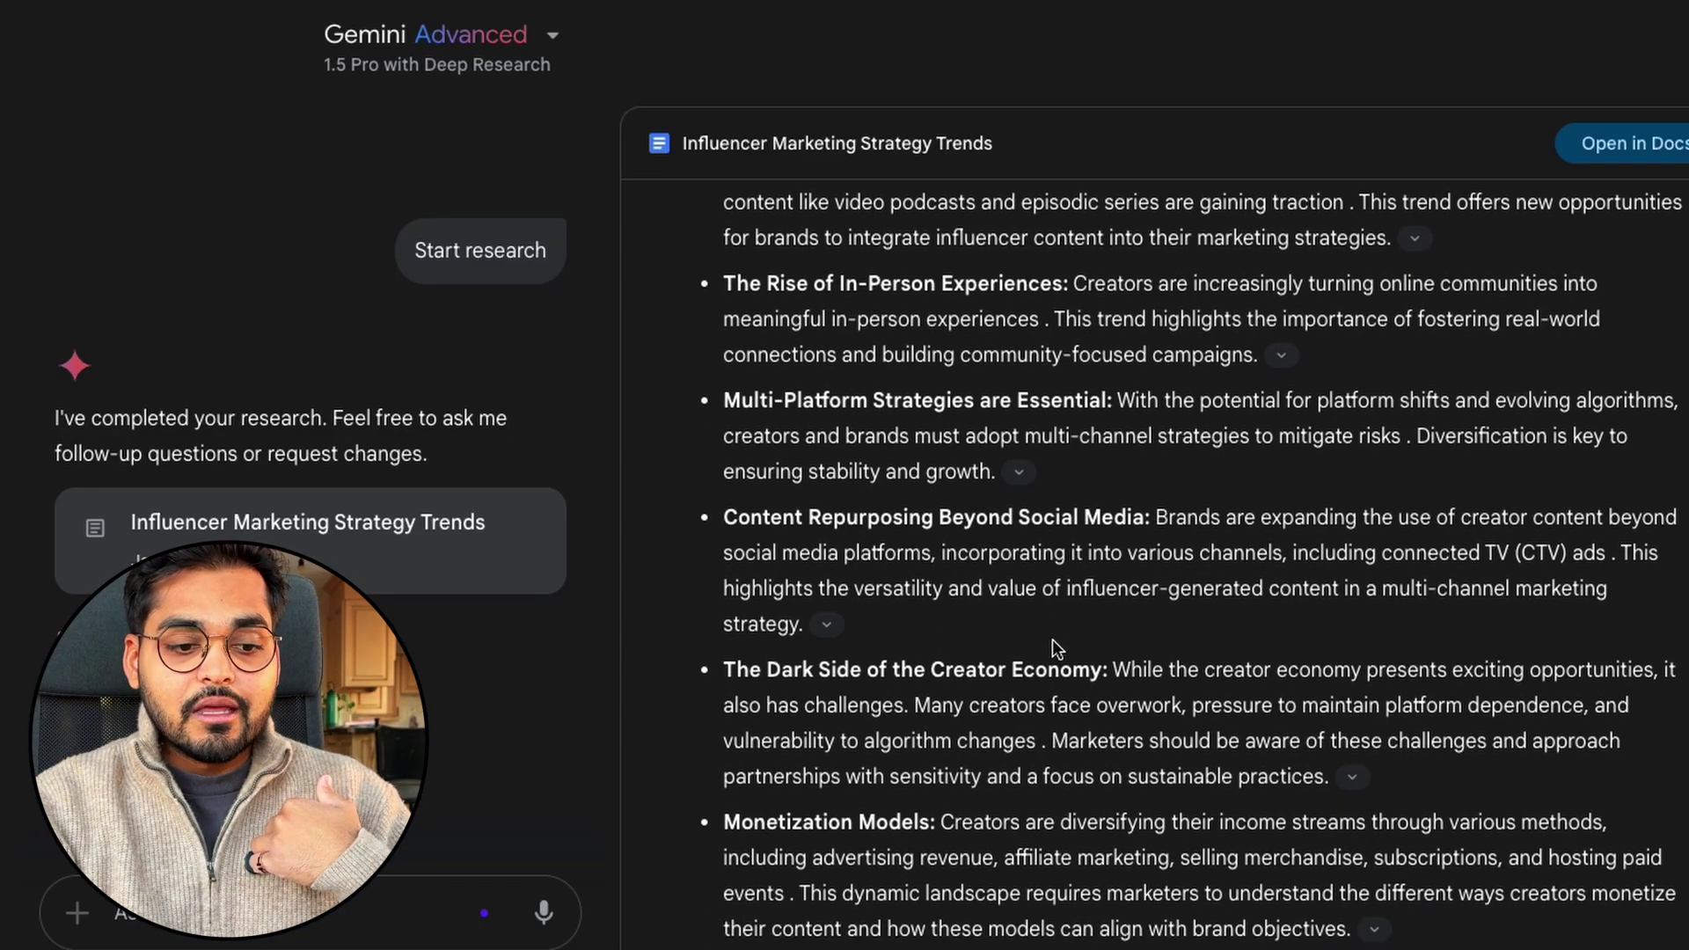
pyautogui.scroll(-3, 1052, 640)
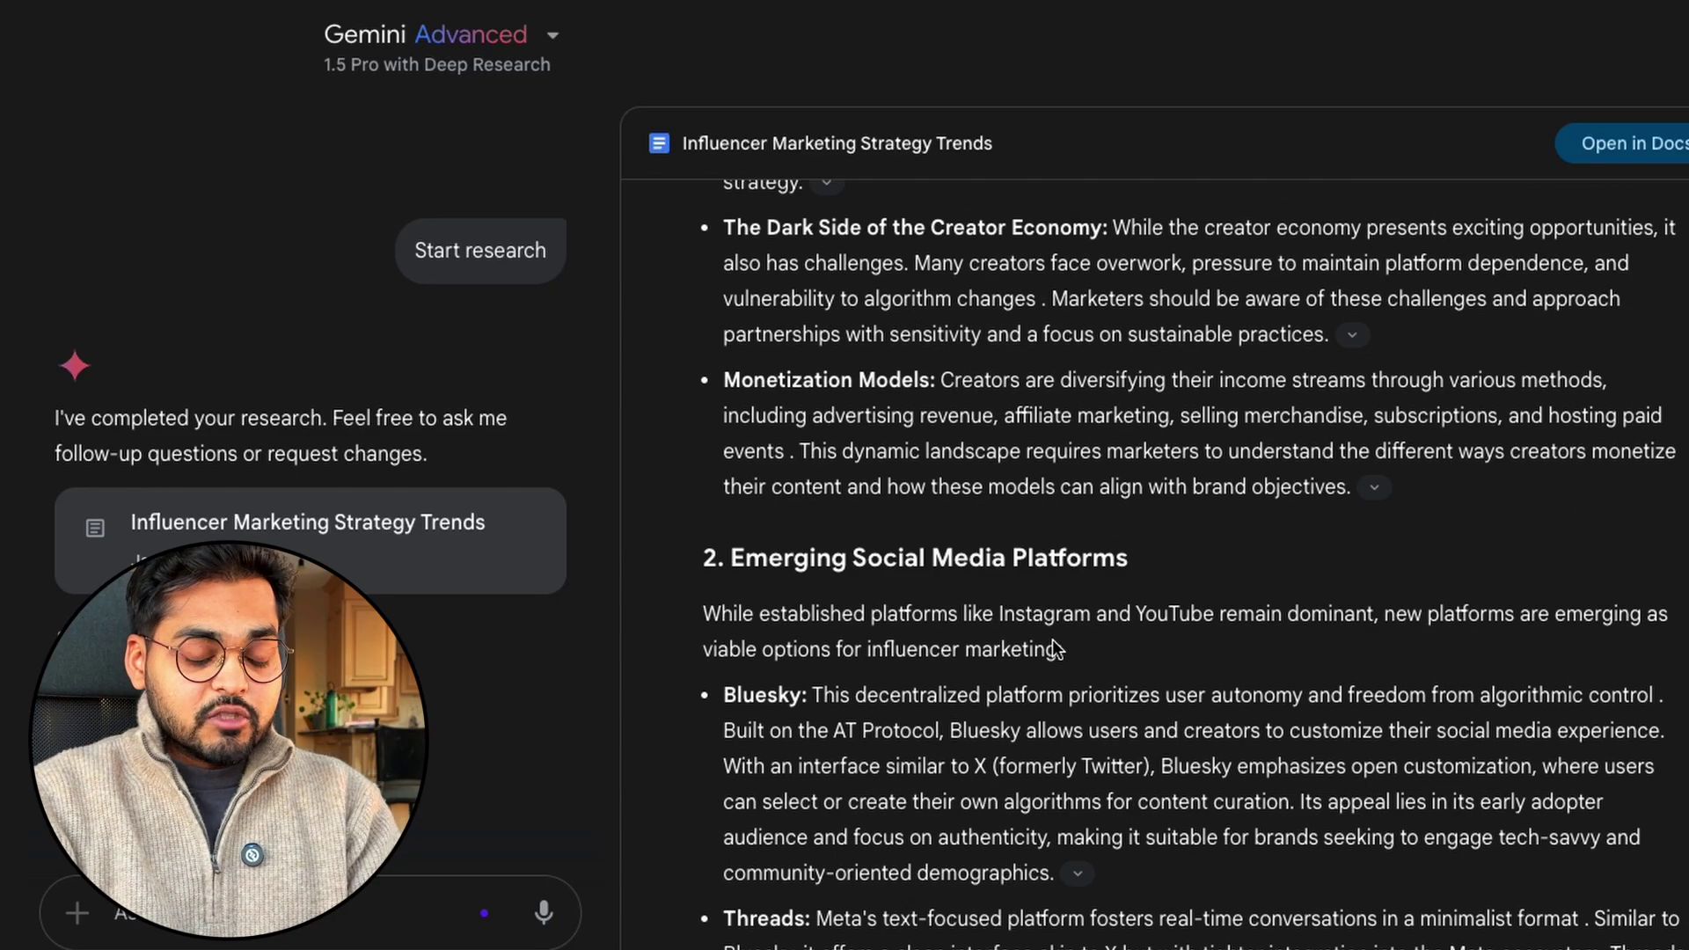
pyautogui.scroll(-10, 1052, 639)
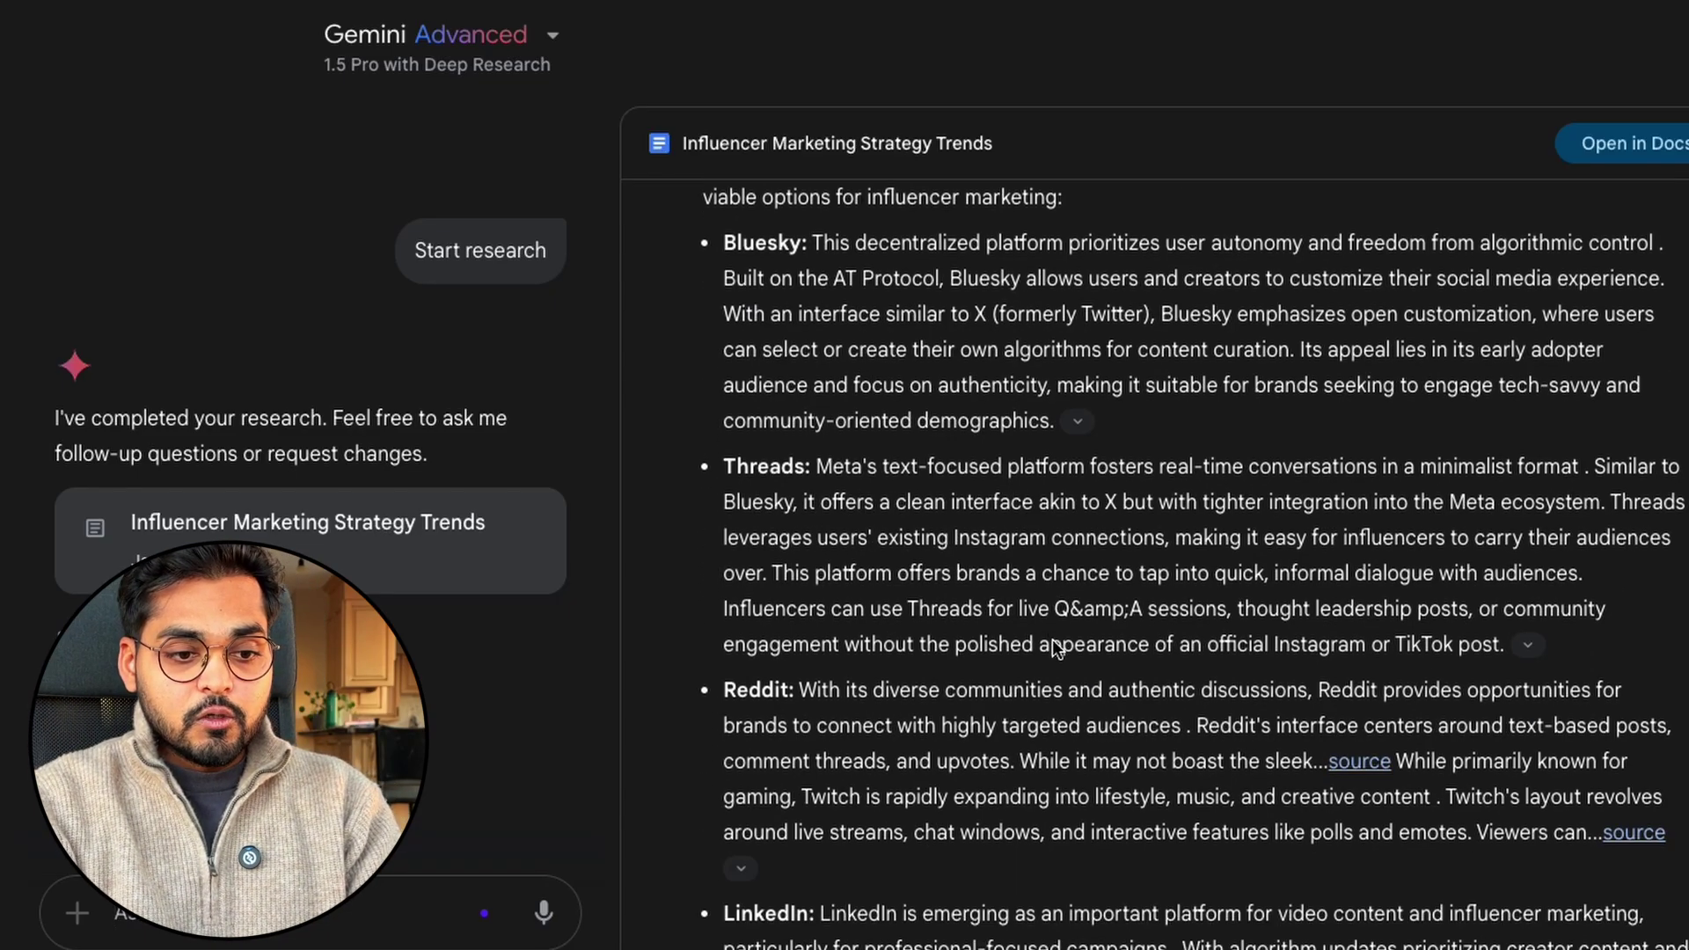
pyautogui.scroll(-2, 1052, 638)
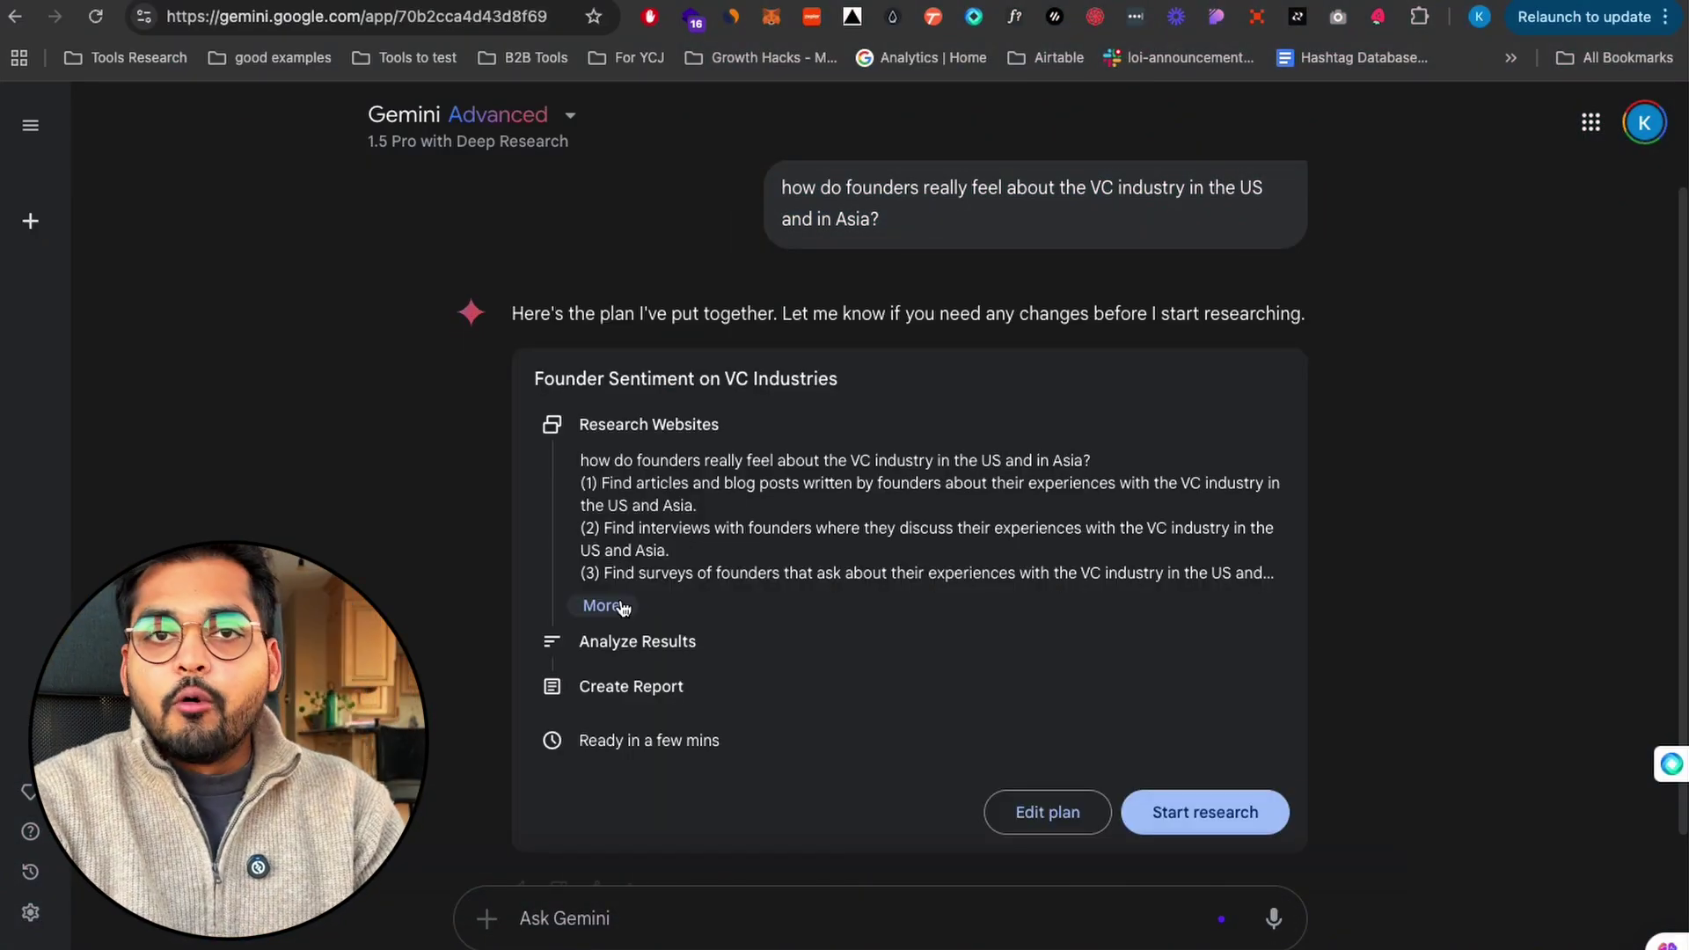
# - Expand all six steps of the Founder Sentiment plan and start the research
pyautogui.click(606, 606)
pyautogui.scroll(-2, 1031, 733)
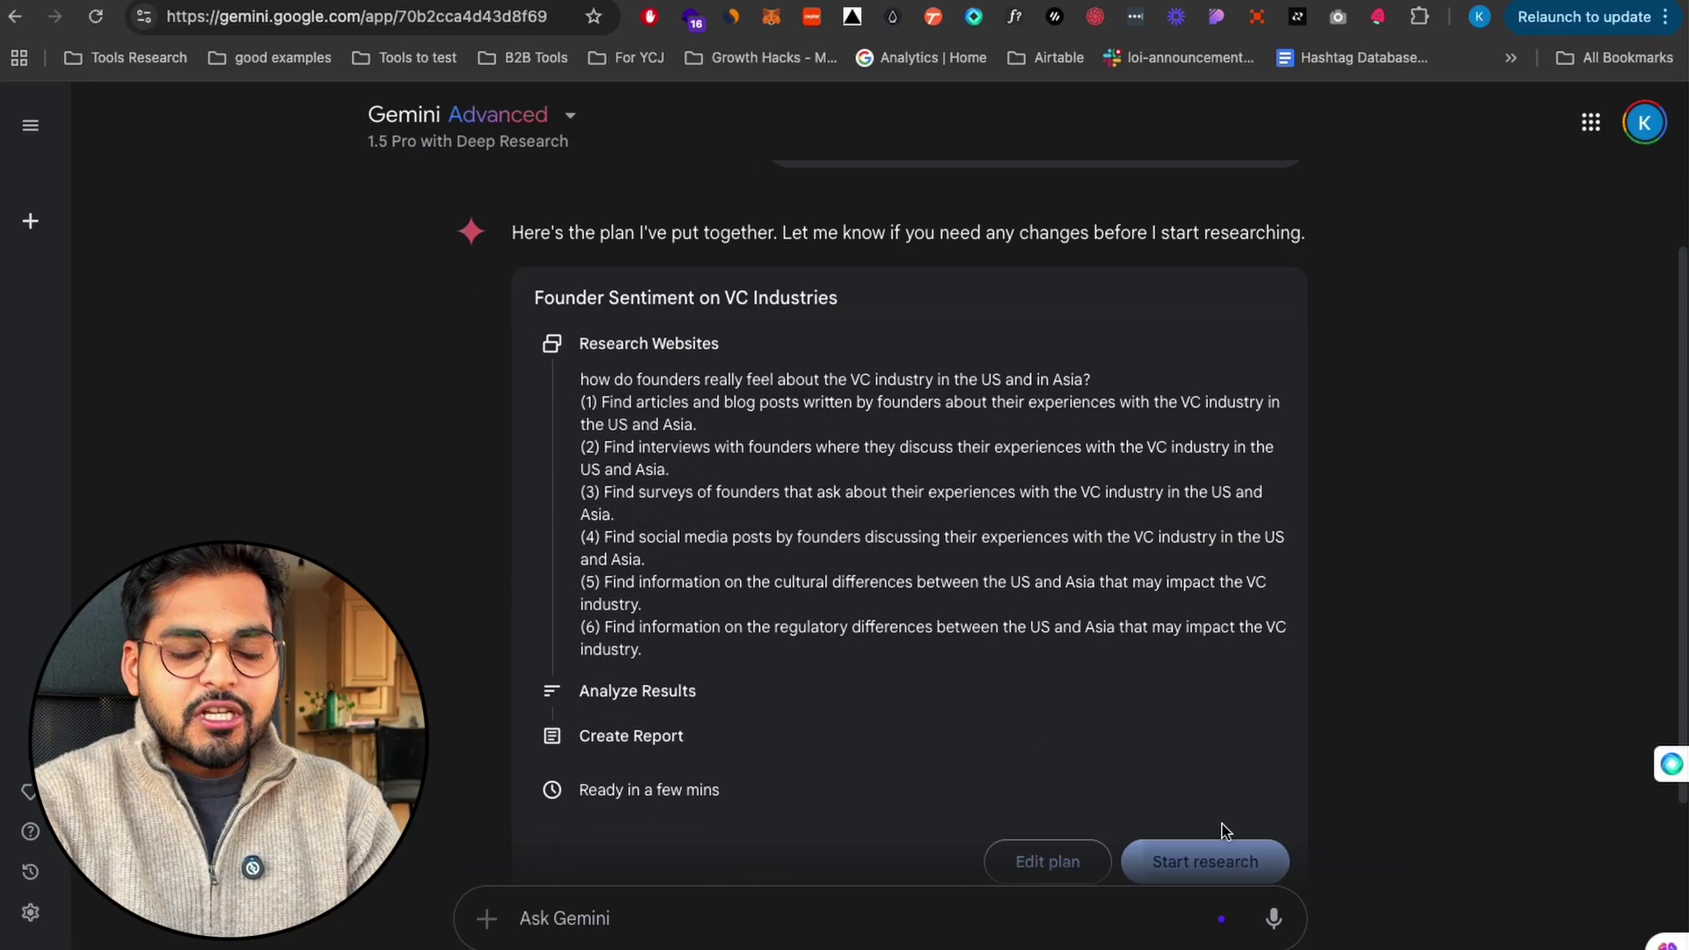
pyautogui.click(1219, 858)
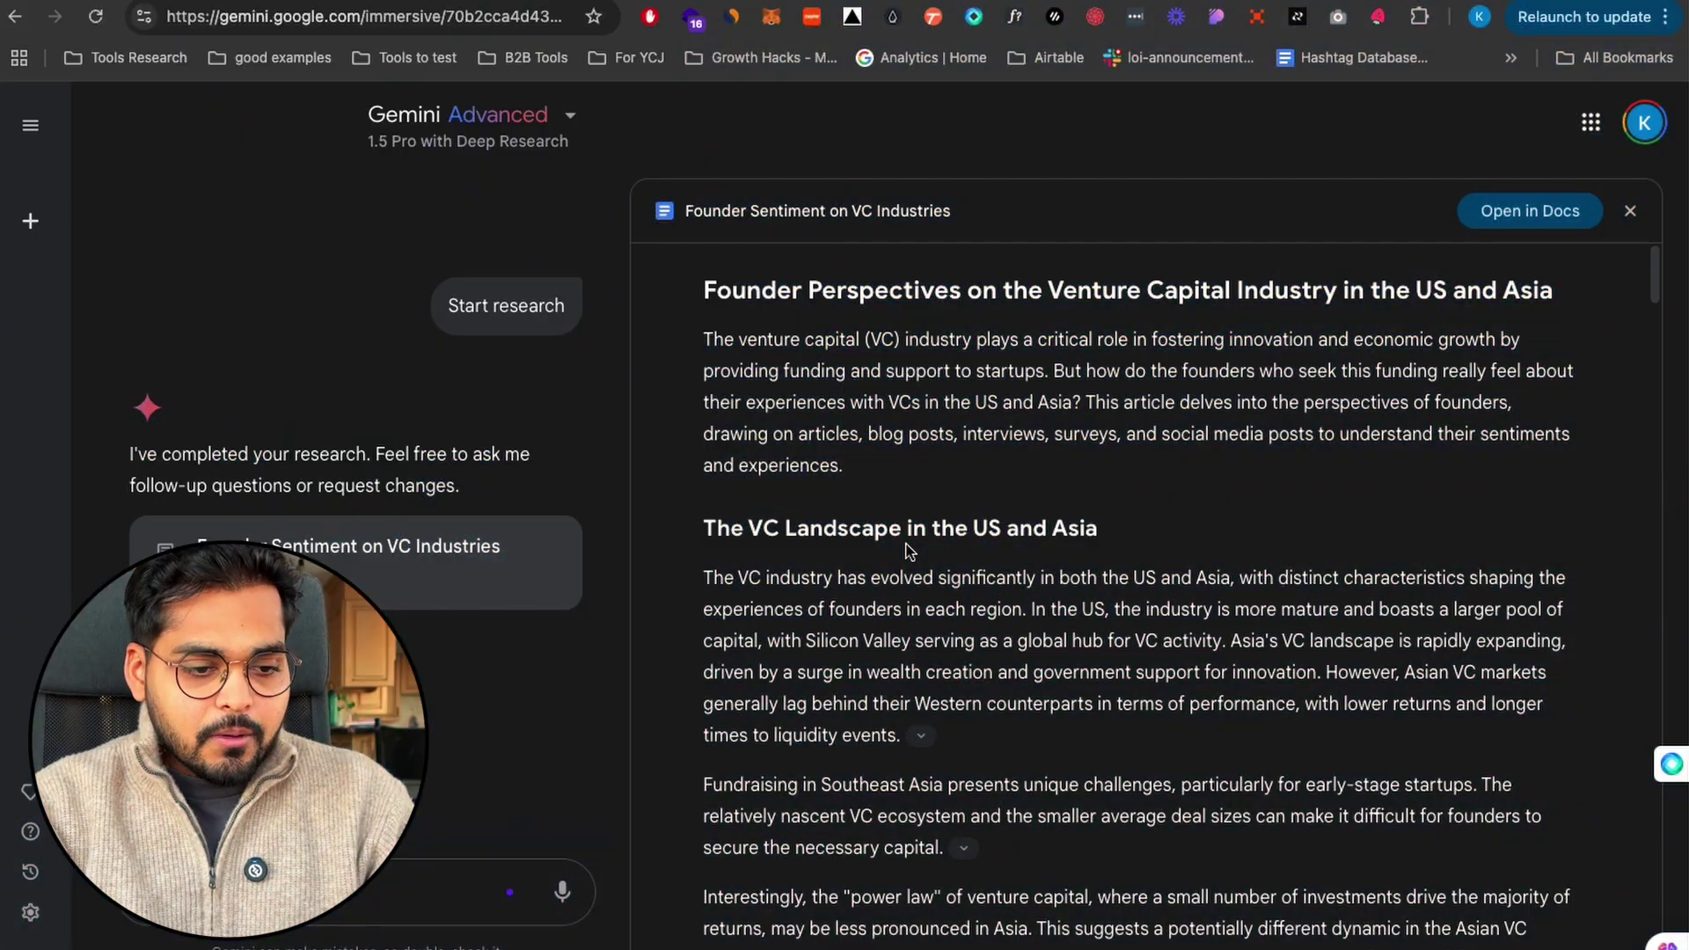
# - Scroll through the finished report on founder perspectives of VC in the US and Asia
pyautogui.scroll(-5, 1065, 504)
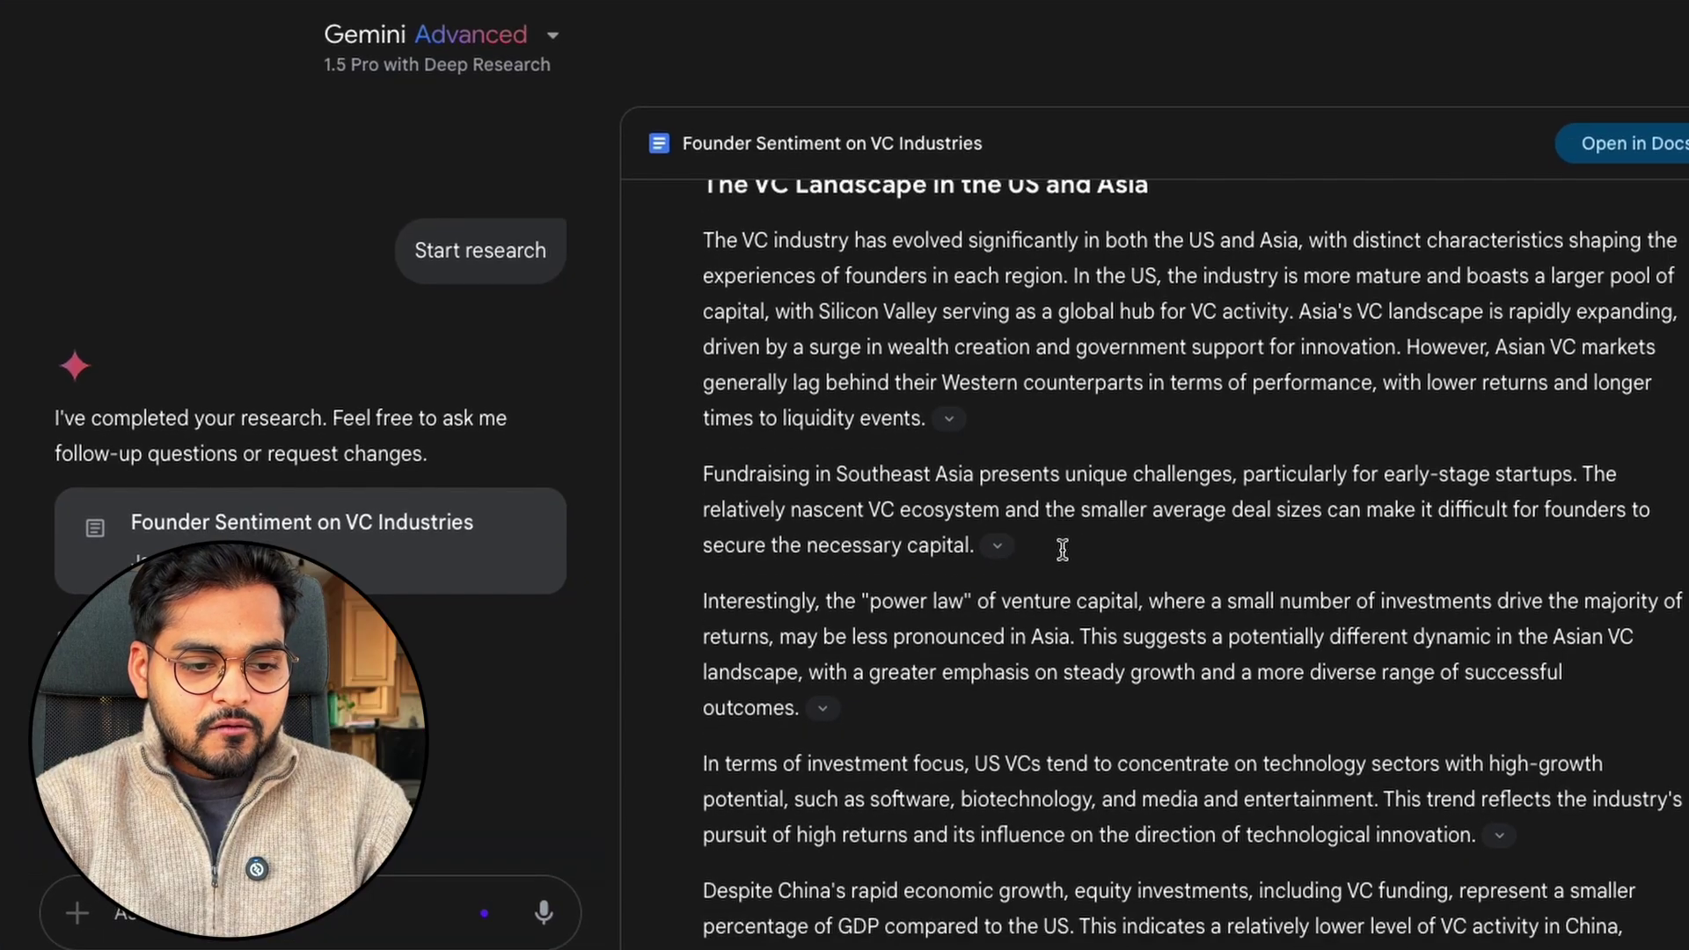
pyautogui.scroll(-1, 1063, 554)
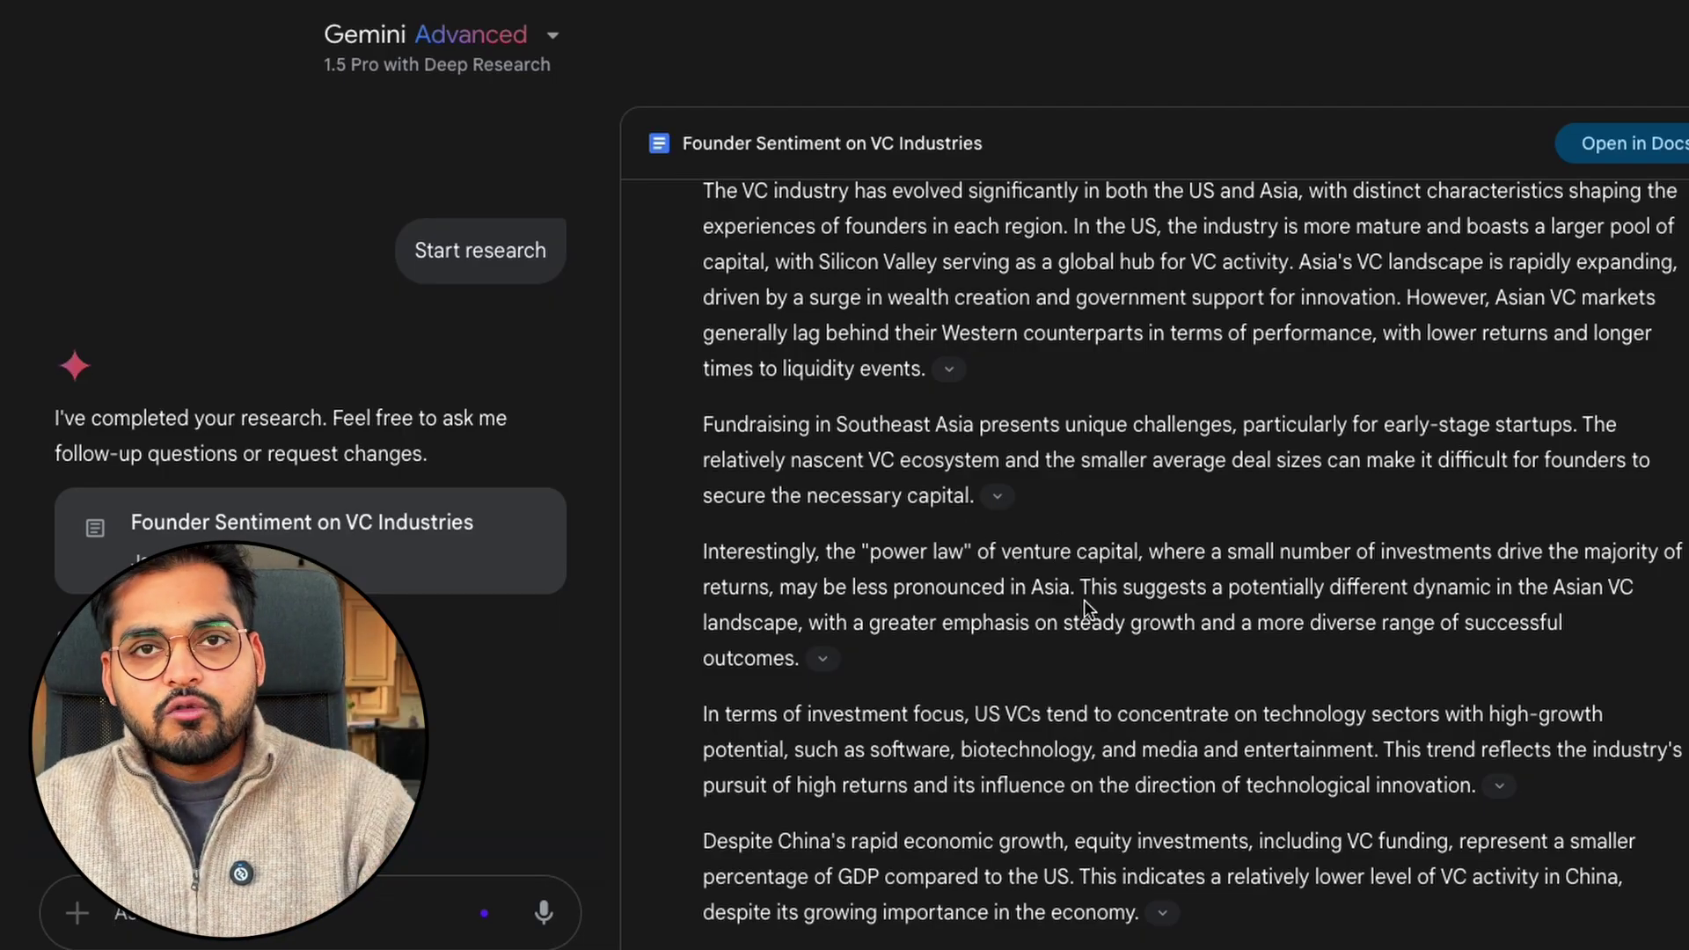
pyautogui.scroll(-2, 1084, 600)
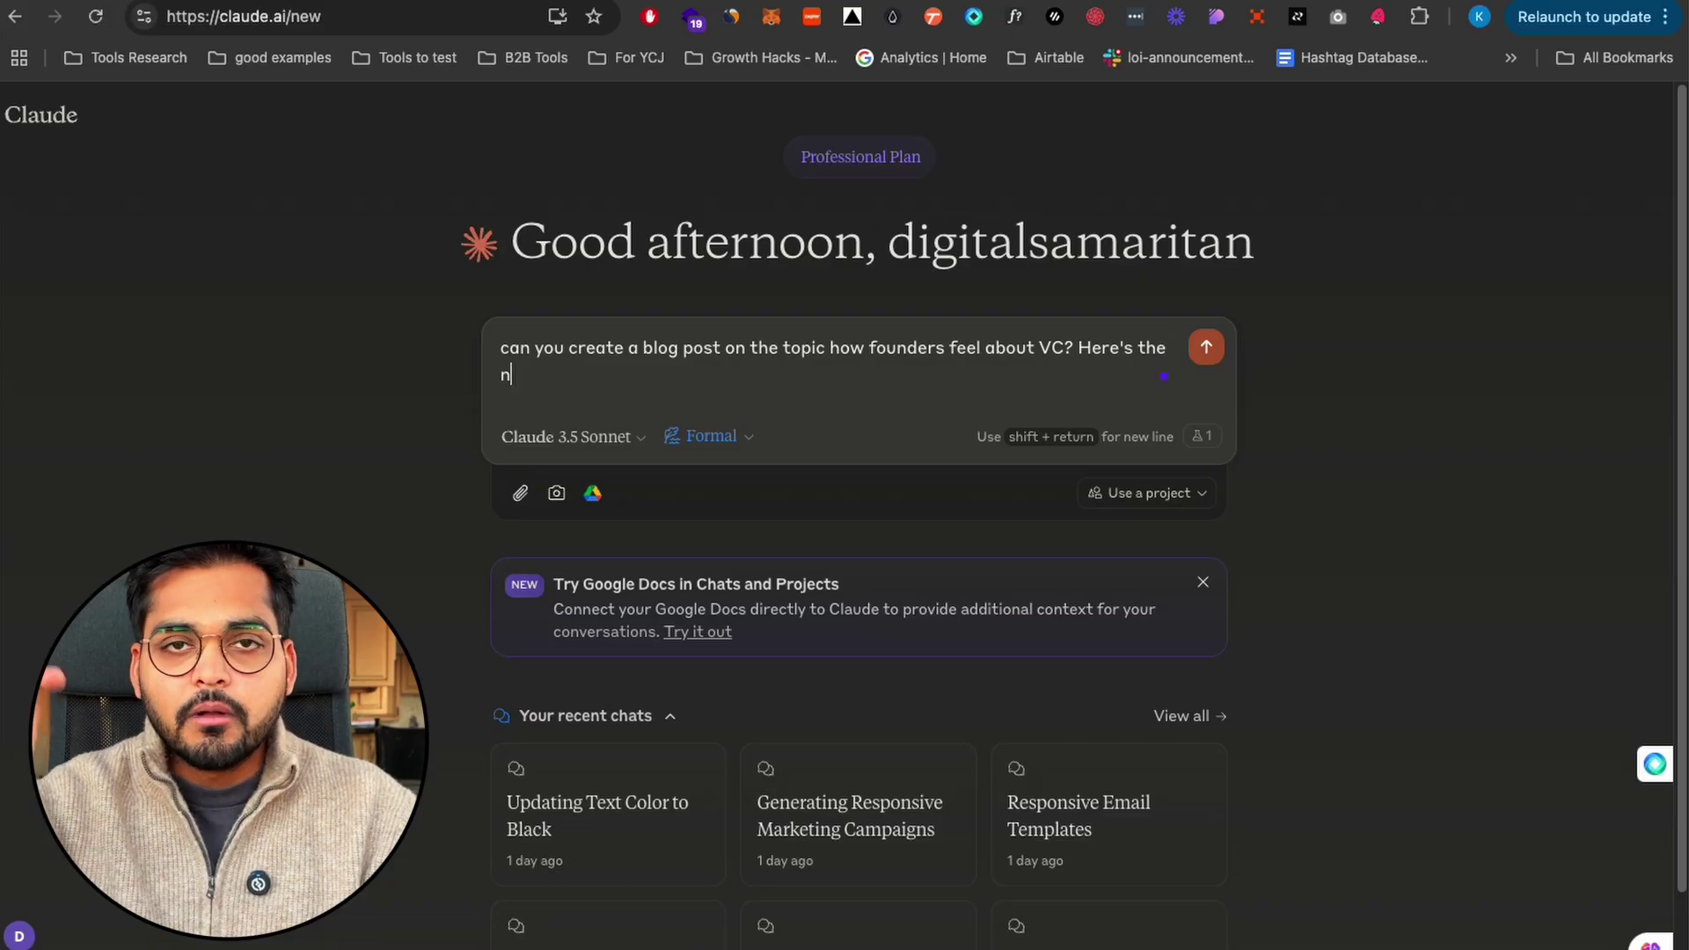
# - Send the blog post request to Claude with the Gemini founder-perspectives report pasted below as notes
pyautogui.hotkey('shift', 'Return')
pyautogui.press('super+v')
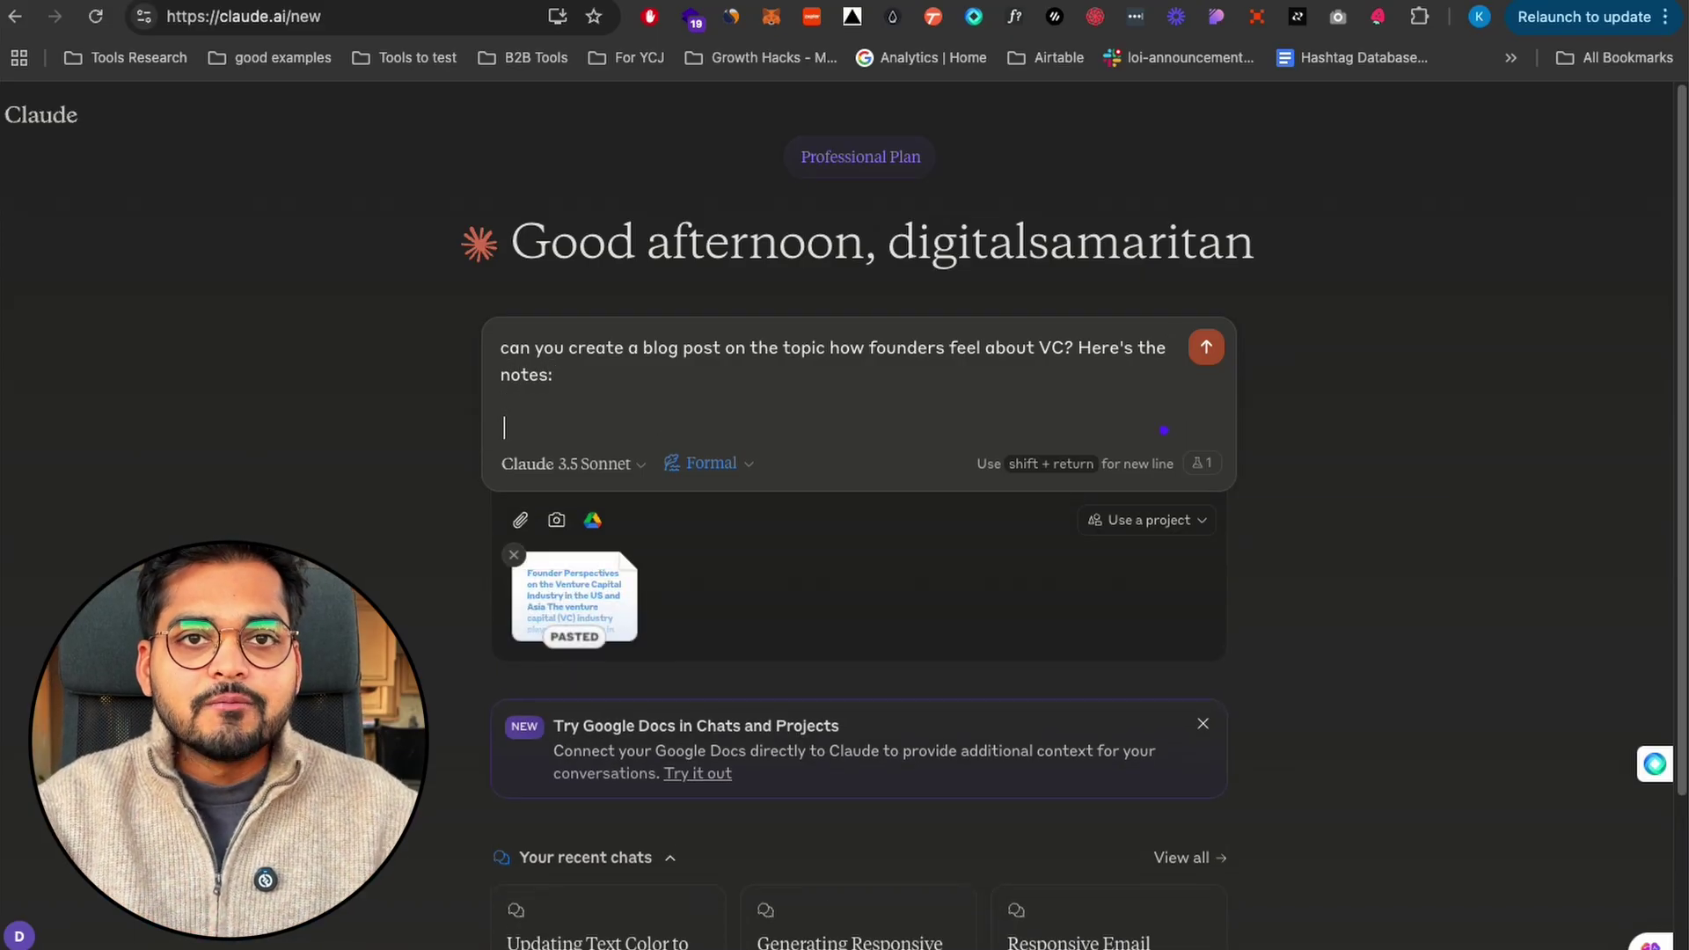
pyautogui.press('Return')
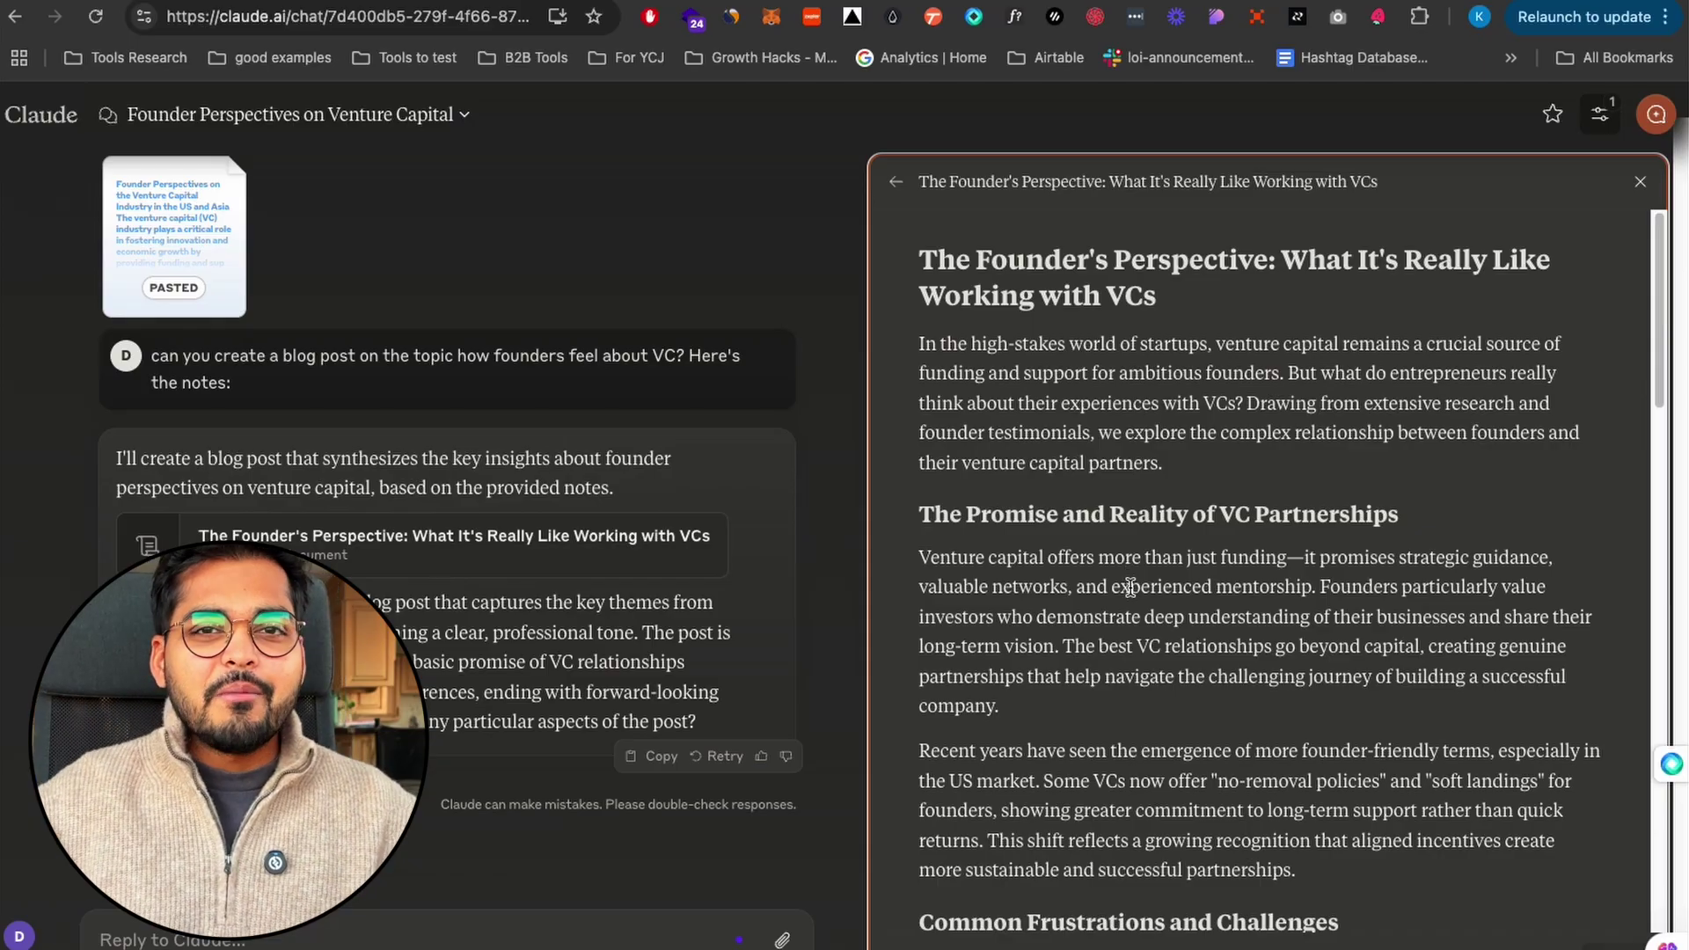
pyautogui.scroll(-20, 1130, 588)
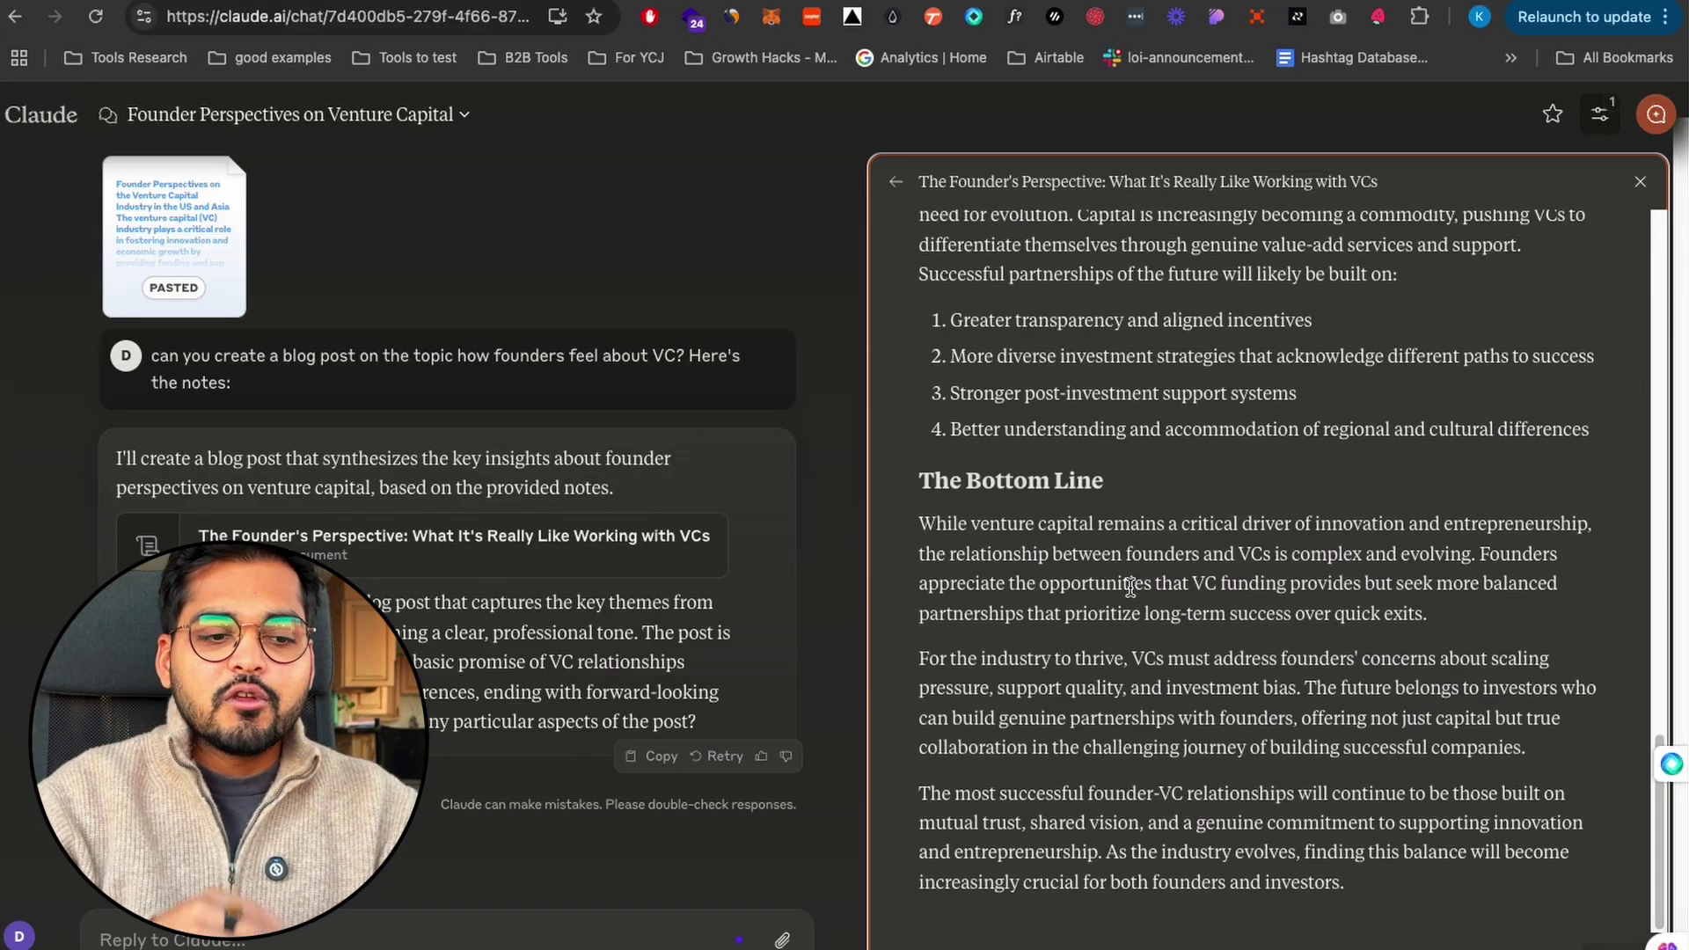